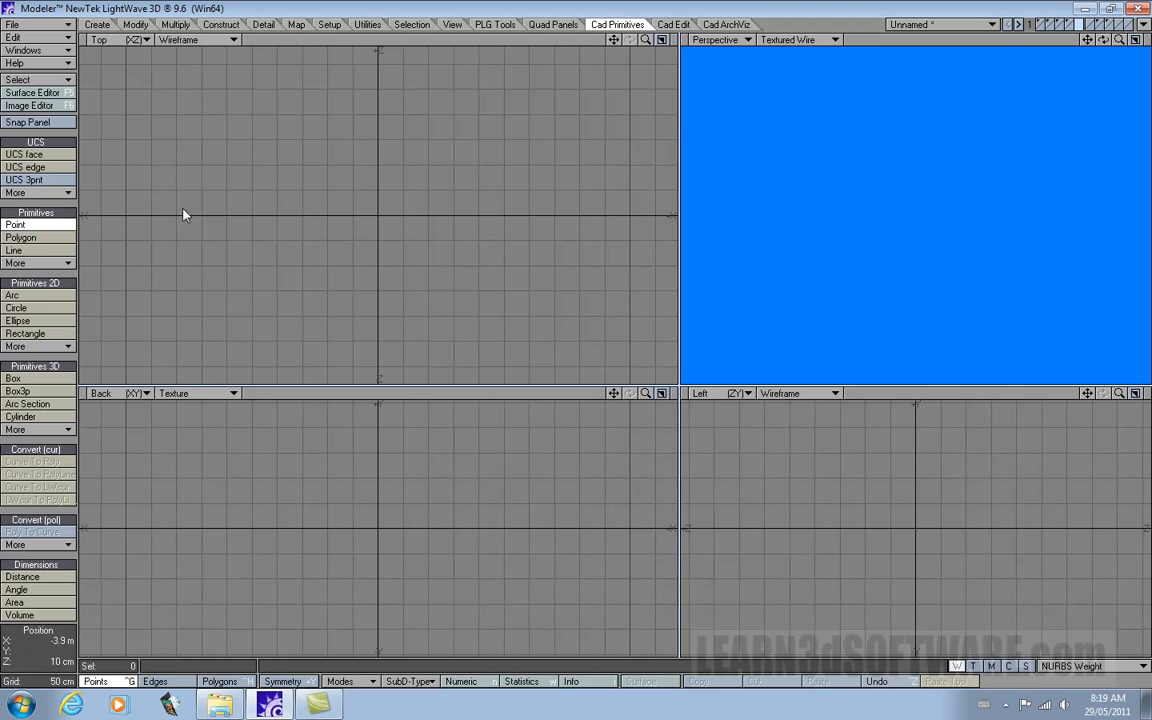
# - Place a single point in the negative-X, positive-Z quadrant of the Top view and adjust its position before finishing
pyautogui.click(261, 150)
pyautogui.click(297, 150)
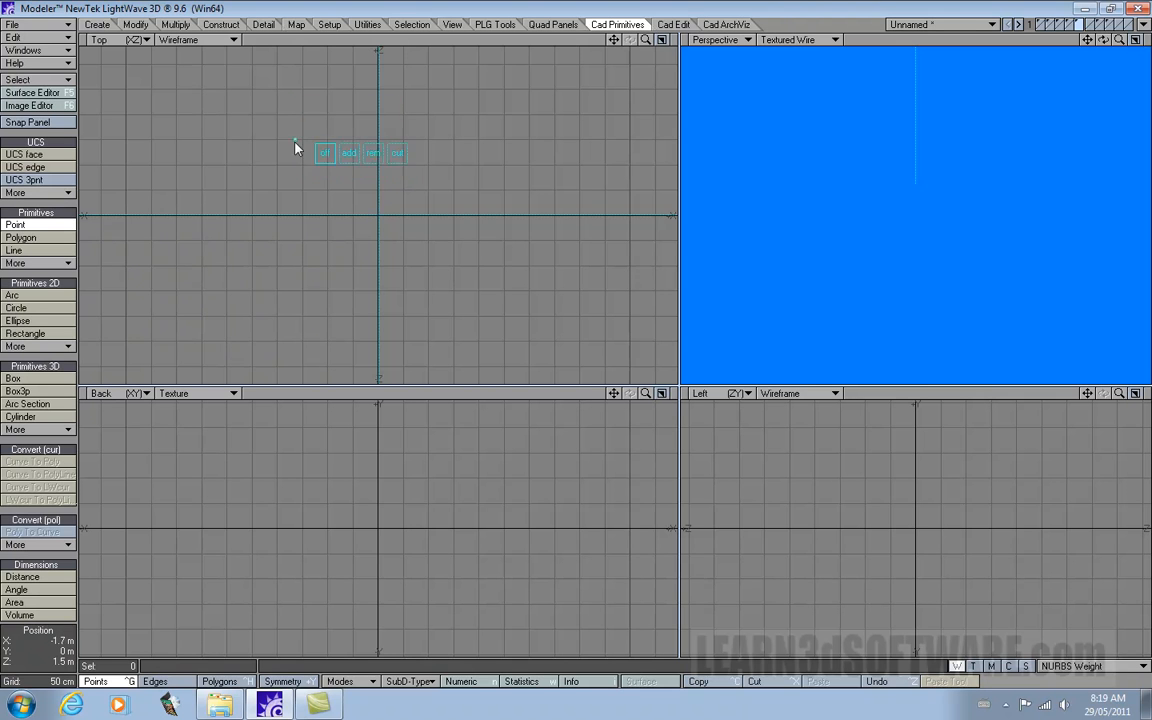
pyautogui.moveTo(280, 134); pyautogui.dragTo(282, 124)
pyautogui.moveTo(288, 134); pyautogui.dragTo(288, 157)
pyautogui.press('space')
# - Select the placed point in the Top view and delete it
pyautogui.moveTo(246, 98)
pyautogui.mouseDown(button='right')
pyautogui.moveTo(313, 131)
pyautogui.moveTo(264, 77)
pyautogui.mouseUp(button='right')
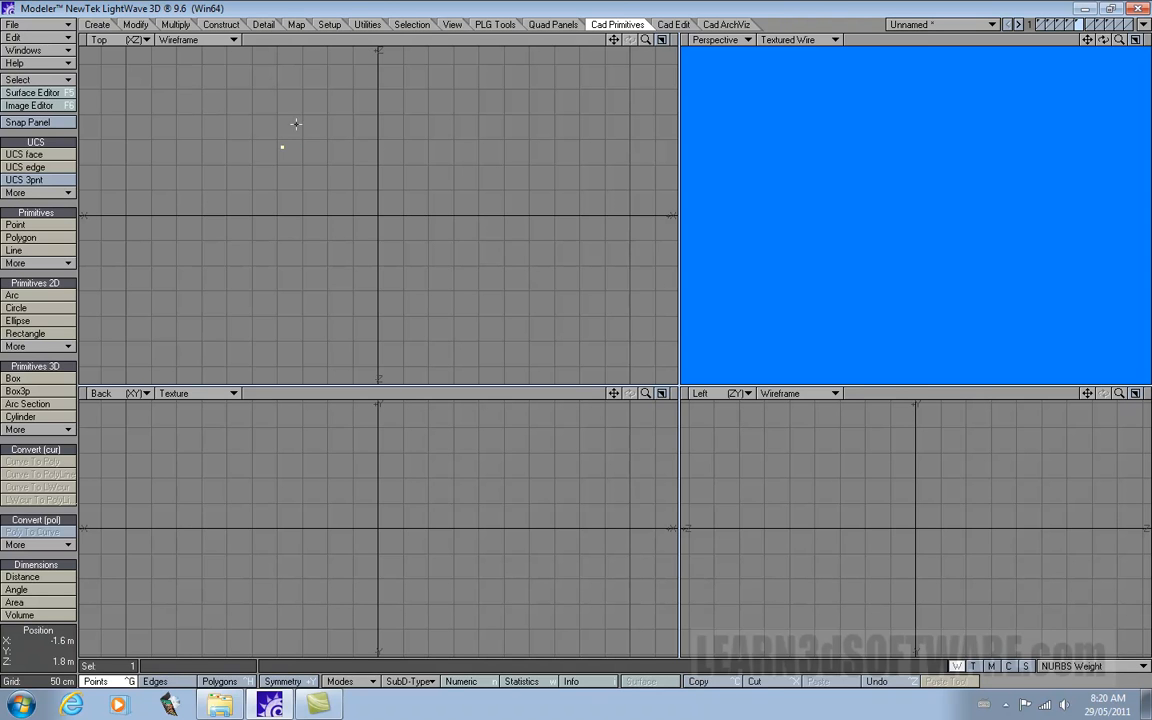
pyautogui.click(275, 113)
pyautogui.press('Delete')
# - Place two points in a row in the negative-X, positive-Z quadrant of the Top view, confirming each one
pyautogui.click(40, 225)
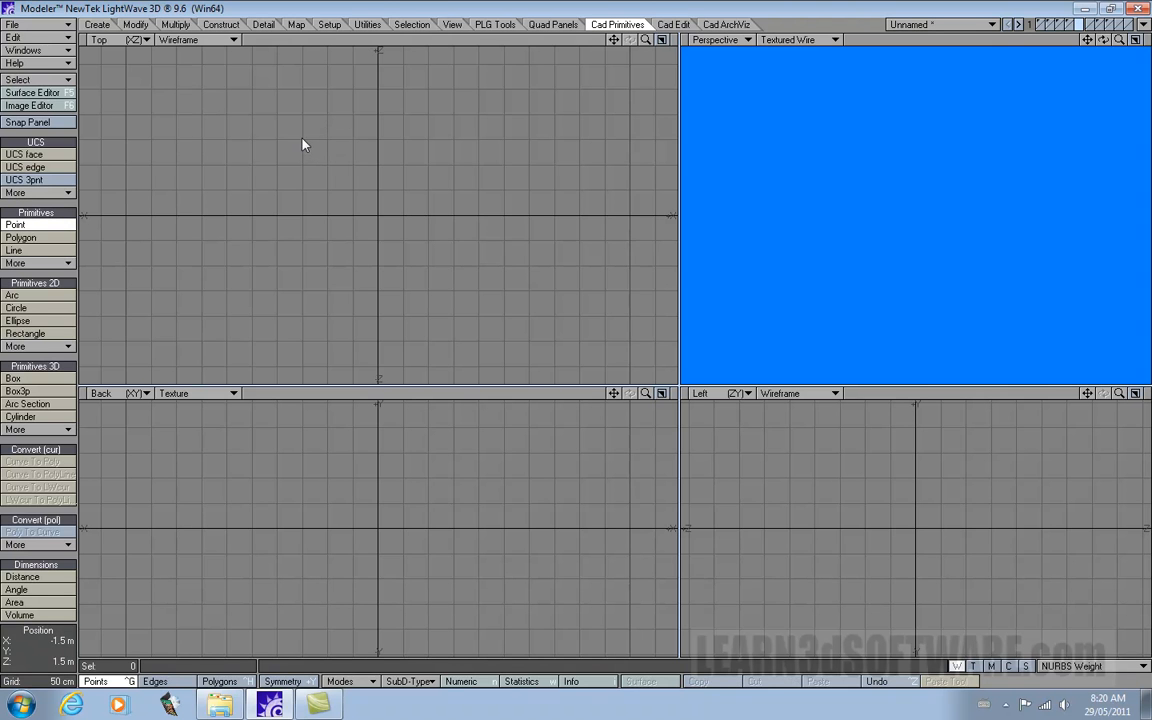
pyautogui.click(275, 140)
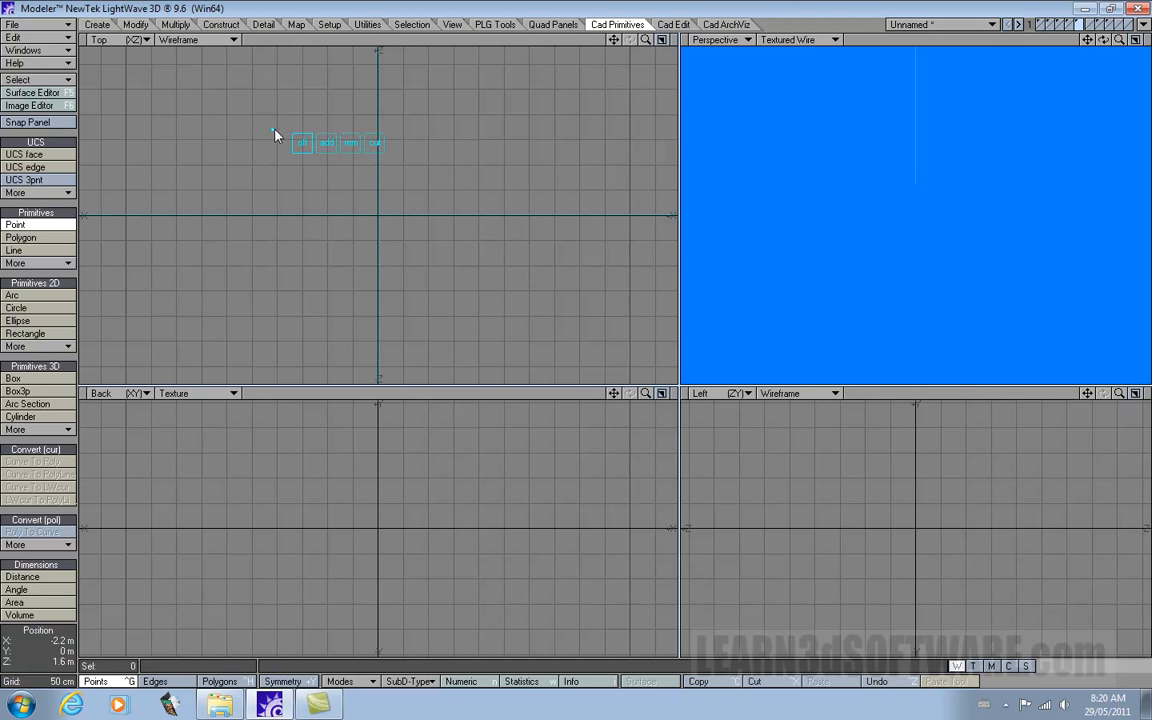
pyautogui.moveTo(275, 130); pyautogui.dragTo(277, 127)
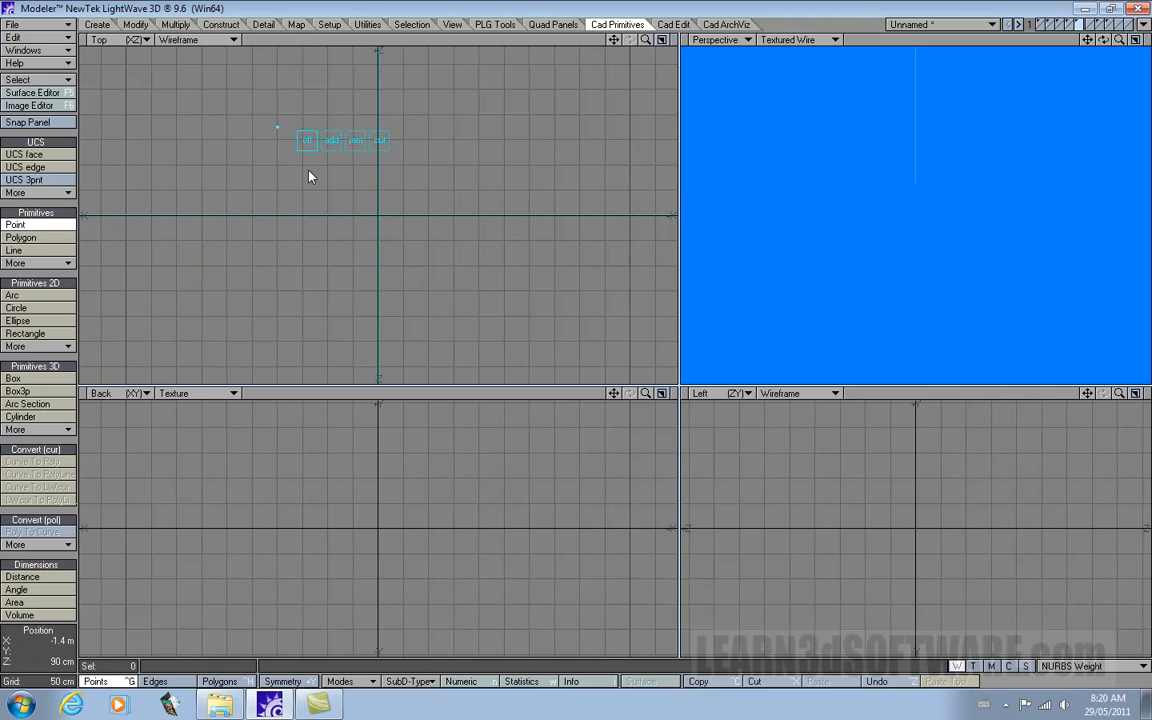
pyautogui.press('Return')
pyautogui.click(267, 99)
pyautogui.moveTo(267, 99); pyautogui.dragTo(336, 127)
pyautogui.press('Return')
# - Add three more points in the positive-X, positive-Z quadrant of the Top view and end the Point tool
pyautogui.click(450, 131)
pyautogui.press('Return')
pyautogui.click(546, 139)
pyautogui.press('Return')
pyautogui.click(462, 170)
pyautogui.press('space')
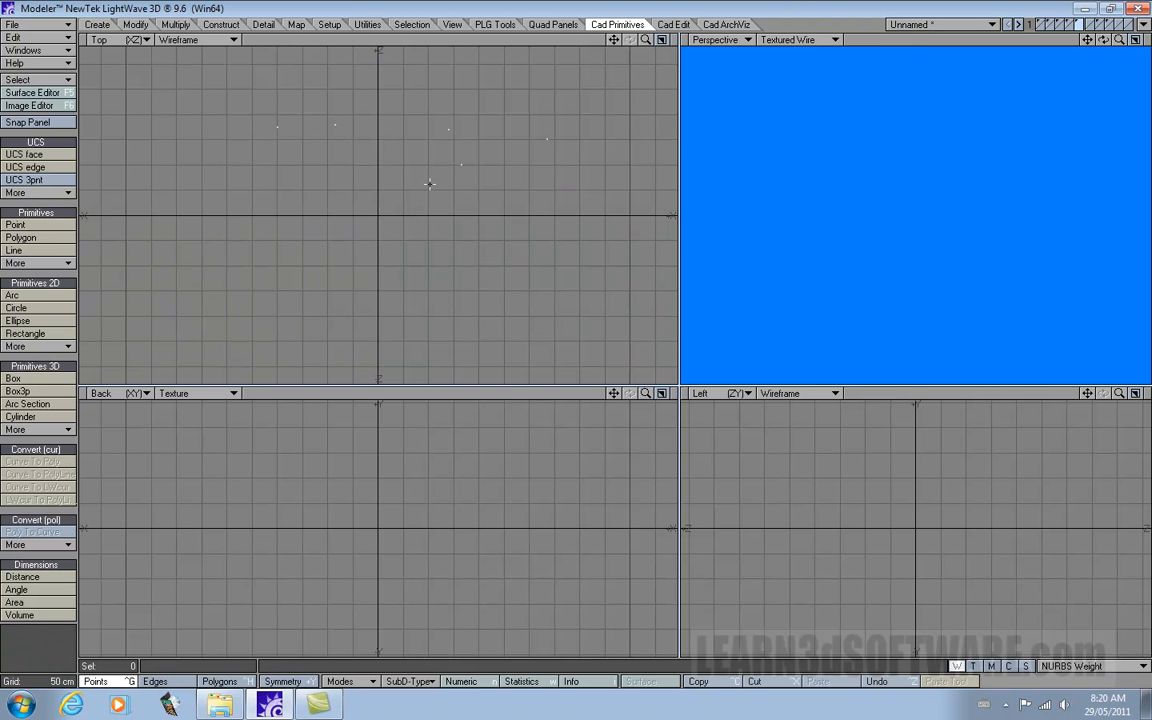
# - Place four more points below the existing row in the Top view, on both sides of the Z axis
pyautogui.click(28, 227)
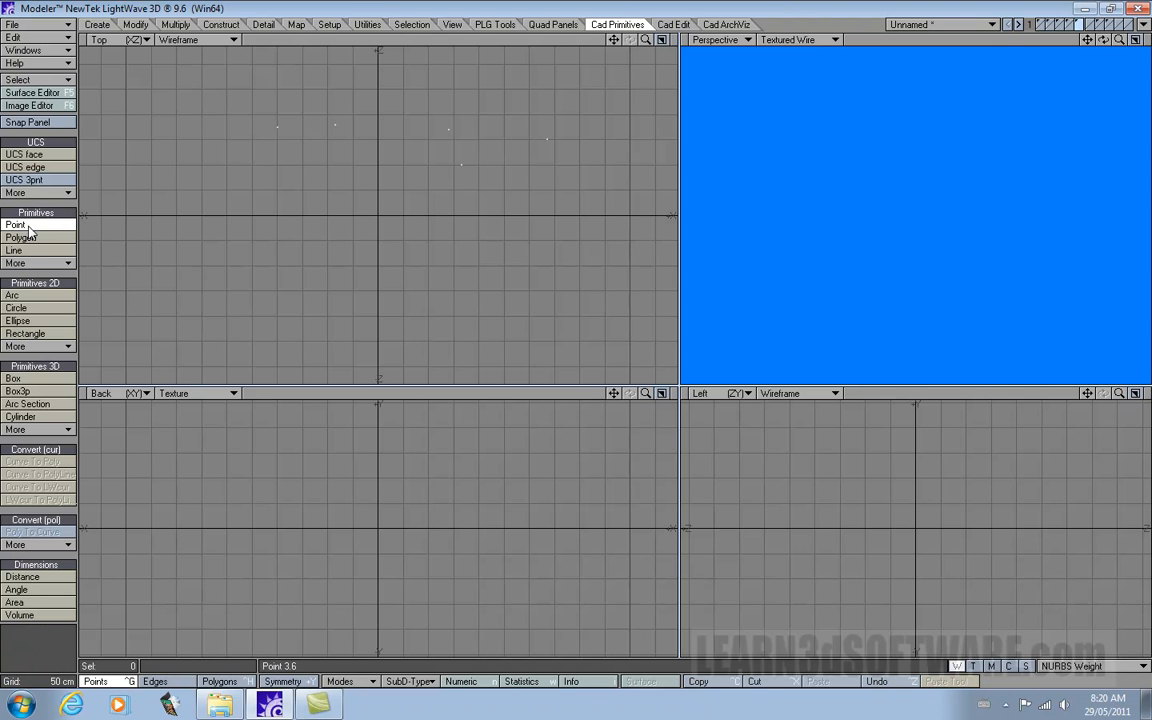
pyautogui.click(297, 170)
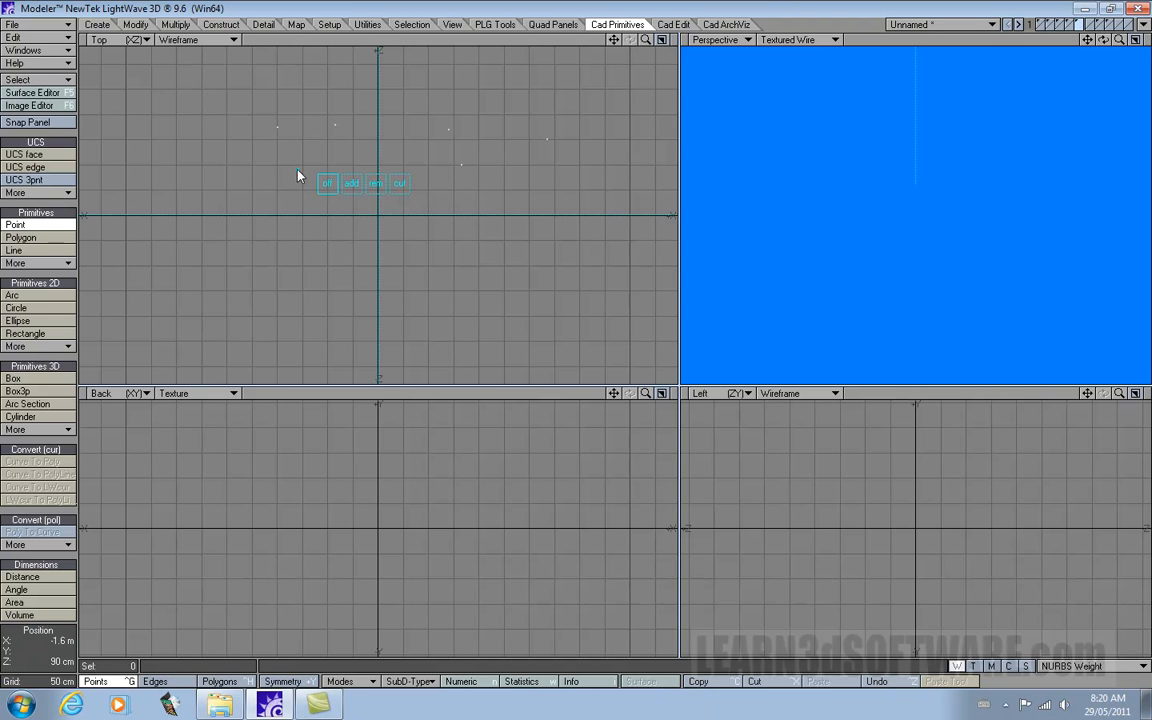
pyautogui.click(237, 122)
pyautogui.click(244, 172)
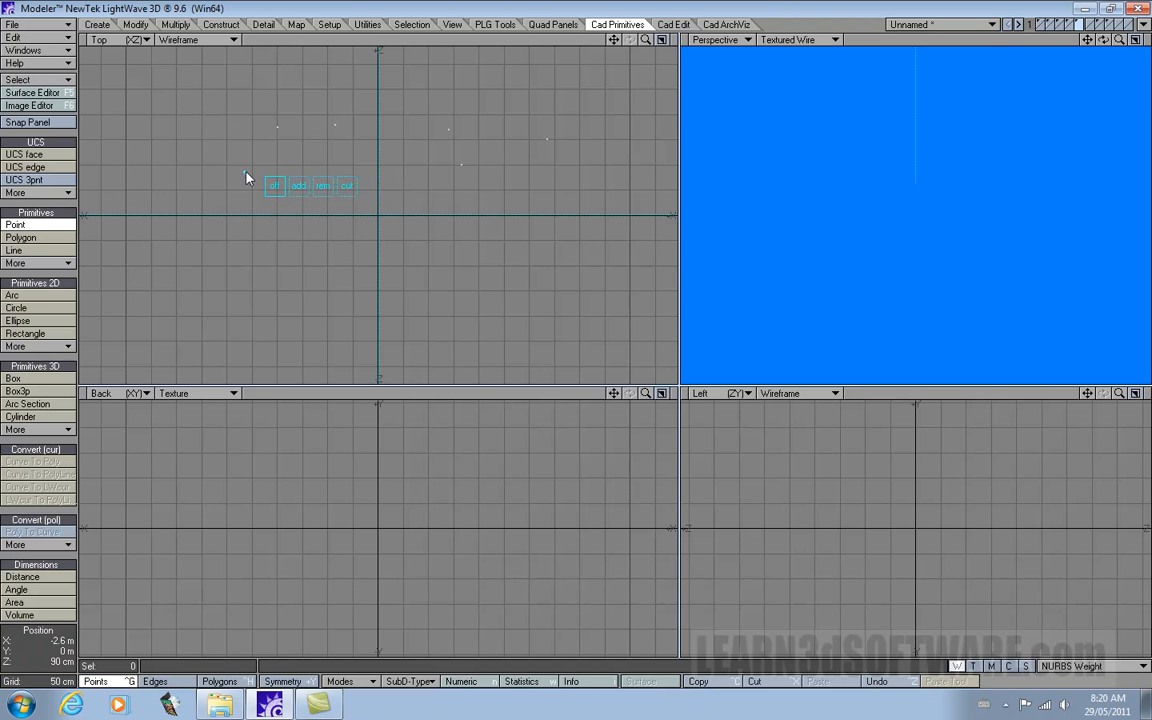
pyautogui.rightClick(308, 163)
pyautogui.click(323, 168)
pyautogui.press('Return')
pyautogui.click(401, 194)
pyautogui.press('Return')
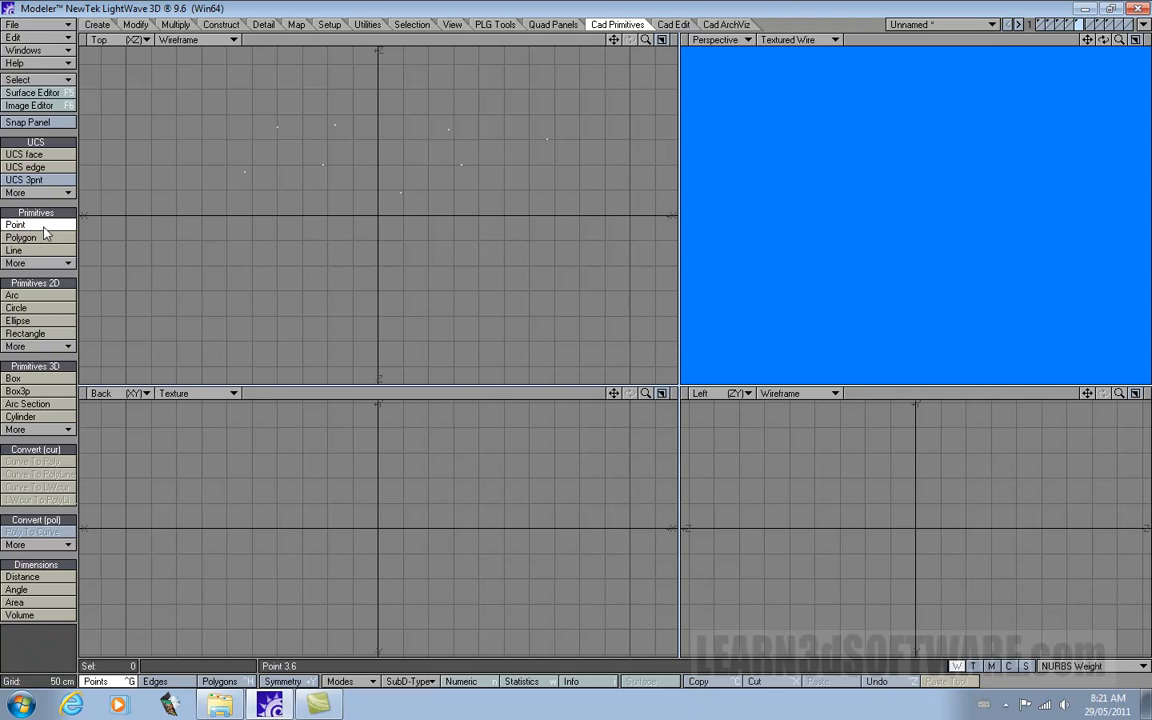
pyautogui.click(465, 192)
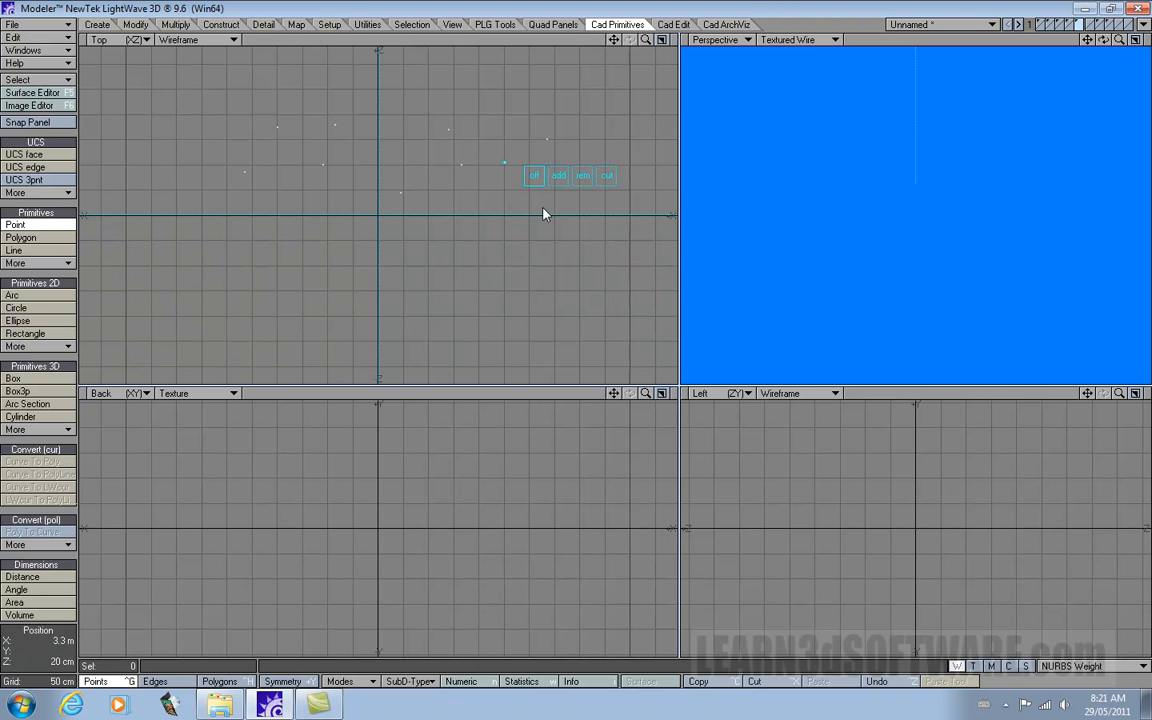
pyautogui.press('space')
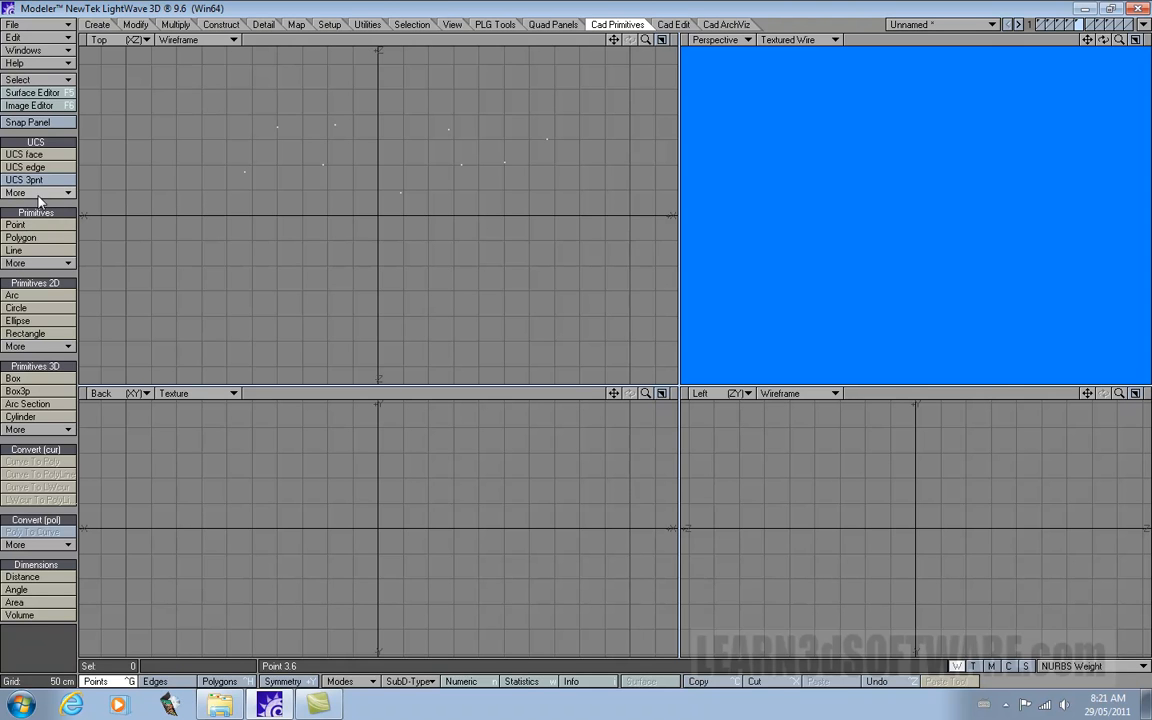
# - Create one point, repositioning it to the far negative-X side above the existing points in the Top view
pyautogui.click(30, 226)
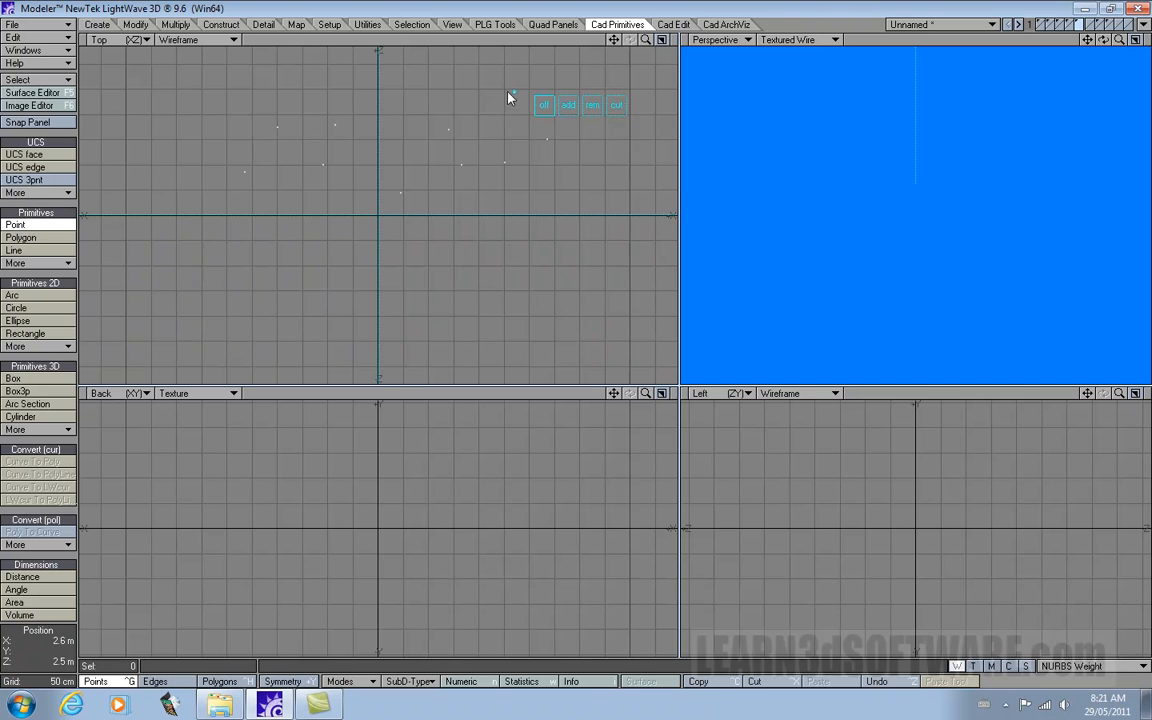
pyautogui.moveTo(509, 98); pyautogui.dragTo(314, 87)
pyautogui.moveTo(225, 83); pyautogui.dragTo(625, 72)
pyautogui.moveTo(395, 81); pyautogui.dragTo(470, 85)
pyautogui.click(234, 85)
pyautogui.moveTo(234, 85)
pyautogui.mouseDown()
pyautogui.moveTo(172, 109)
pyautogui.moveTo(202, 101)
pyautogui.moveTo(180, 213)
pyautogui.moveTo(275, 285)
pyautogui.moveTo(162, 116)
pyautogui.moveTo(249, 118)
pyautogui.moveTo(222, 103)
pyautogui.moveTo(224, 89)
pyautogui.mouseUp()
pyautogui.press('space')
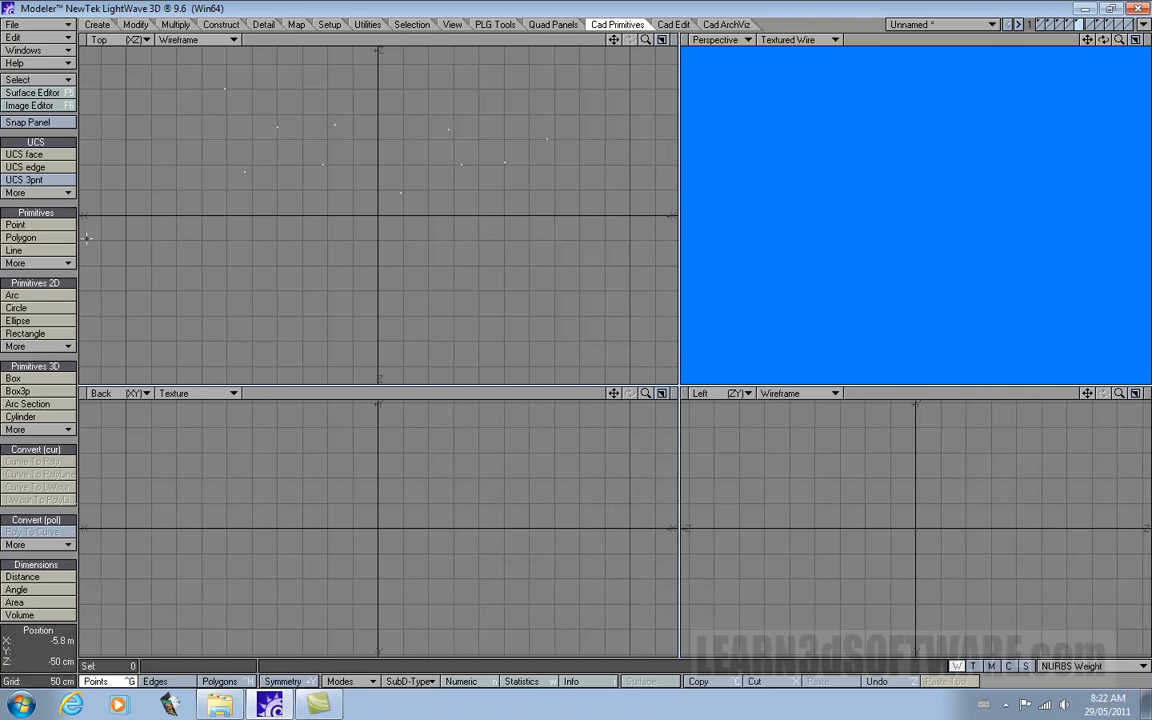
# - Place three points in succession above the existing points in the Top view, moving the last one before confirming
pyautogui.click(25, 225)
pyautogui.click(316, 70)
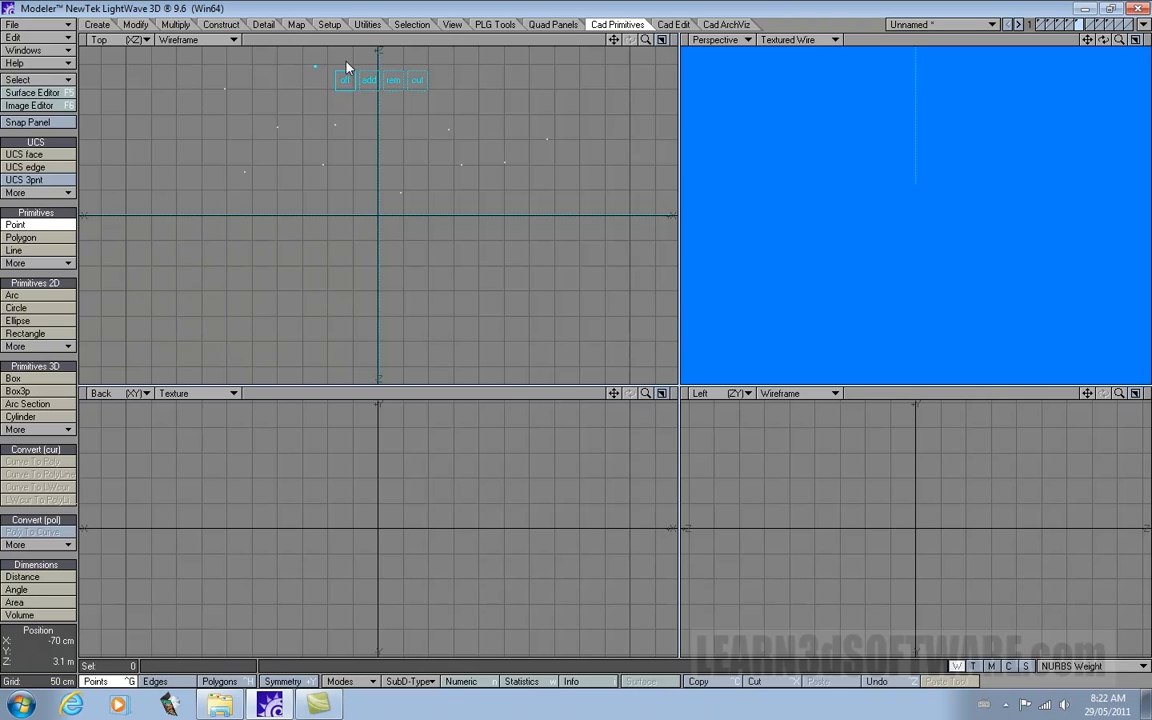
pyautogui.rightClick(346, 62)
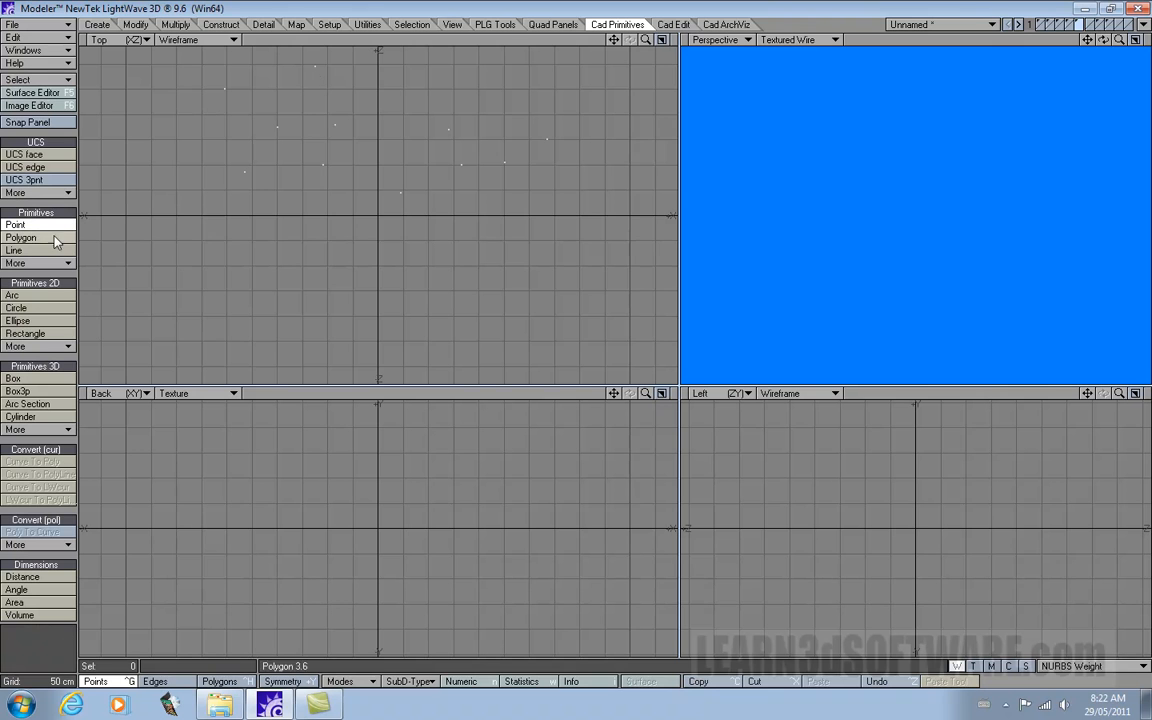
pyautogui.click(413, 82)
pyautogui.rightClick(450, 88)
pyautogui.click(613, 110)
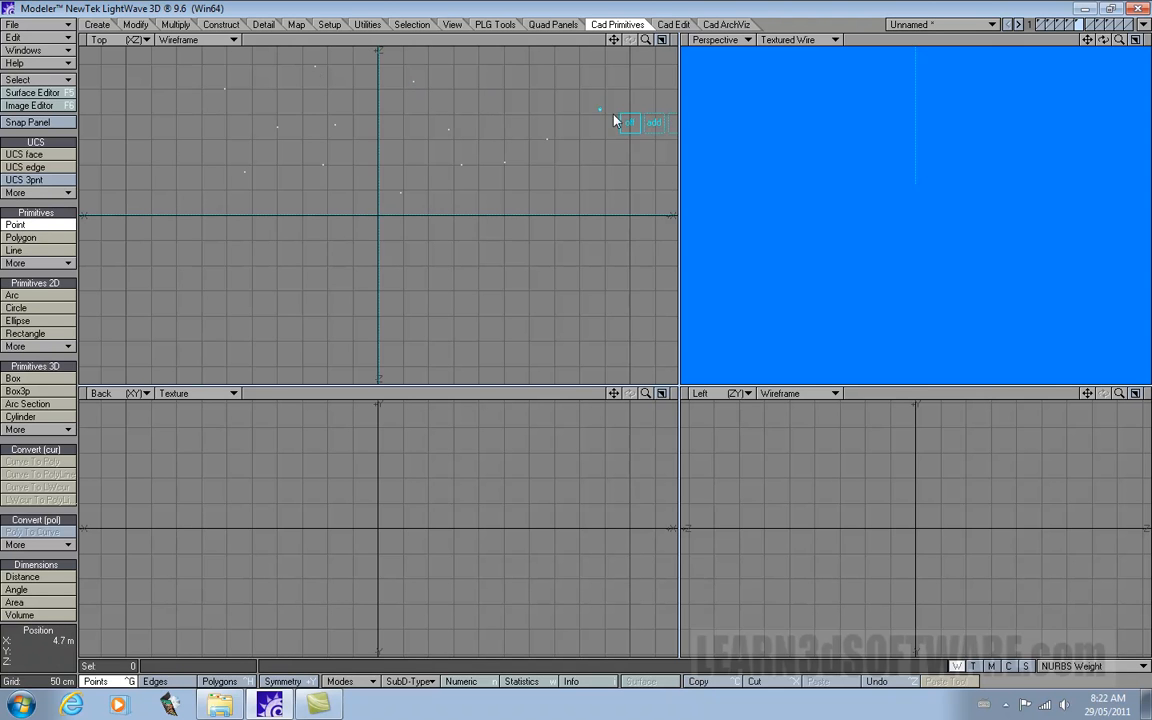
pyautogui.click(605, 181)
pyautogui.moveTo(540, 117); pyautogui.dragTo(489, 112)
pyautogui.click(541, 131)
# - Enlarge the Top and Perspective viewports and delete all the practice points
pyautogui.moveTo(679, 386); pyautogui.dragTo(659, 434)
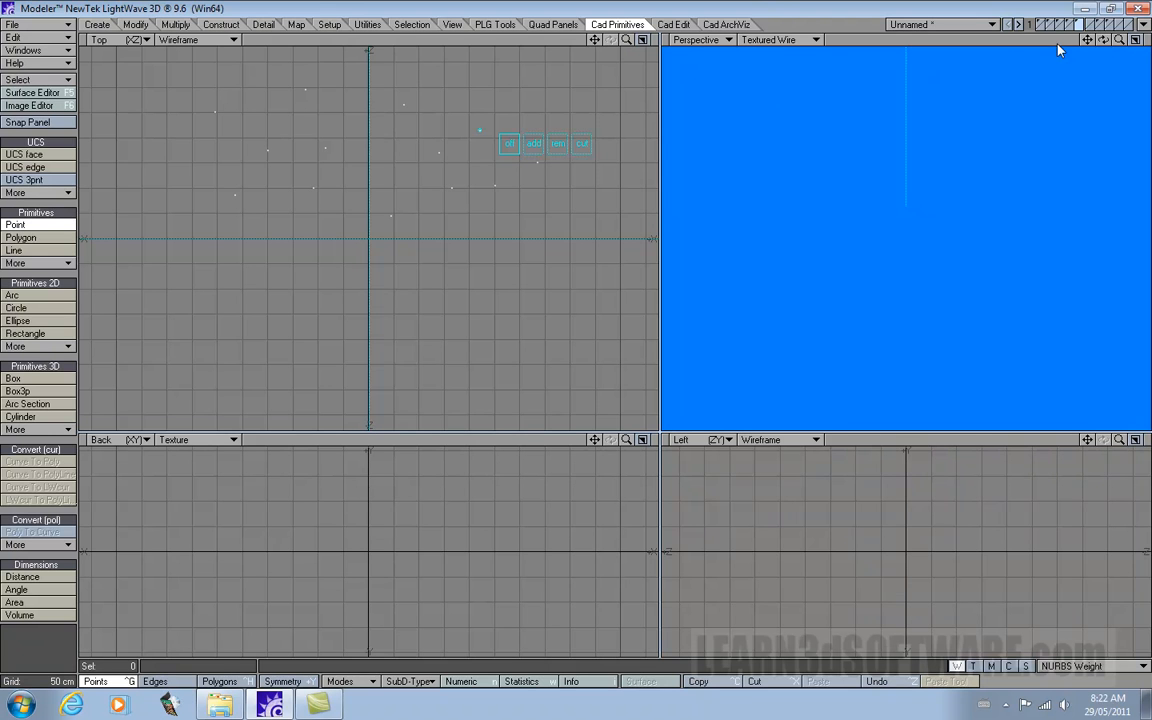
pyautogui.press('Delete')
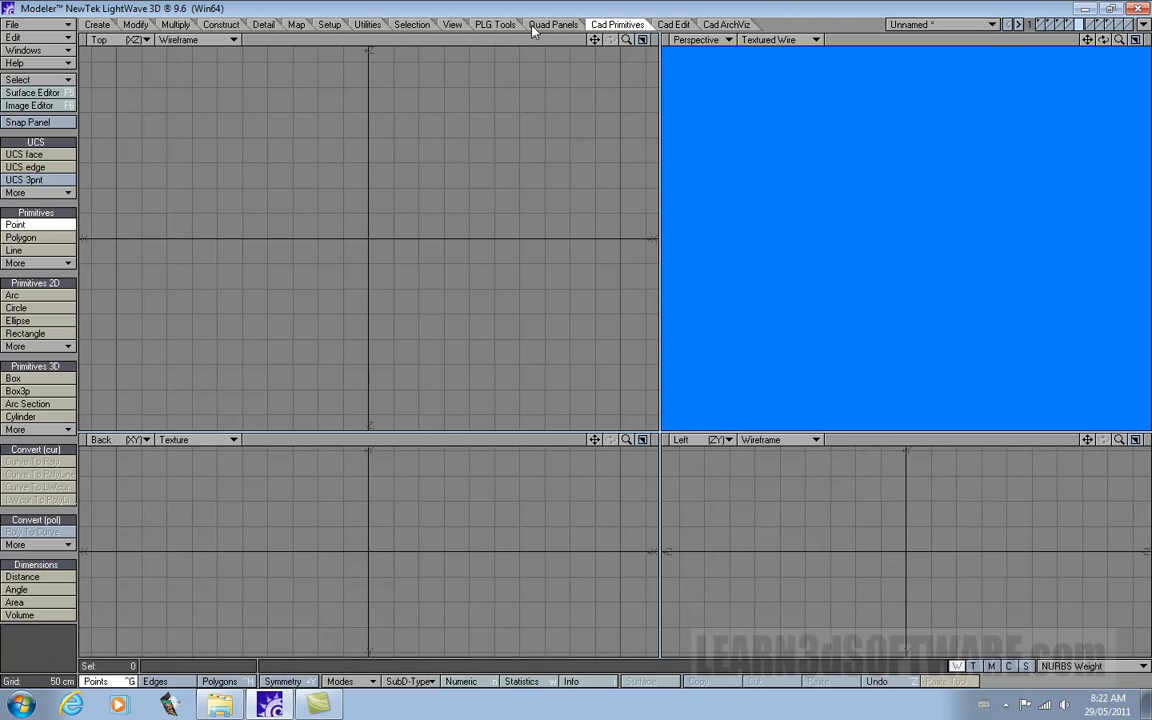
# - Create a roughly cubic box about 3 m wide around the origin, with its base on the ground plane
pyautogui.click(20, 379)
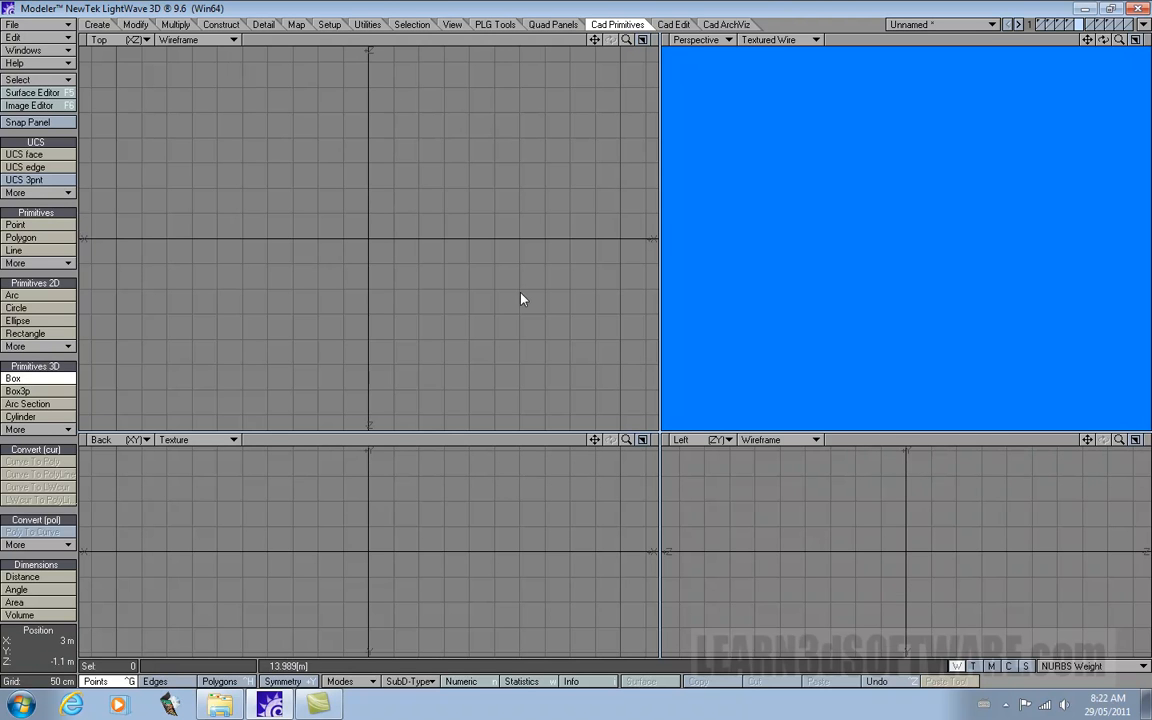
pyautogui.moveTo(297, 157); pyautogui.dragTo(450, 303)
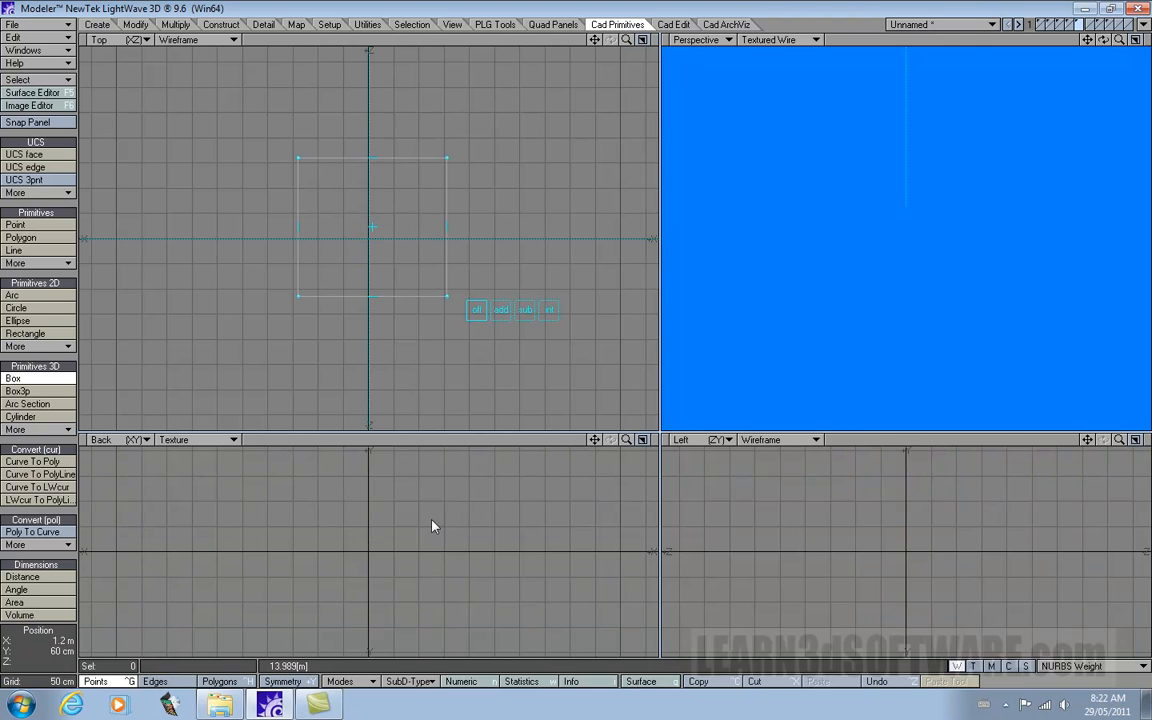
pyautogui.moveTo(432, 525); pyautogui.dragTo(393, 553)
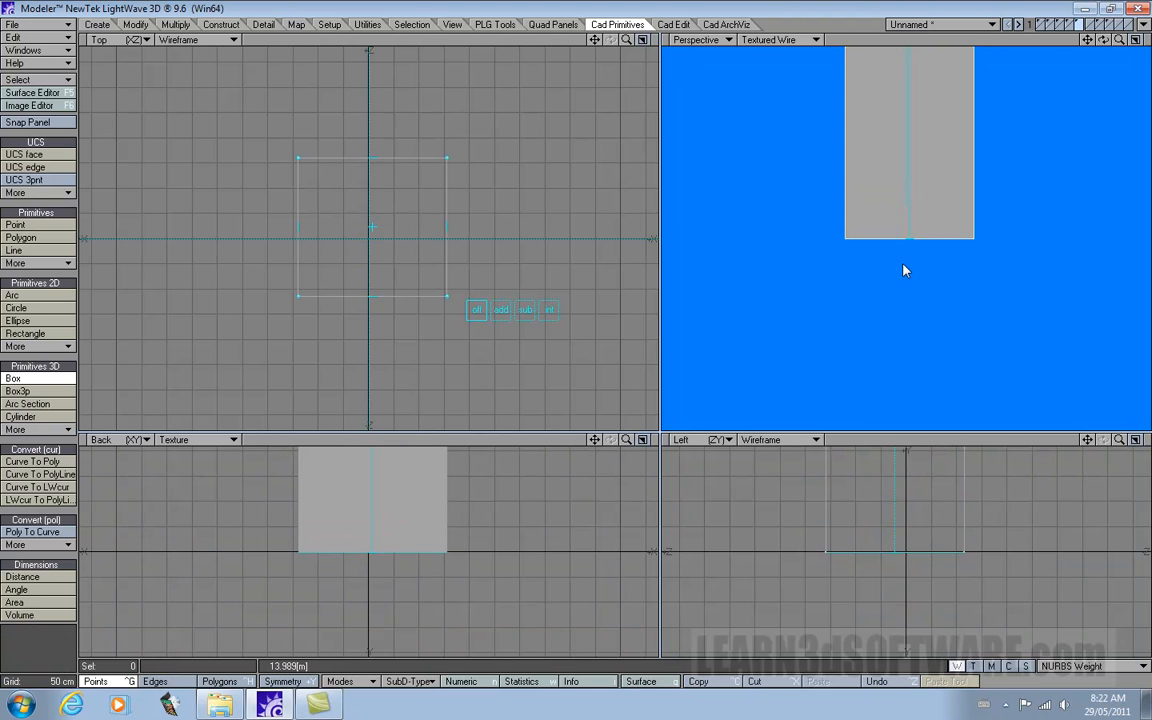
pyautogui.moveTo(1087, 39); pyautogui.dragTo(1045, 62)
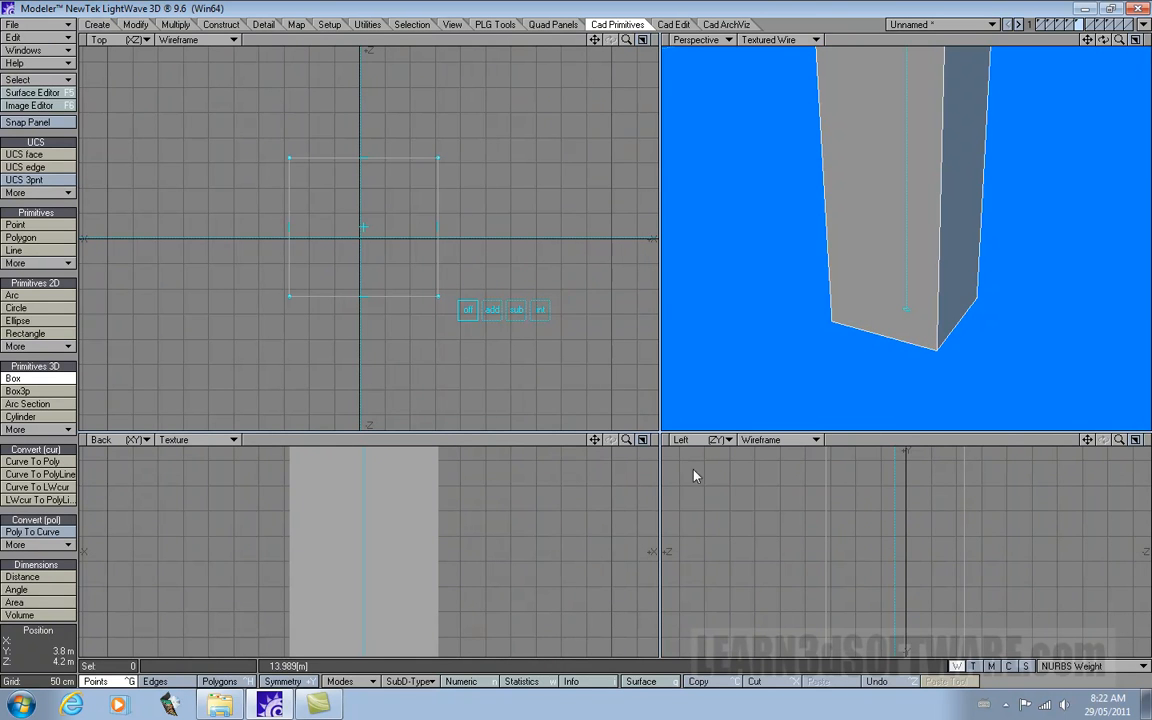
pyautogui.moveTo(660, 433); pyautogui.dragTo(696, 262)
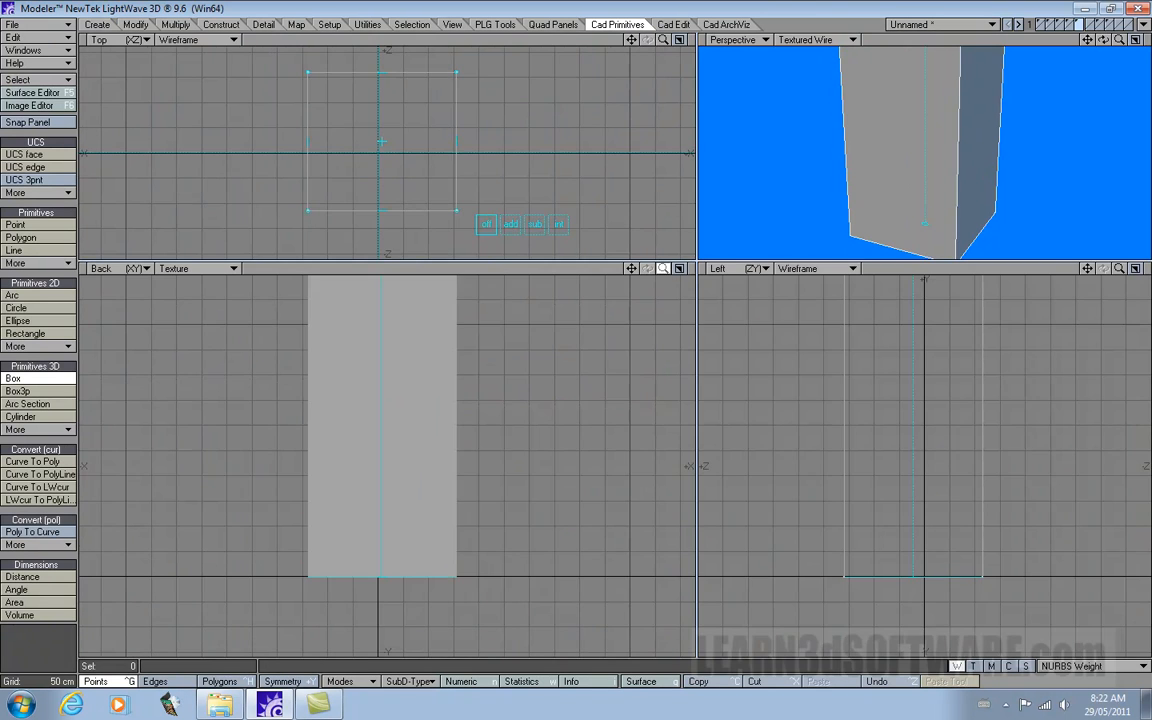
pyautogui.press('a')
pyautogui.moveTo(389, 338); pyautogui.dragTo(383, 455)
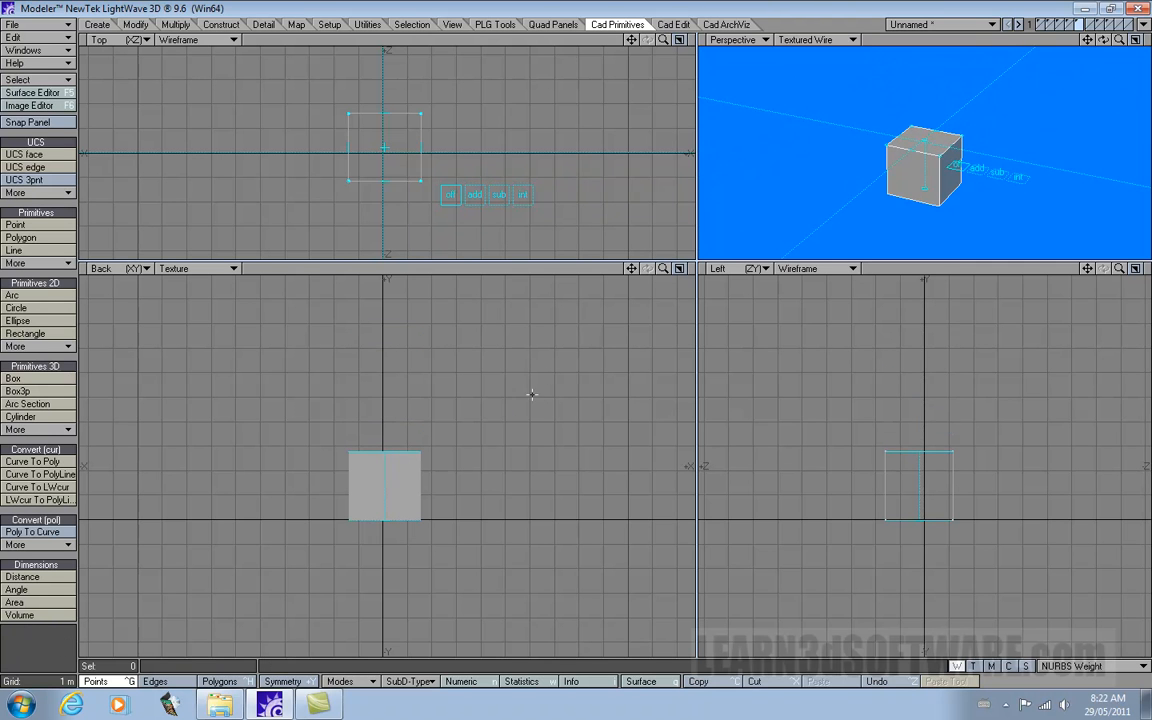
pyautogui.press('space')
pyautogui.press('a')
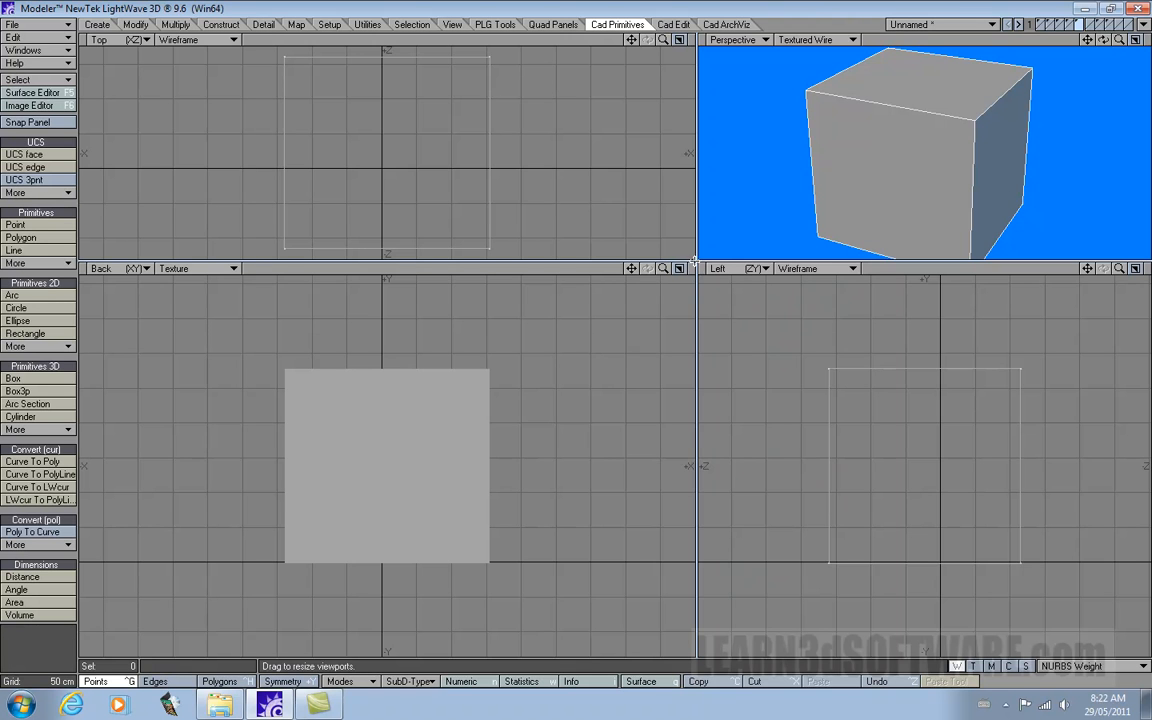
# - Place a point on the box's upper front edge in the Perspective view using the near snap, with that viewport enlarged
pyautogui.moveTo(697, 268); pyautogui.dragTo(712, 410)
pyautogui.moveTo(1103, 40); pyautogui.dragTo(1058, 66)
pyautogui.click(18, 225)
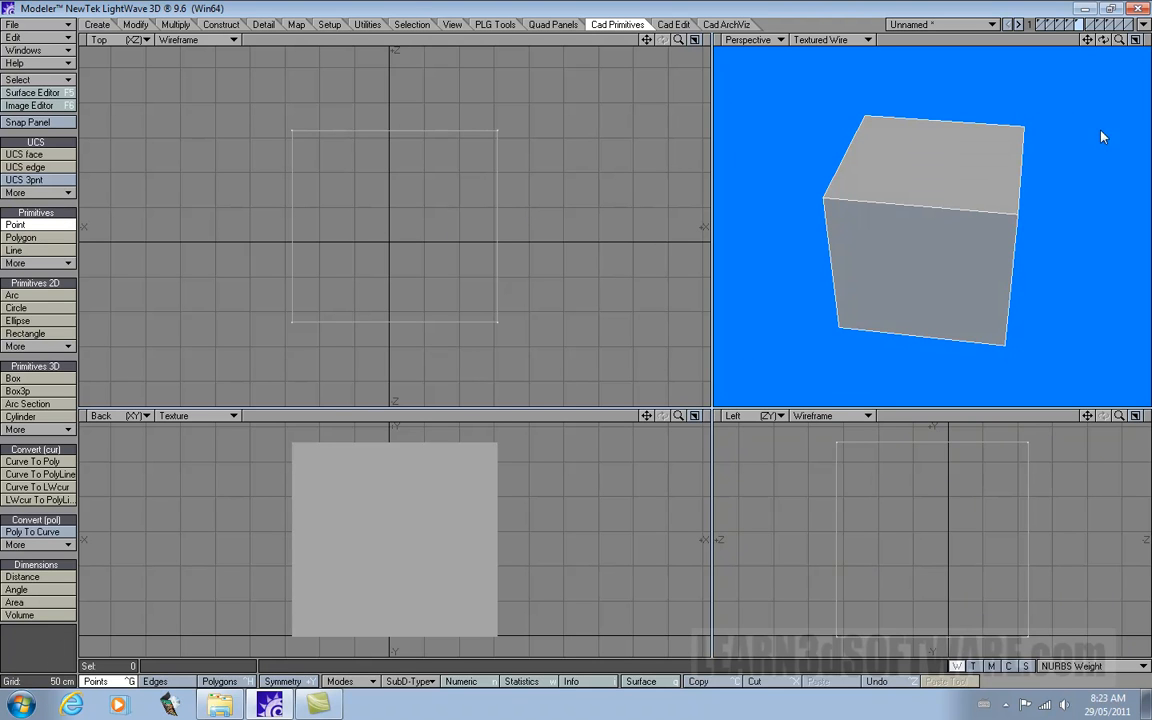
pyautogui.moveTo(1103, 40); pyautogui.dragTo(783, 342)
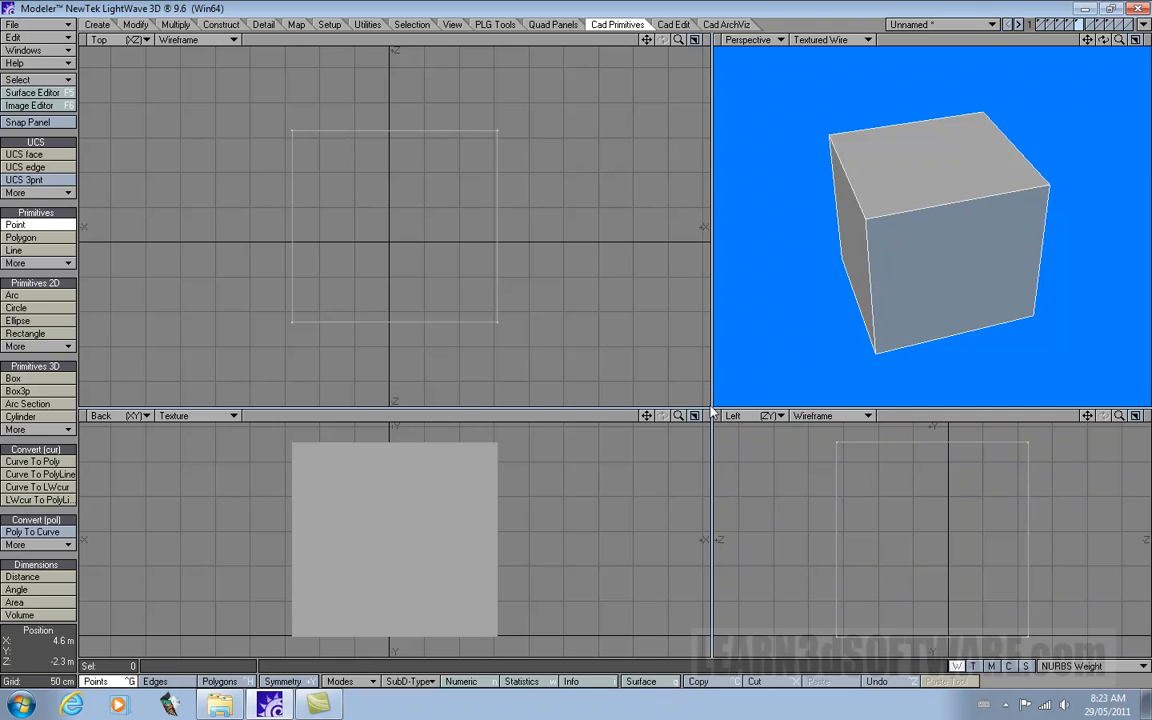
pyautogui.moveTo(711, 409); pyautogui.dragTo(511, 383)
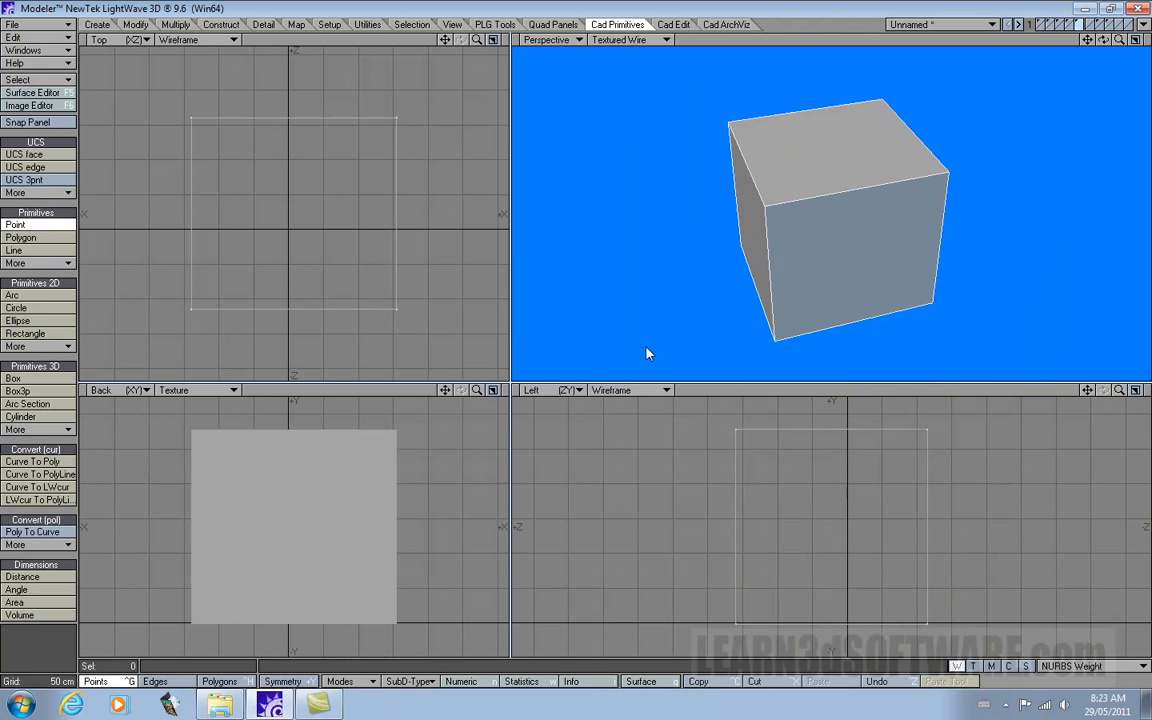
pyautogui.moveTo(1119, 40); pyautogui.dragTo(1145, 40)
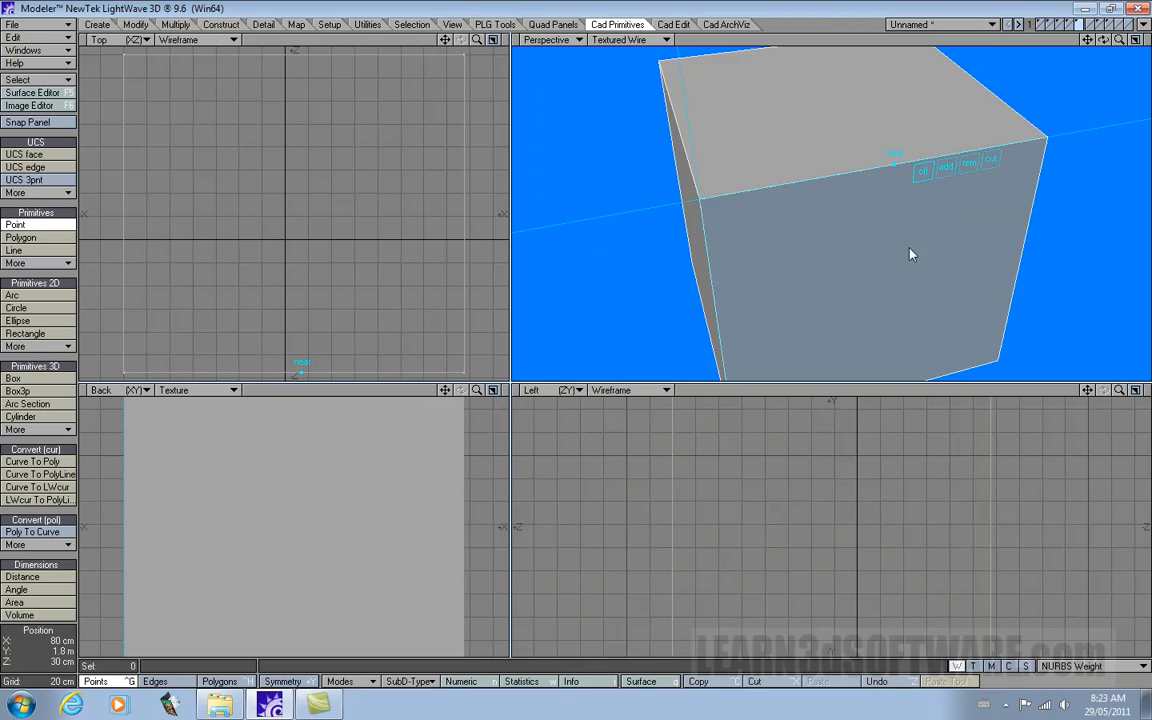
pyautogui.moveTo(1103, 40); pyautogui.dragTo(1036, 42)
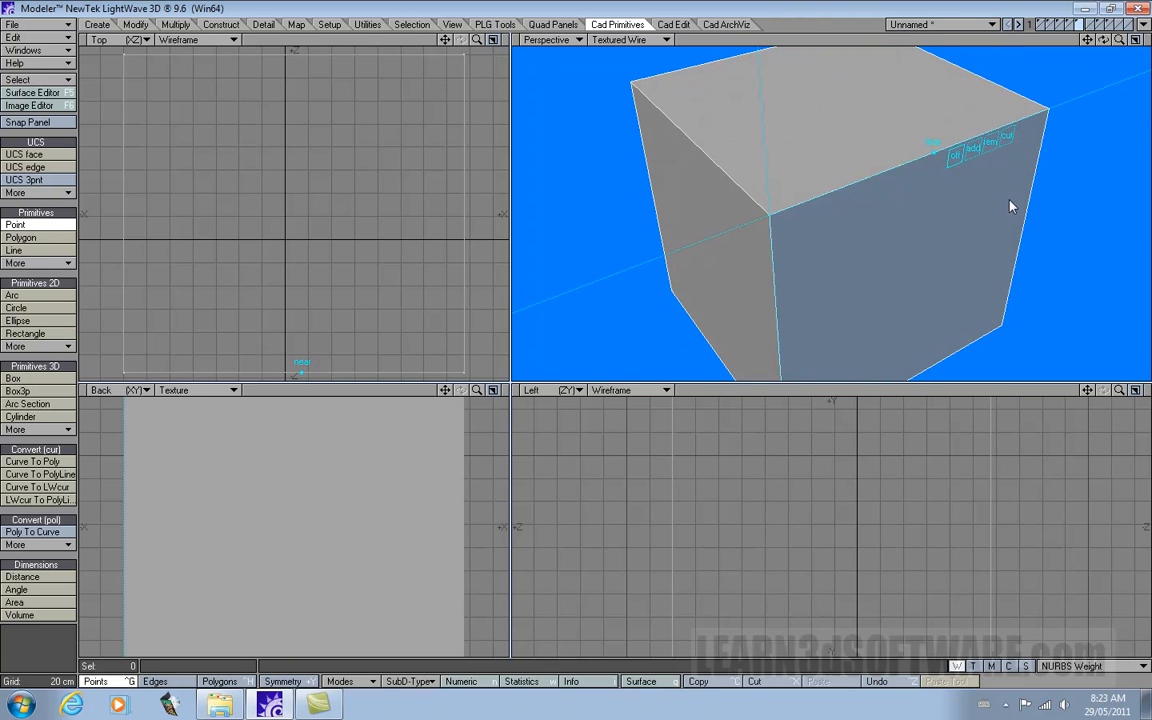
pyautogui.moveTo(1120, 40); pyautogui.dragTo(1036, 158)
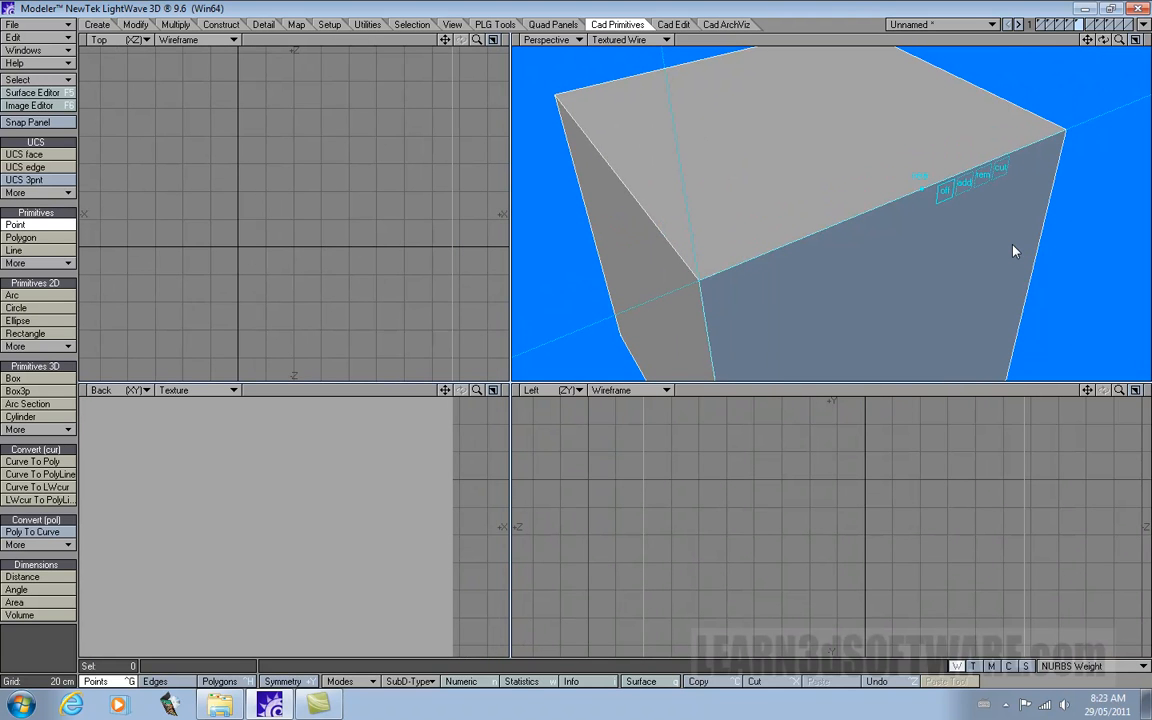
pyautogui.press('space')
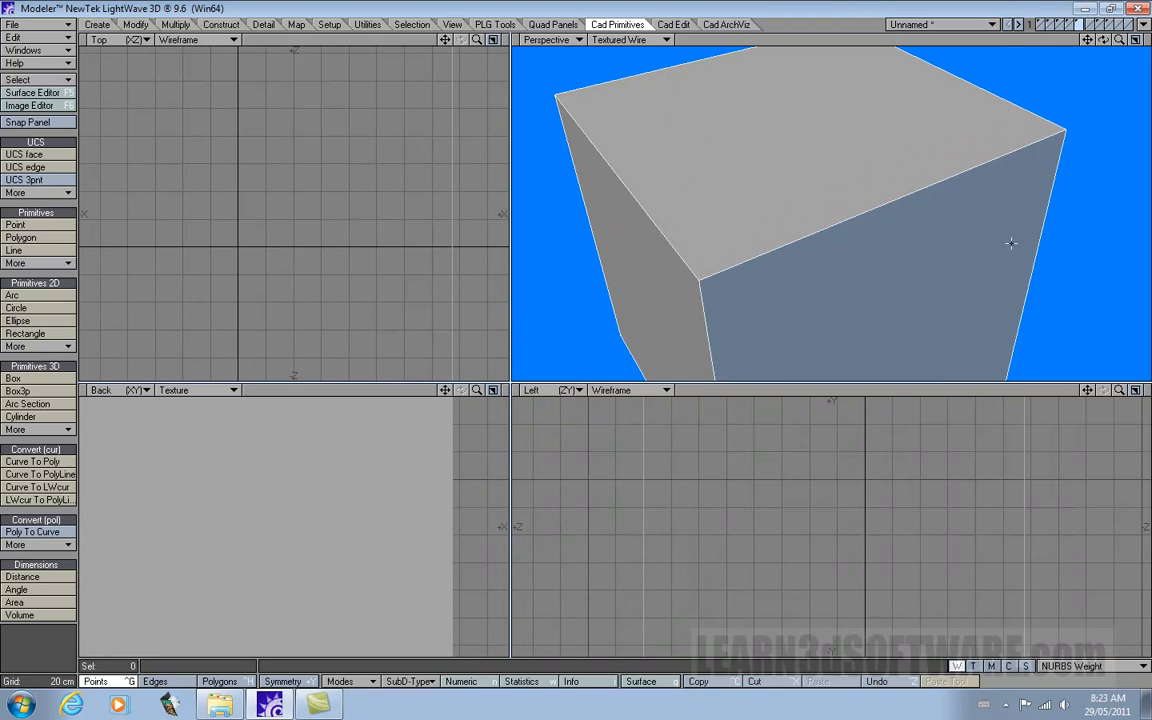
# - Set the Perspective viewport's display mode to Wireframe to check the point on the box edge
pyautogui.click(640, 39)
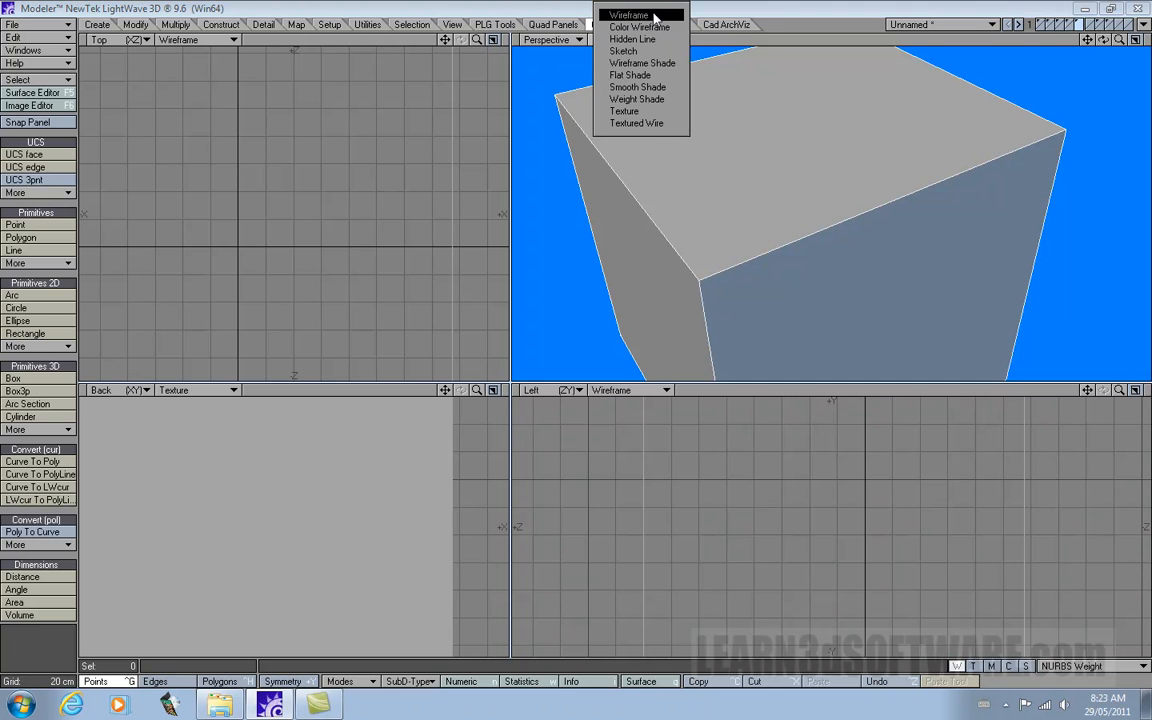
pyautogui.click(655, 15)
pyautogui.moveTo(1104, 39); pyautogui.dragTo(941, 229)
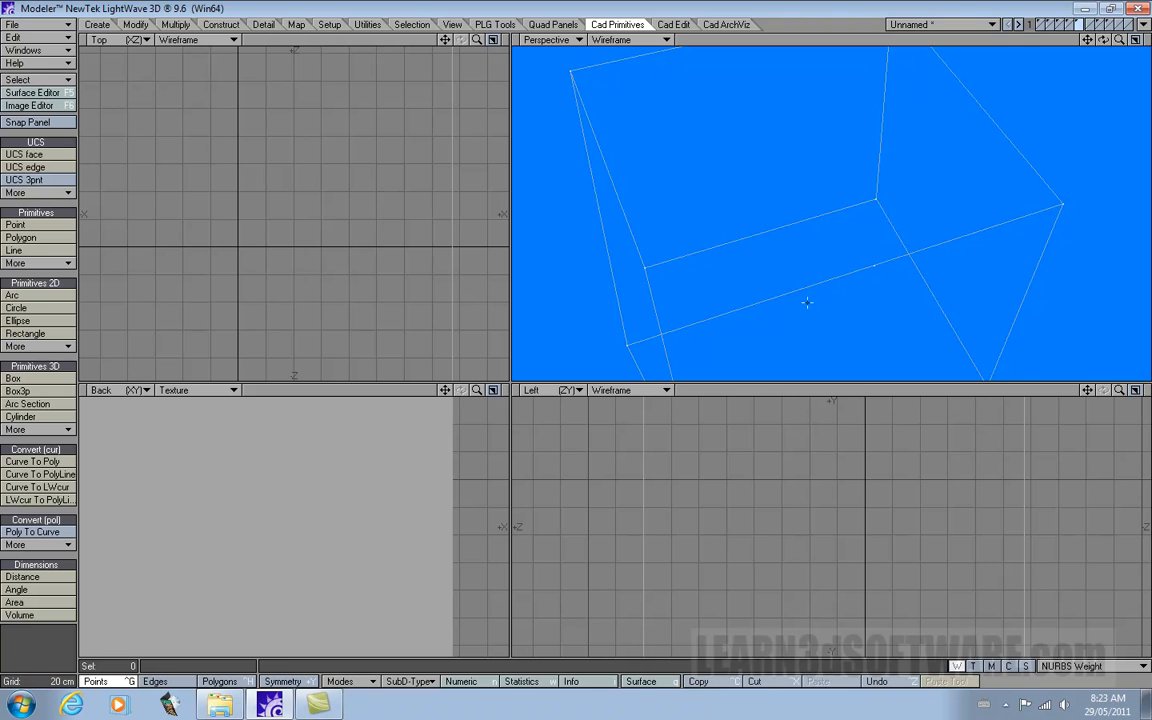
# - Set the Perspective viewport to Textured Wire and place a near-snapped point on the box's upper front edge with the add option
pyautogui.moveTo(1103, 40); pyautogui.dragTo(985, 163)
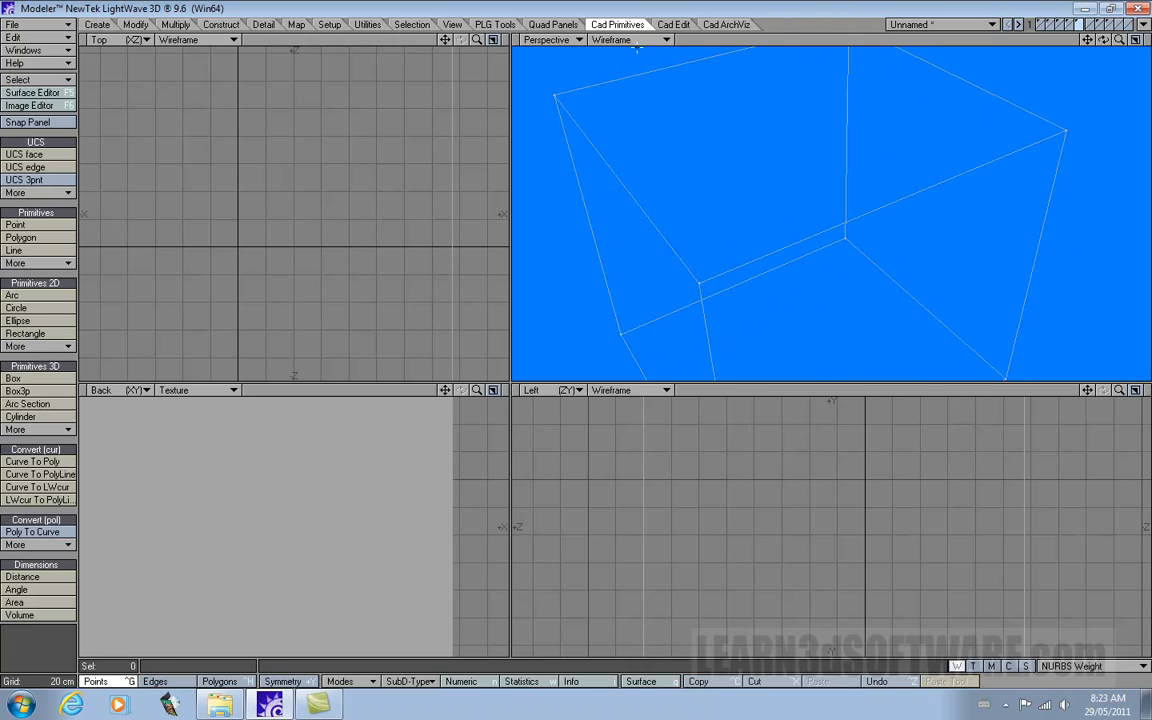
pyautogui.click(636, 40)
pyautogui.click(632, 147)
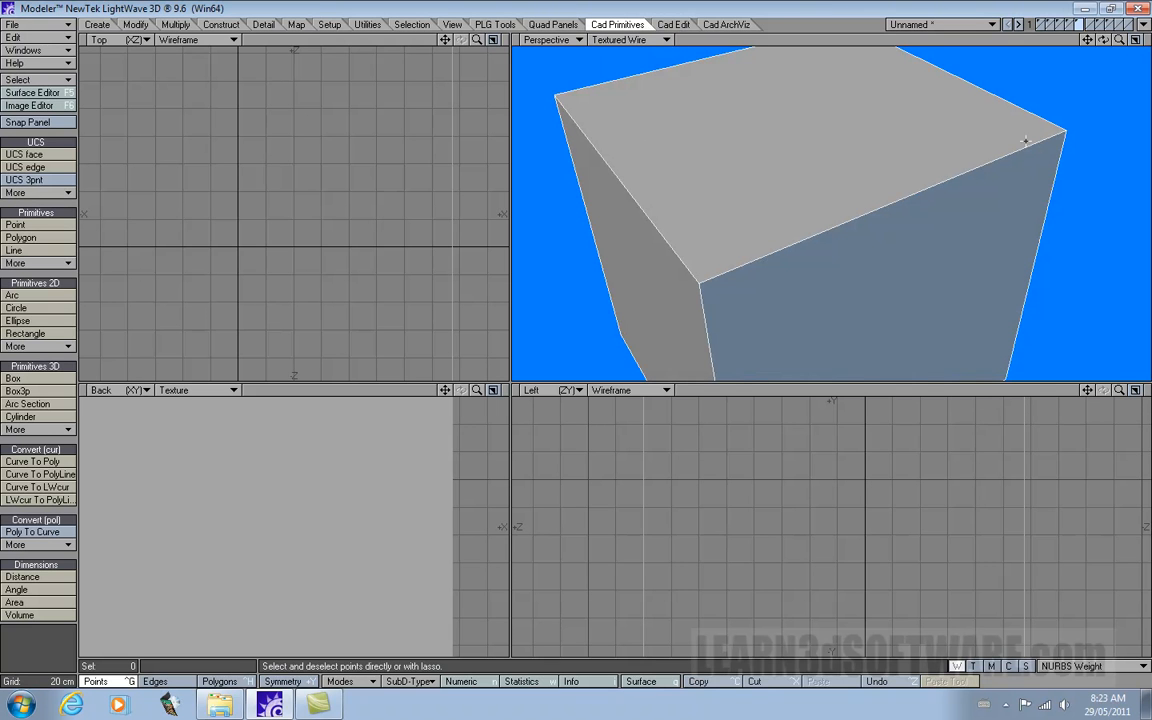
pyautogui.click(40, 225)
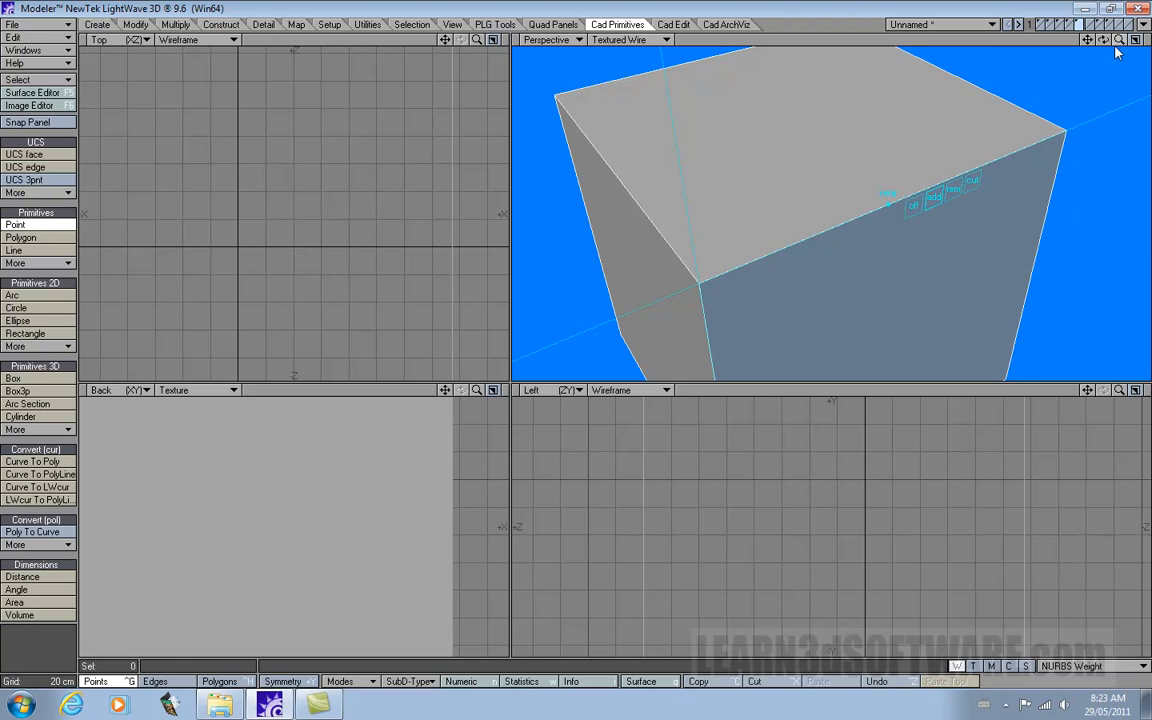
pyautogui.moveTo(1118, 40)
pyautogui.mouseDown()
pyautogui.moveTo(1150, 40)
pyautogui.moveTo(1100, 40)
pyautogui.mouseUp()
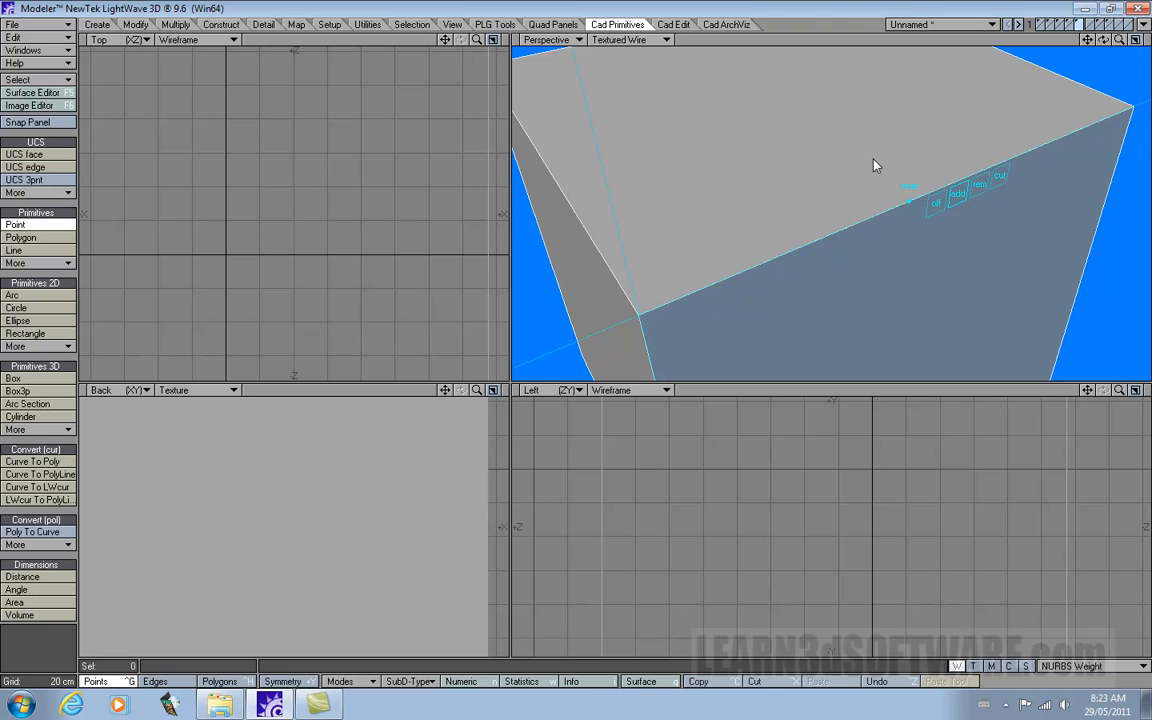
# - Finish the Point tool, set the Perspective viewport to Wireframe, and remove the point from the box's upper front edge
pyautogui.press('space')
pyautogui.click(615, 40)
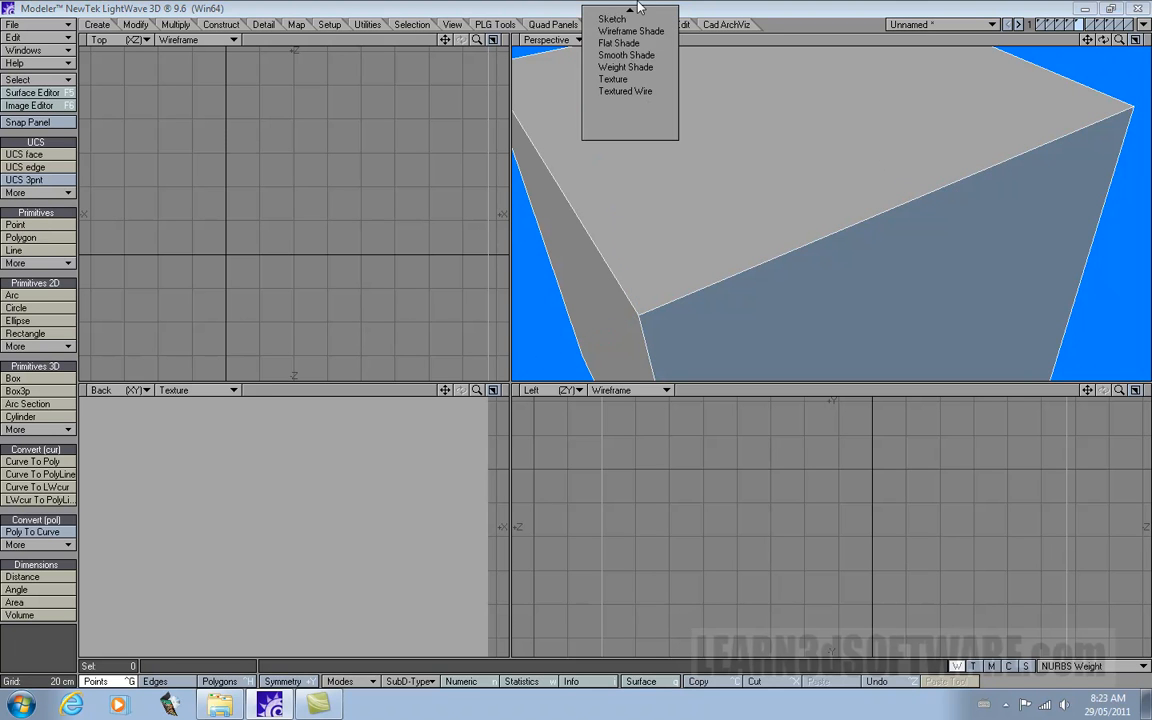
pyautogui.click(630, 19)
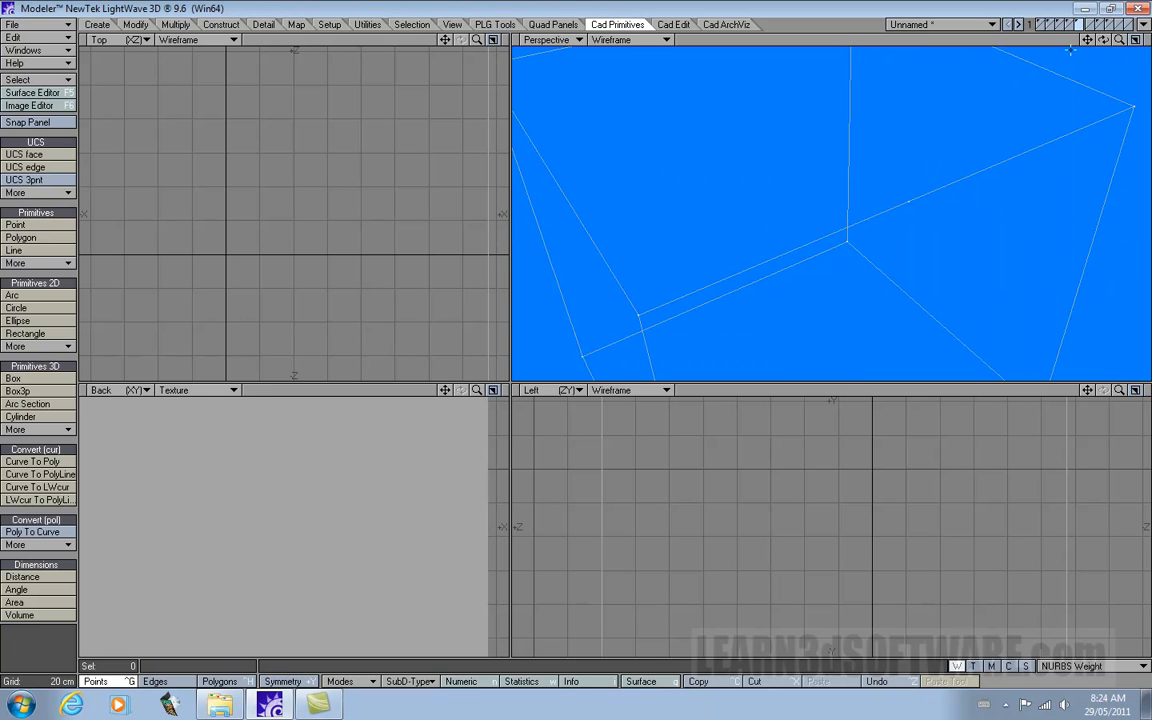
pyautogui.moveTo(1104, 40); pyautogui.dragTo(1140, 48)
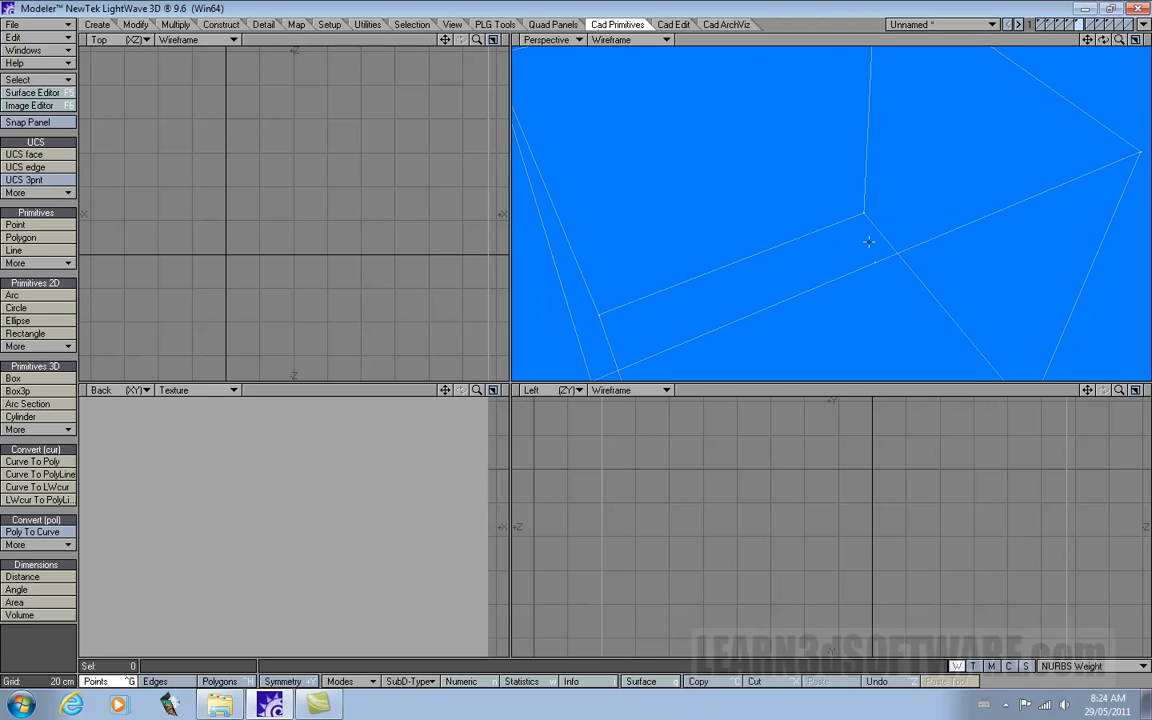
pyautogui.press('a')
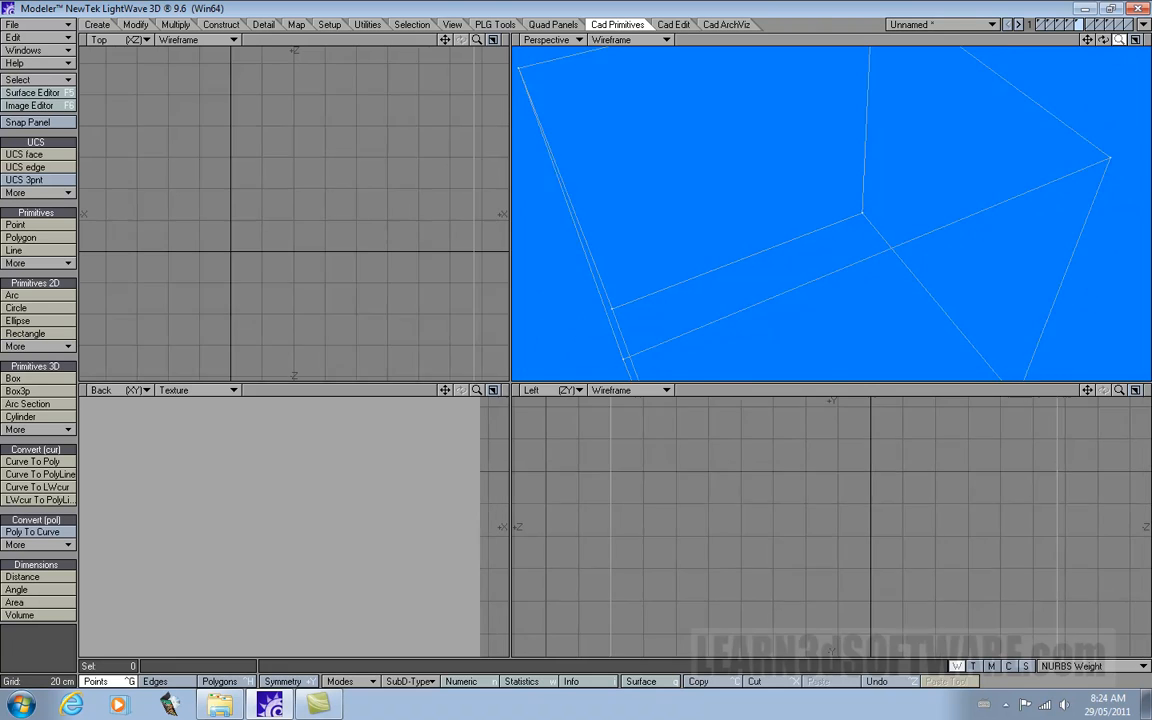
pyautogui.moveTo(1104, 44); pyautogui.dragTo(1145, 40)
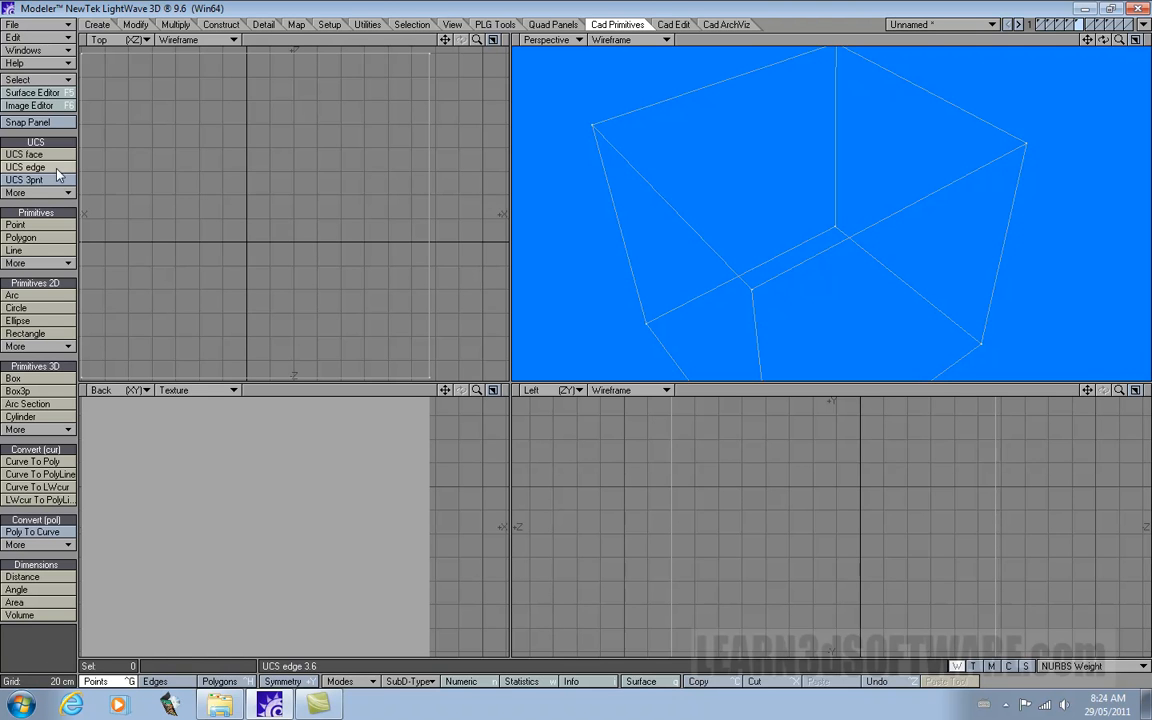
# - Place two points along the box's upper front edge in the Perspective view, using the near snap and the add option
pyautogui.click(20, 225)
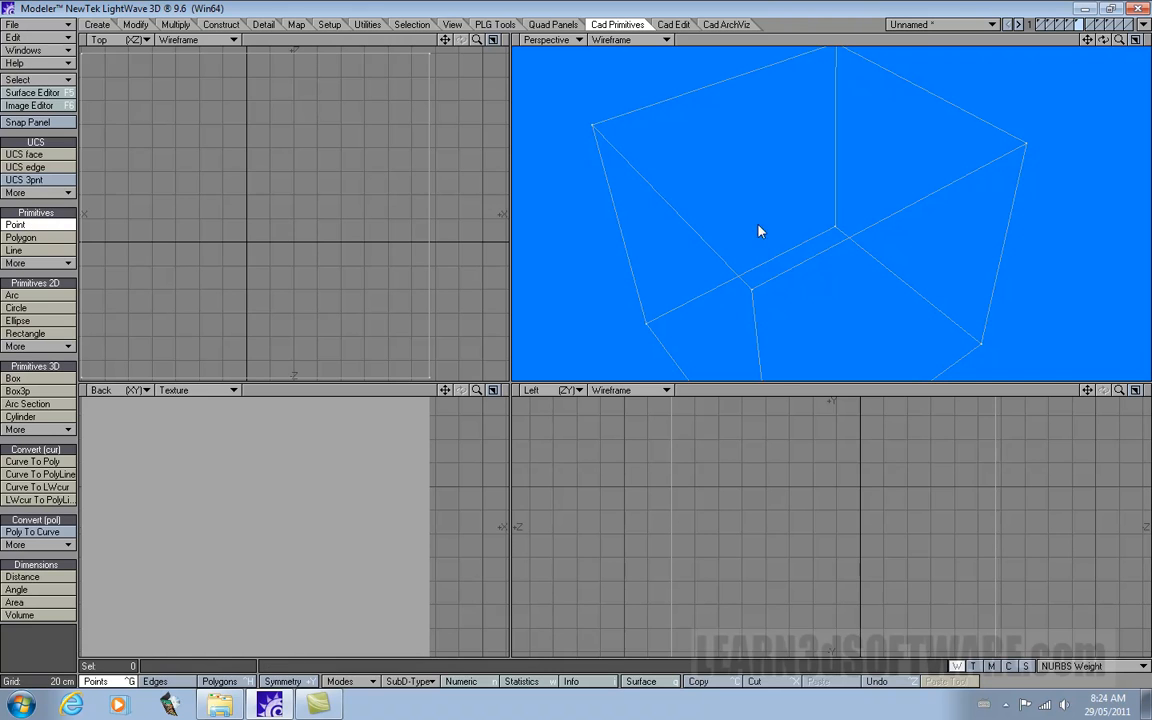
pyautogui.click(816, 257)
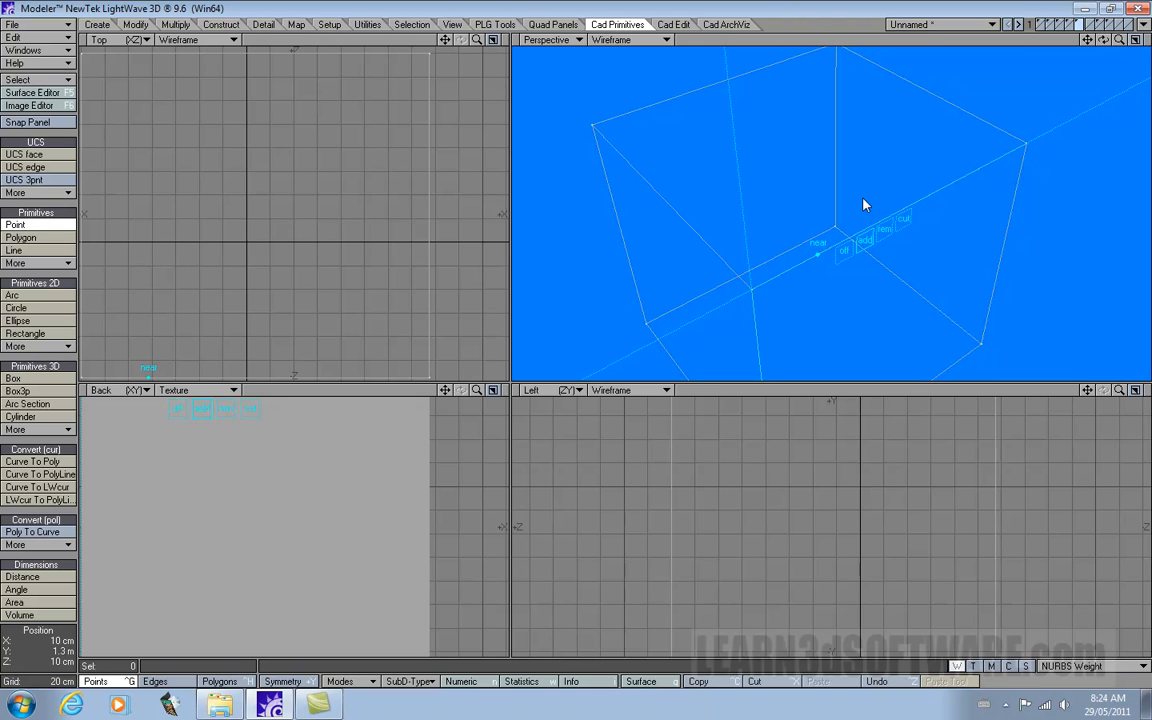
pyautogui.moveTo(865, 205); pyautogui.dragTo(922, 205)
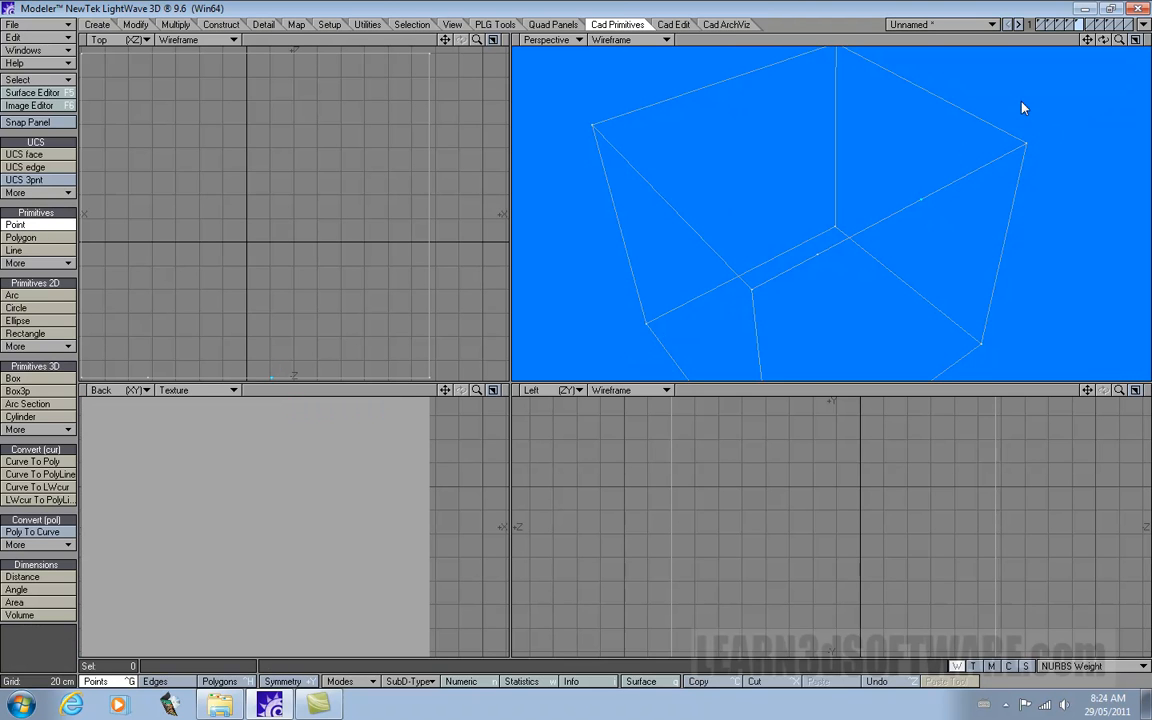
# - Place near-snapped points on the box's other upper edges and on a lower edge, then finish the Point tool
pyautogui.moveTo(1103, 40)
pyautogui.mouseDown()
pyautogui.moveTo(1103, 15)
pyautogui.moveTo(1118, 27)
pyautogui.mouseUp()
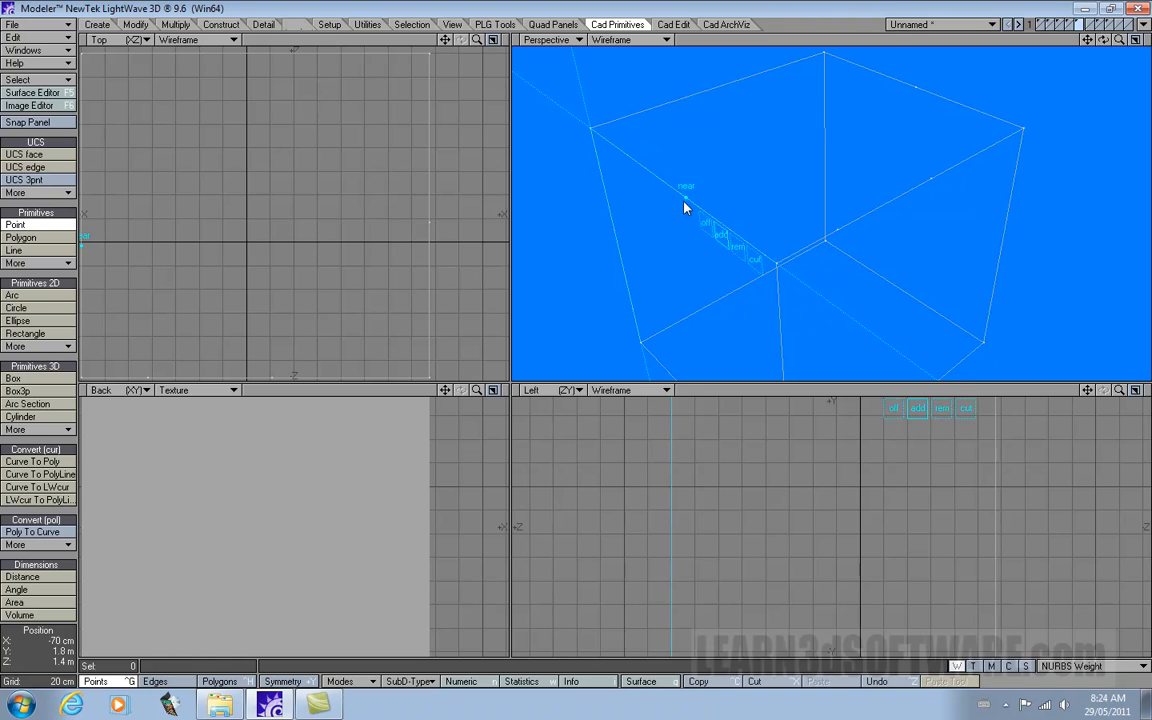
pyautogui.click(733, 101)
pyautogui.moveTo(1104, 40)
pyautogui.mouseDown()
pyautogui.moveTo(1035, 32)
pyautogui.moveTo(1035, 22)
pyautogui.moveTo(1104, 41)
pyautogui.mouseUp()
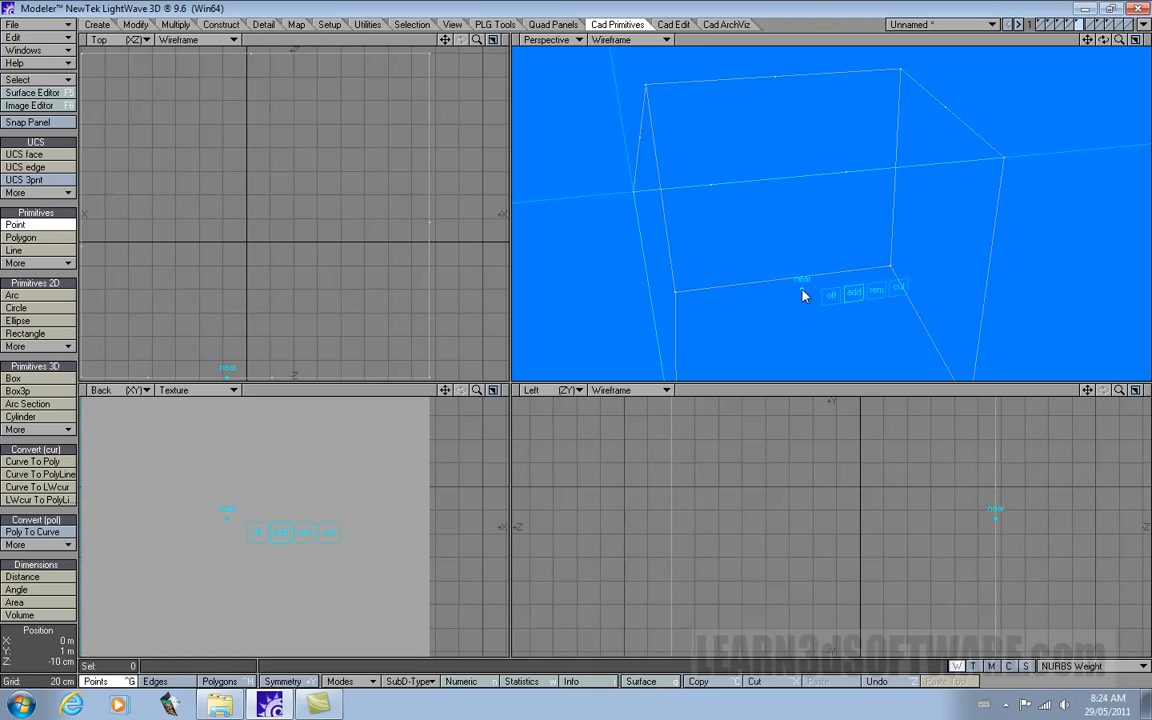
pyautogui.moveTo(1104, 41)
pyautogui.mouseDown()
pyautogui.moveTo(1040, 40)
pyautogui.moveTo(1080, 58)
pyautogui.moveTo(1092, 36)
pyautogui.moveTo(1104, 46)
pyautogui.moveTo(1078, 14)
pyautogui.moveTo(1087, 48)
pyautogui.mouseUp()
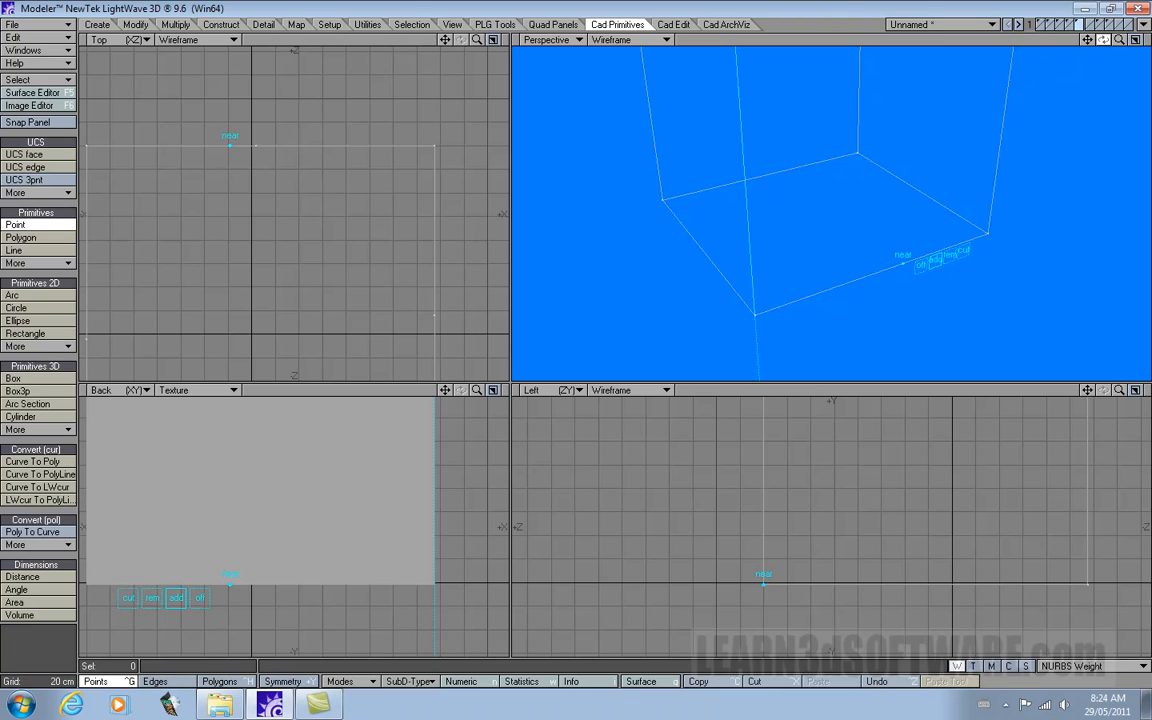
pyautogui.moveTo(1103, 40); pyautogui.dragTo(986, 31)
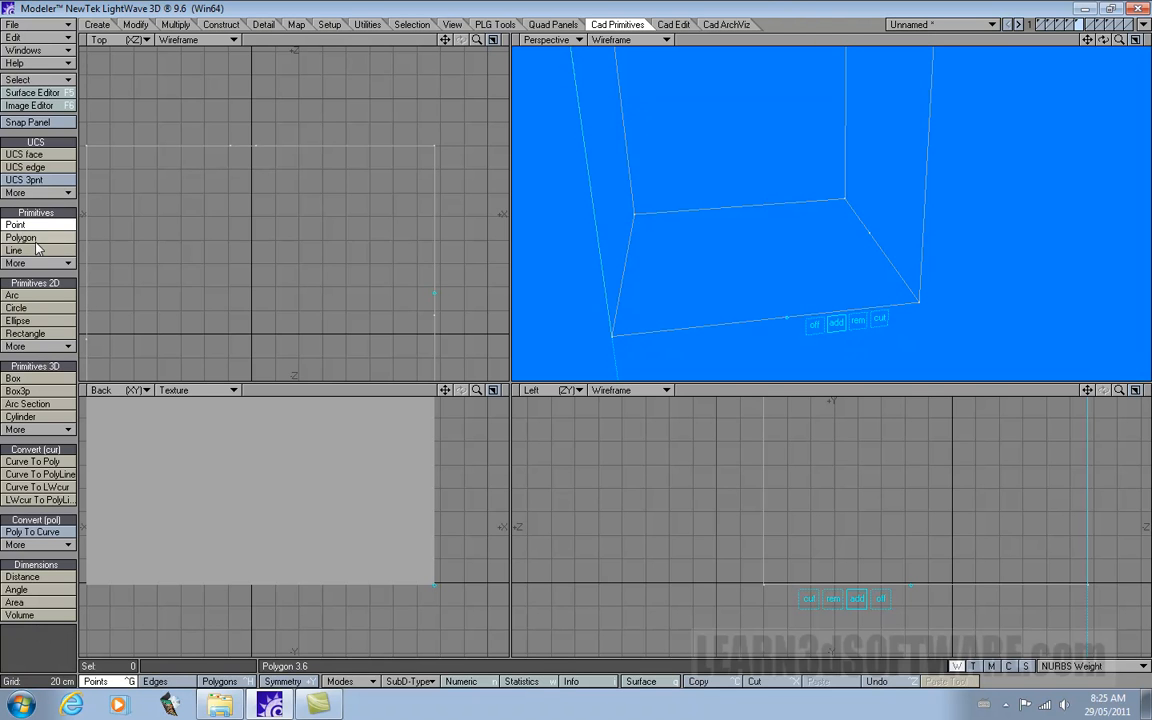
pyautogui.press('space')
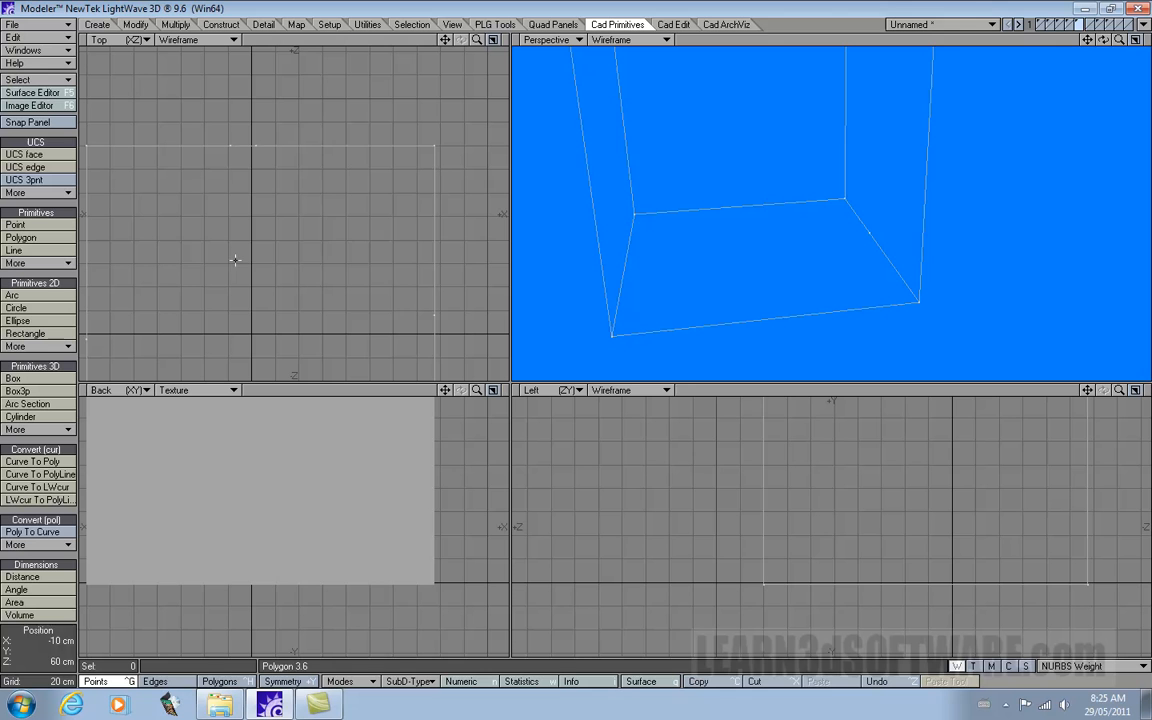
# - Enlarge the Perspective viewport and try to remove the point on an upper box edge with the Point tool's rem option
pyautogui.click(30, 227)
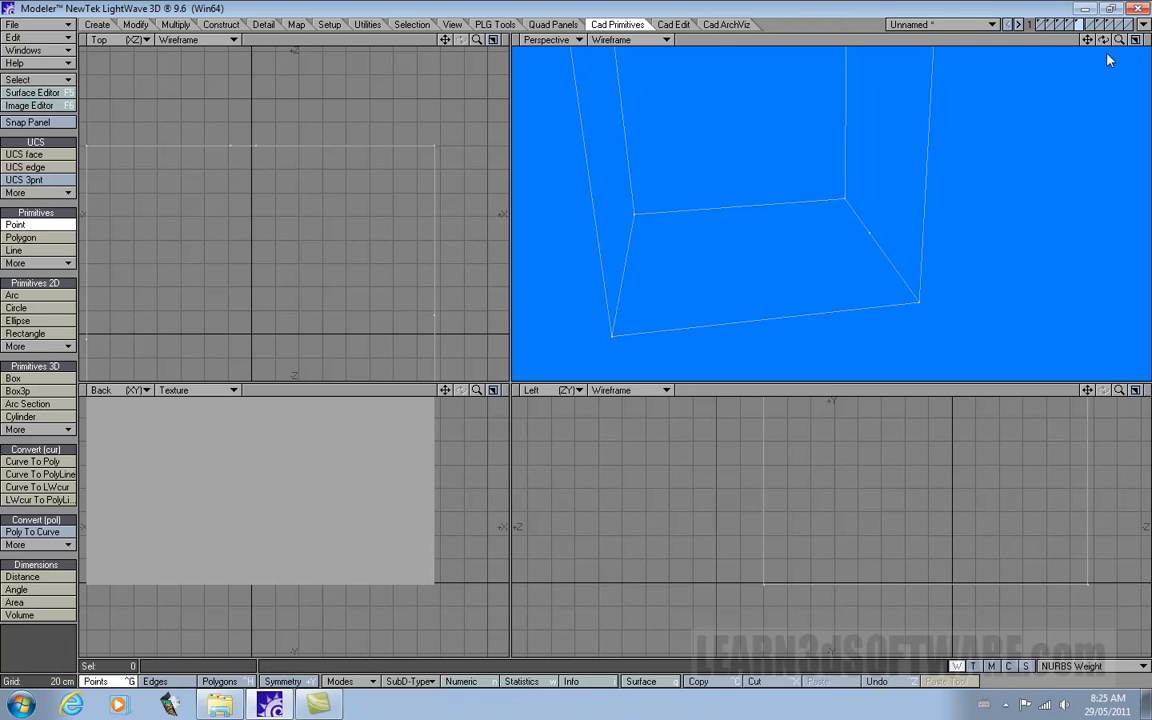
pyautogui.moveTo(1104, 40); pyautogui.dragTo(1105, 92)
pyautogui.click(1134, 40)
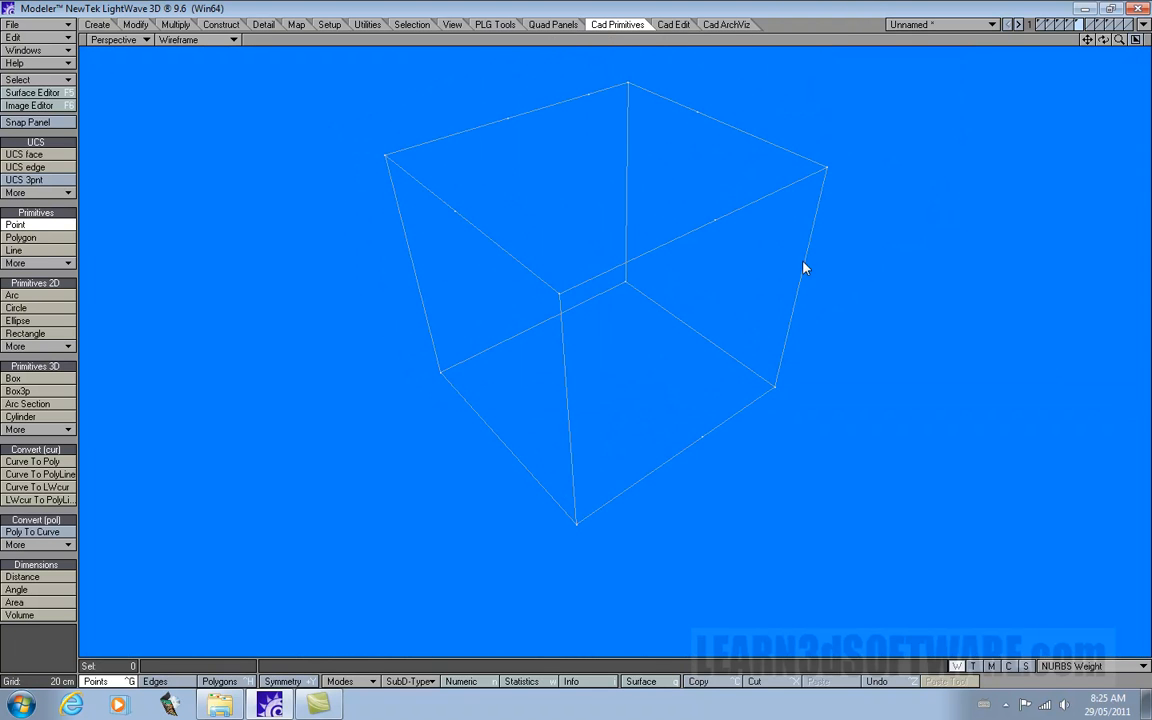
pyautogui.click(725, 258)
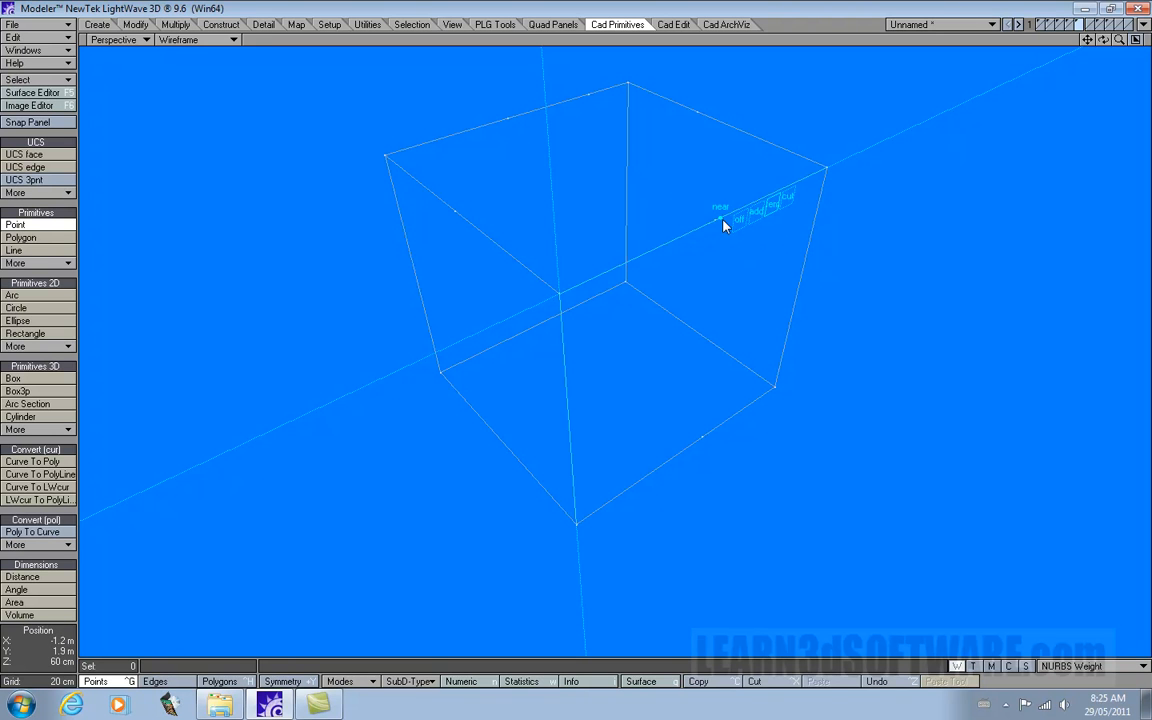
pyautogui.moveTo(1103, 40); pyautogui.dragTo(1148, 41)
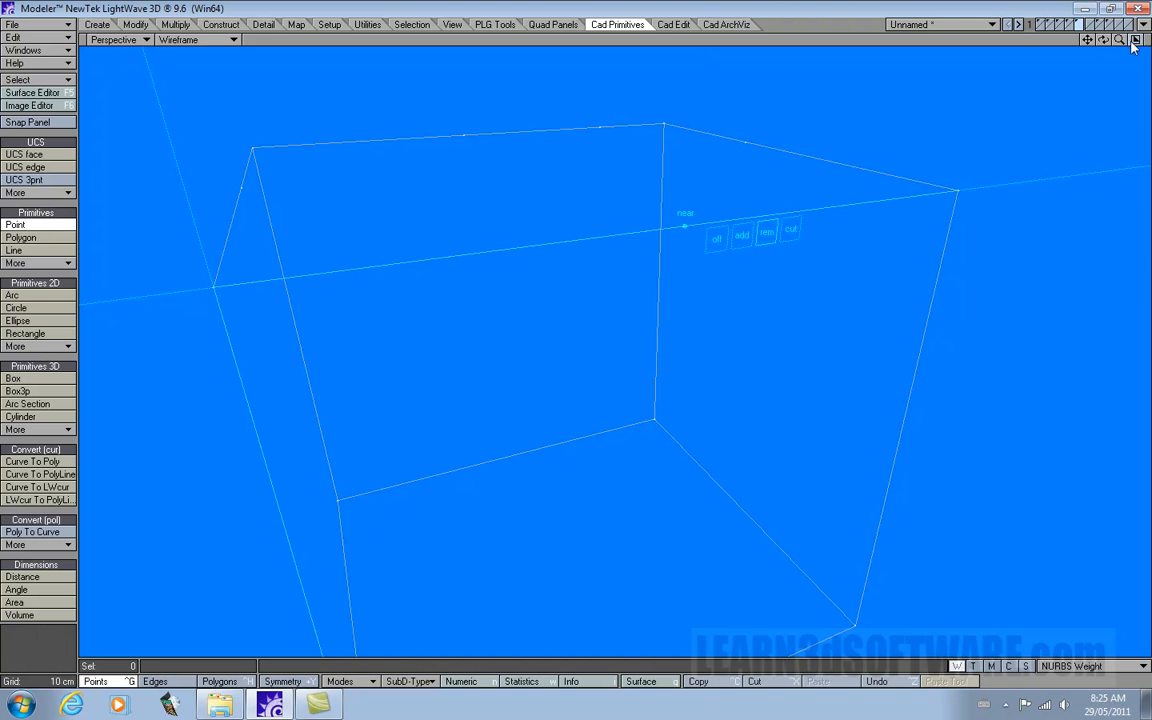
pyautogui.moveTo(1119, 39)
pyautogui.mouseDown()
pyautogui.moveTo(1133, 39)
pyautogui.moveTo(1087, 40)
pyautogui.moveTo(1106, 50)
pyautogui.moveTo(1108, 40)
pyautogui.mouseUp()
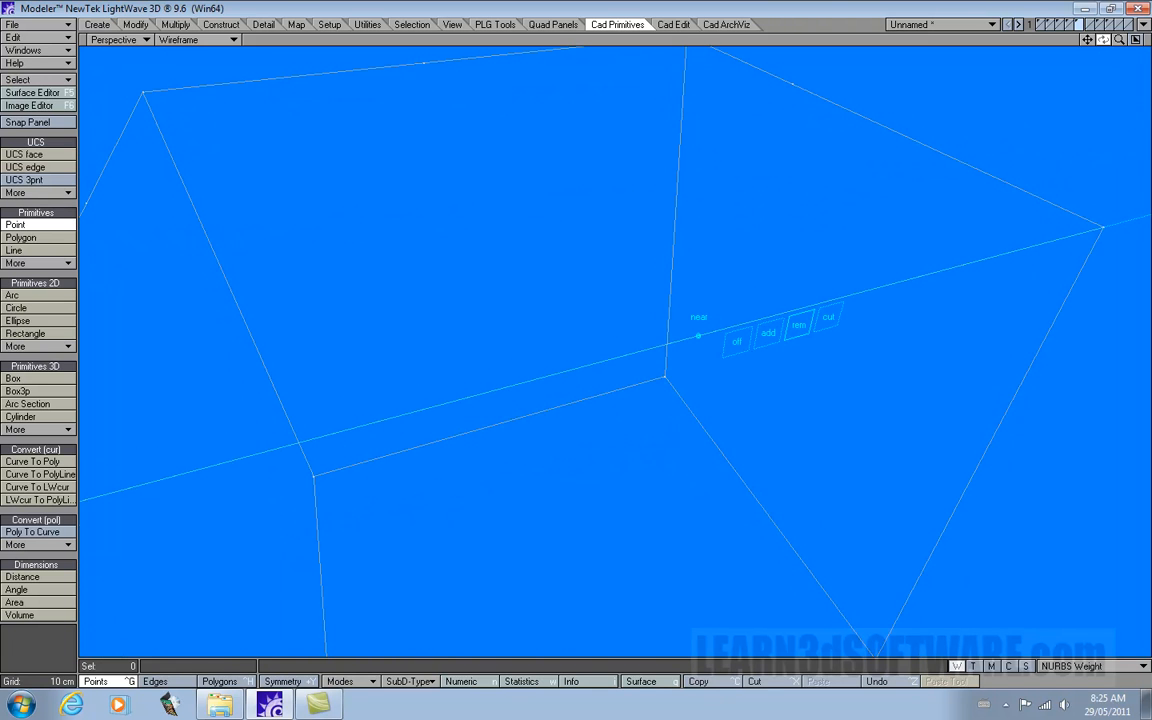
# - Check the active snap settings and place a near-snapped point on the box's upper edge with the add option
pyautogui.click(45, 122)
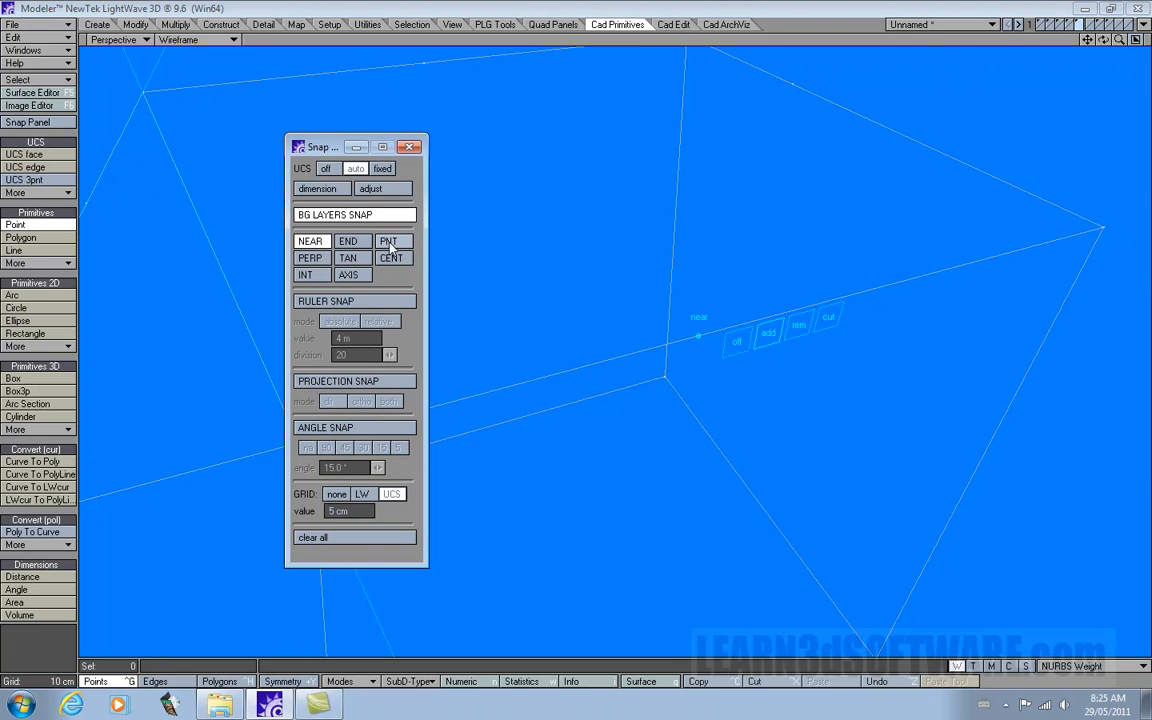
pyautogui.click(412, 147)
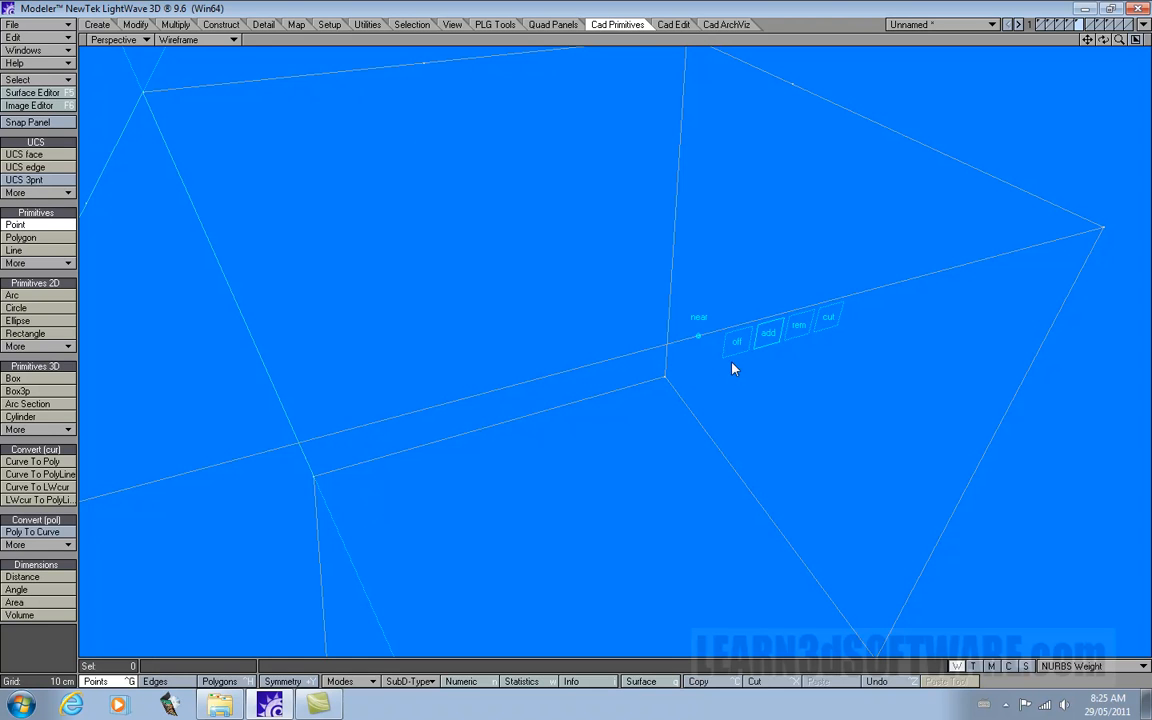
pyautogui.click(700, 342)
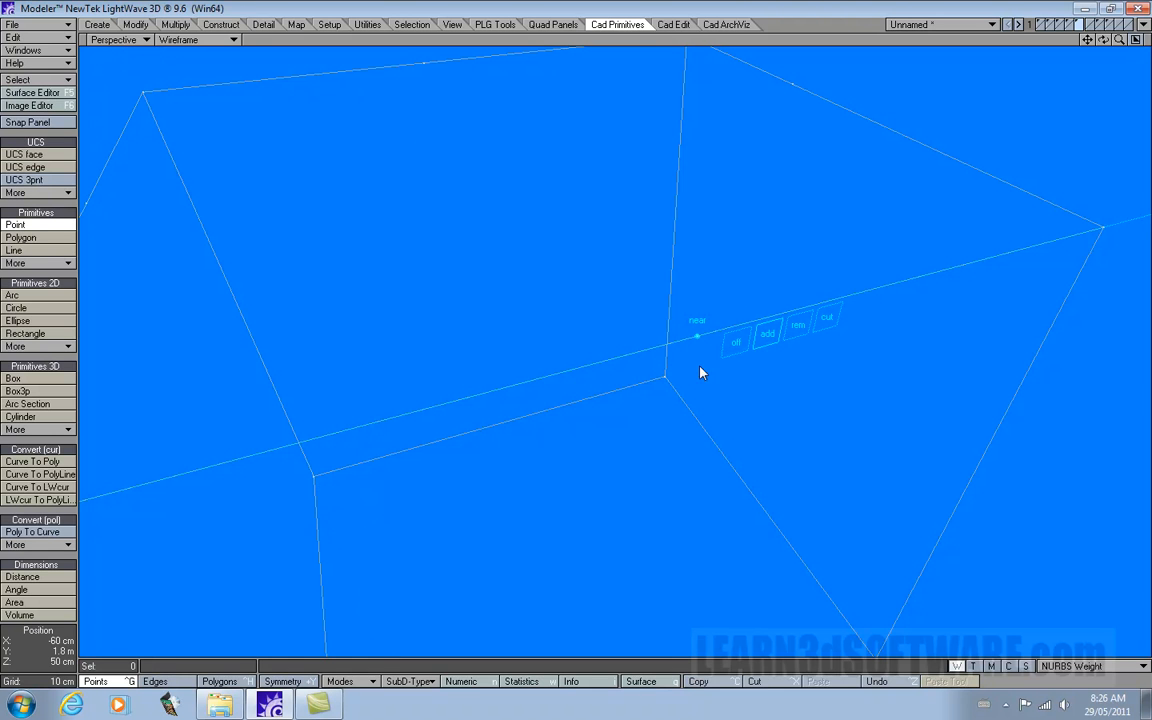
pyautogui.scroll(2, 700, 373)
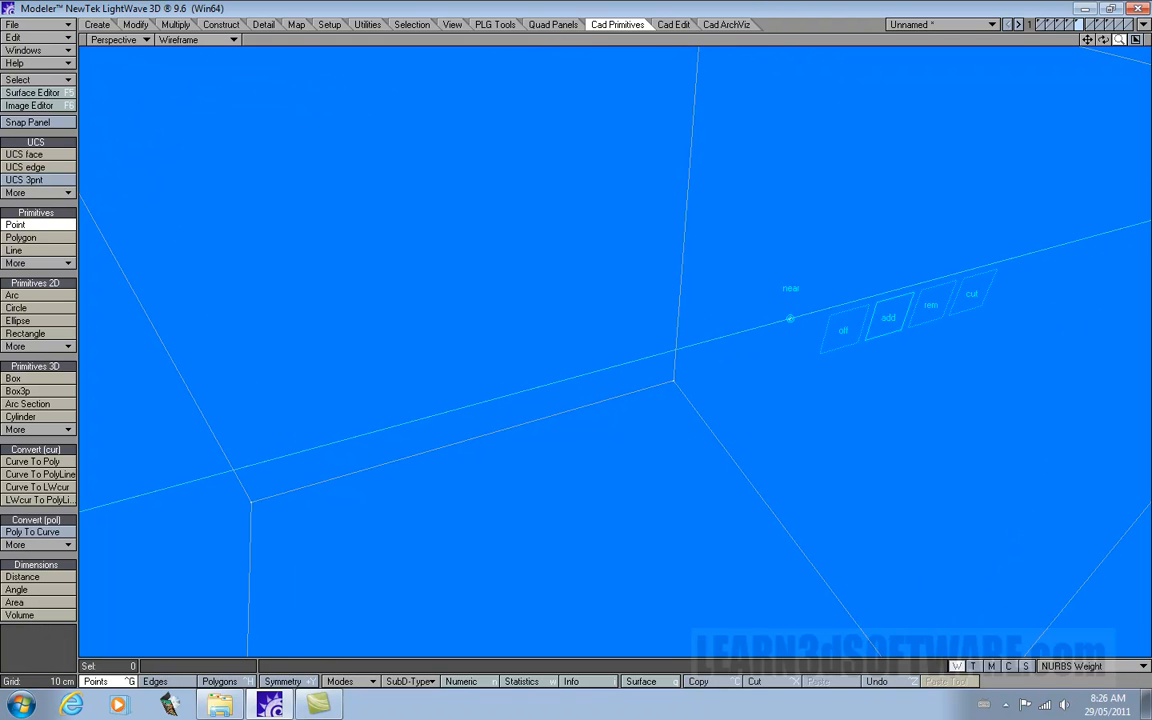
pyautogui.click(801, 354)
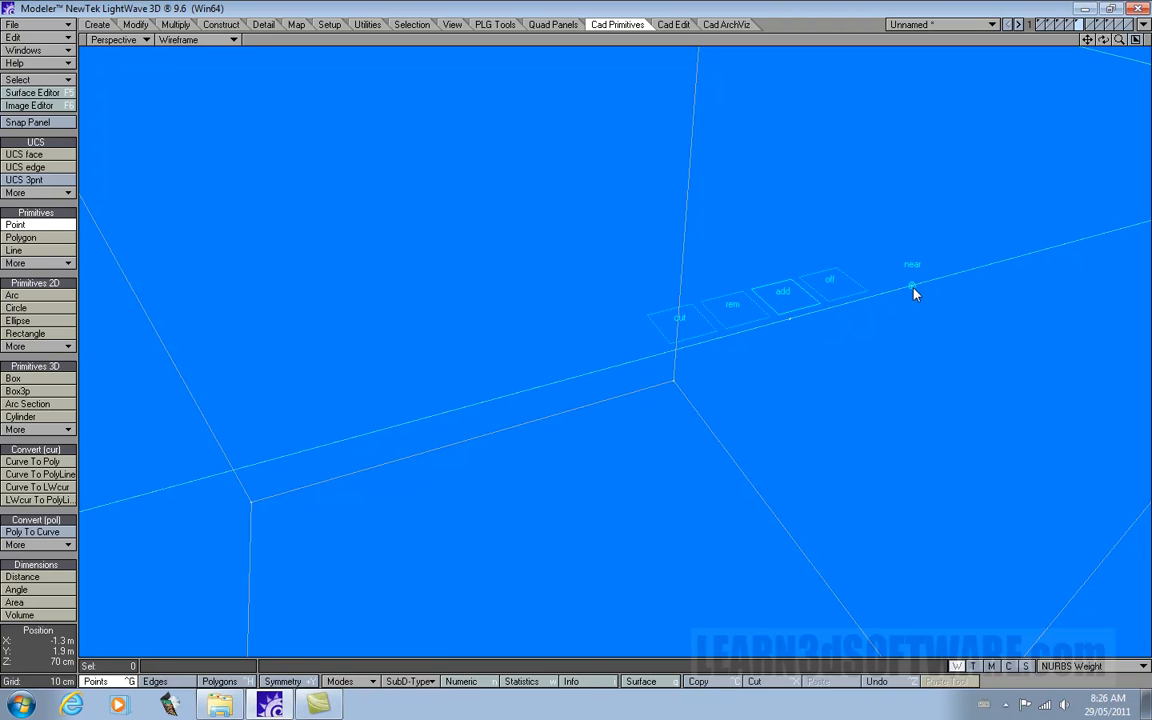
# - Enable the PNT snap alongside NEAR and try to remove the existing edge point with the rem option
pyautogui.click(28, 122)
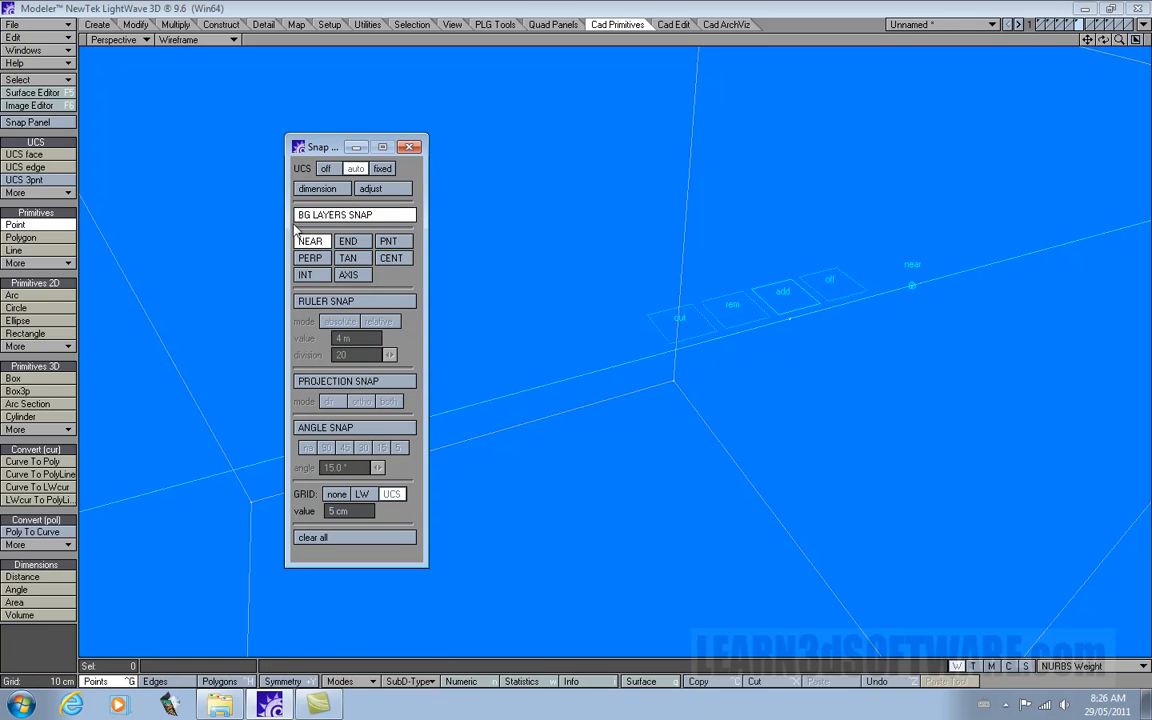
pyautogui.click(913, 288)
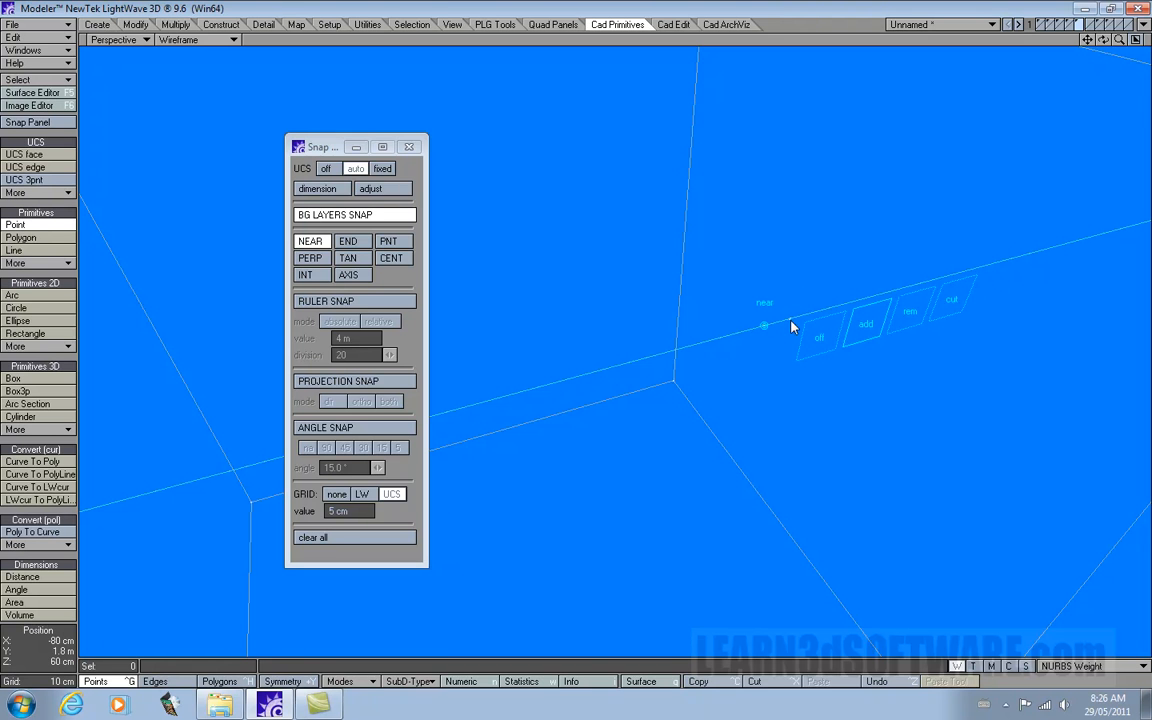
pyautogui.click(390, 242)
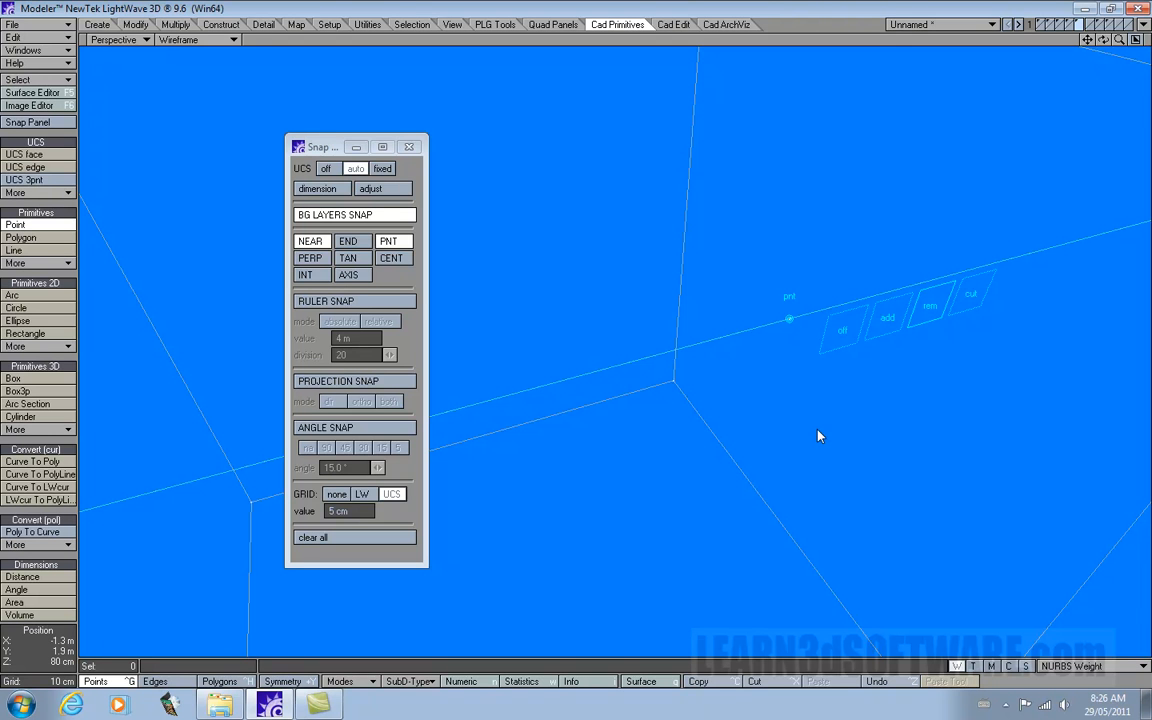
pyautogui.press('space')
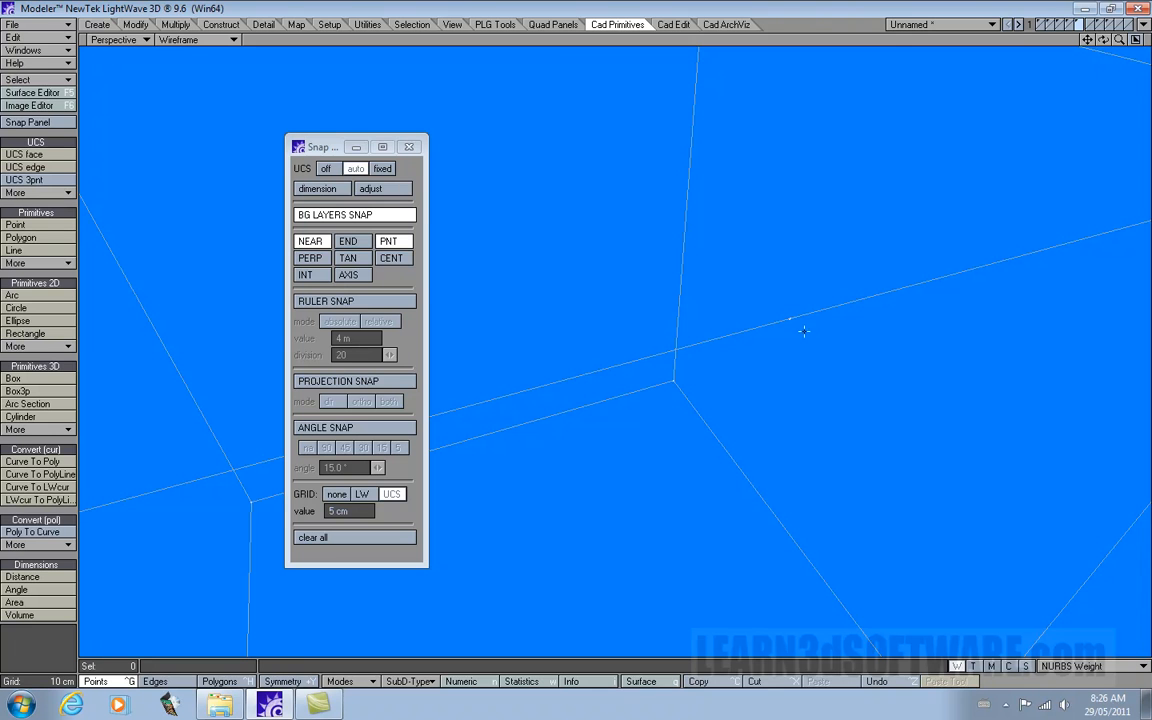
# - Remove the point on the box's upper edge with the Point tool's rem option and PNT snap, clearing any leftover point there
pyautogui.moveTo(1119, 41)
pyautogui.mouseDown()
pyautogui.moveTo(1135, 41)
pyautogui.moveTo(1112, 41)
pyautogui.mouseUp()
pyautogui.moveTo(813, 254)
pyautogui.mouseDown(button='right')
pyautogui.moveTo(825, 311)
pyautogui.moveTo(759, 357)
pyautogui.moveTo(757, 341)
pyautogui.mouseUp(button='right')
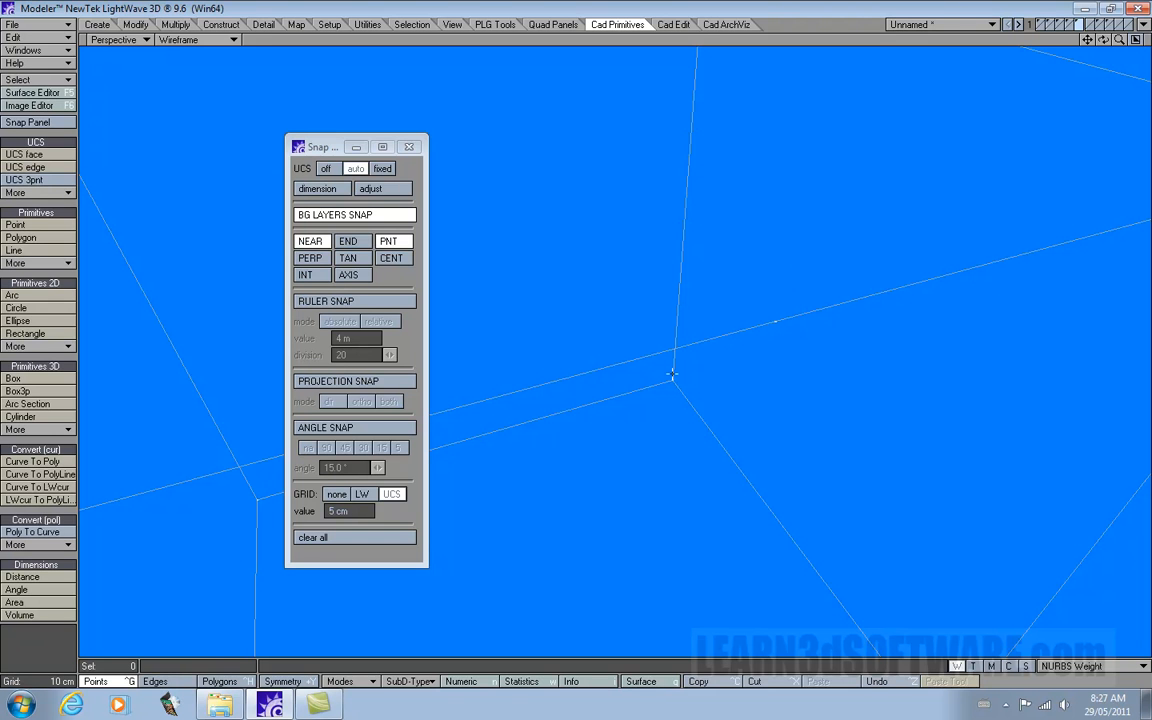
pyautogui.click(18, 224)
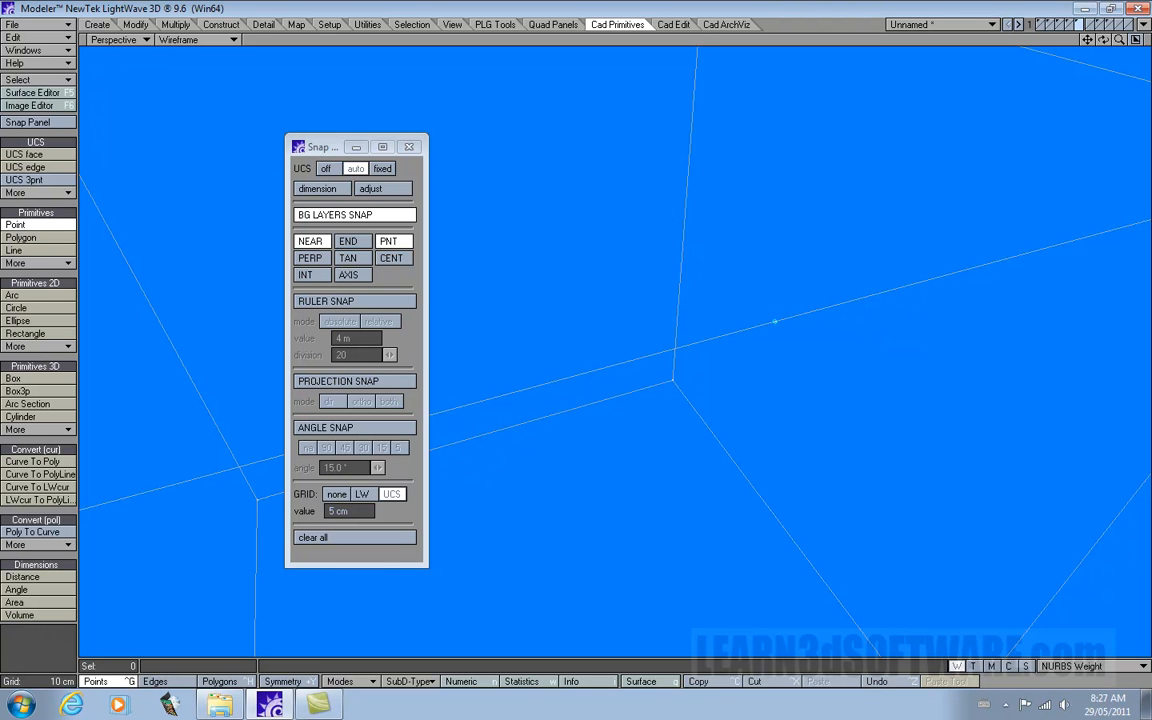
pyautogui.moveTo(1103, 39); pyautogui.dragTo(1129, 39)
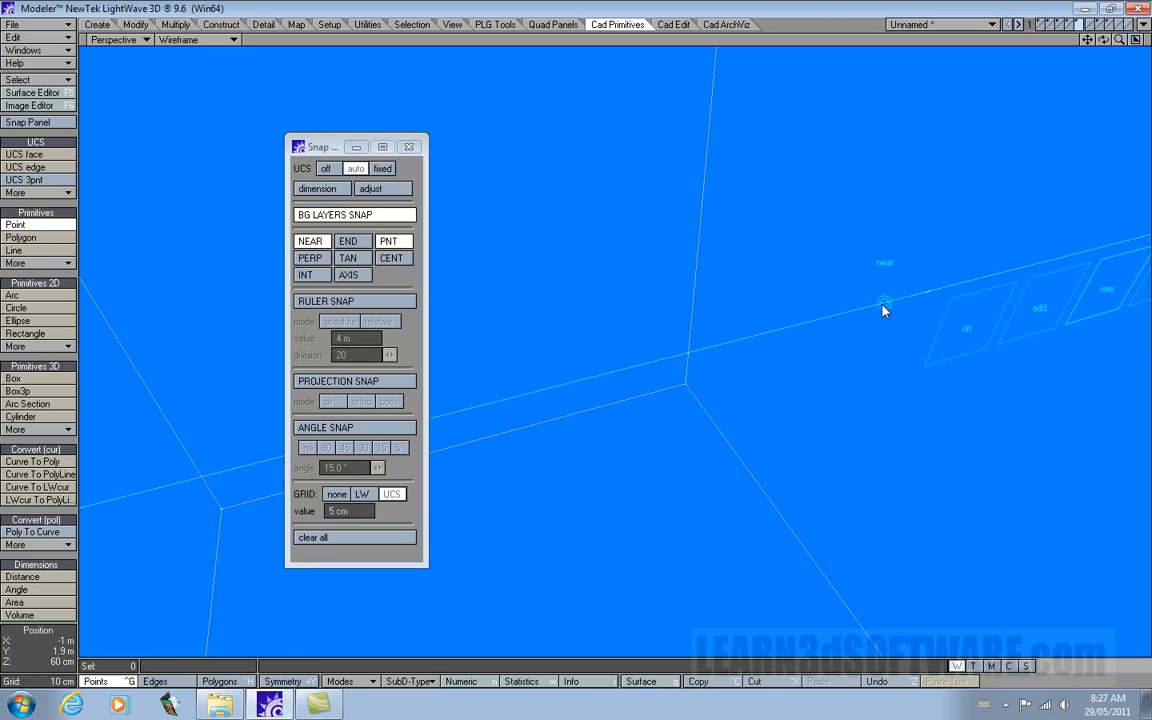
pyautogui.moveTo(1087, 39)
pyautogui.mouseDown()
pyautogui.moveTo(1075, 43)
pyautogui.moveTo(1131, 40)
pyautogui.moveTo(1090, 40)
pyautogui.mouseUp()
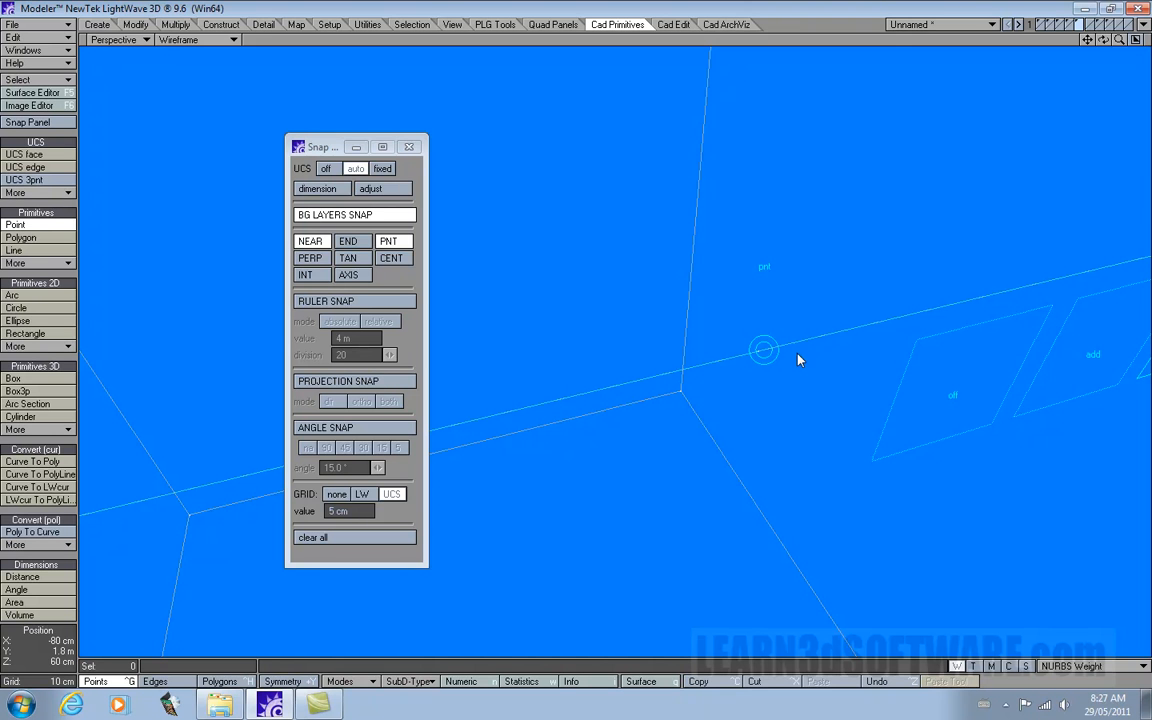
pyautogui.press('space')
pyautogui.moveTo(773, 308)
pyautogui.mouseDown(button='right')
pyautogui.moveTo(745, 323)
pyautogui.moveTo(765, 305)
pyautogui.mouseUp(button='right')
pyautogui.press('/')
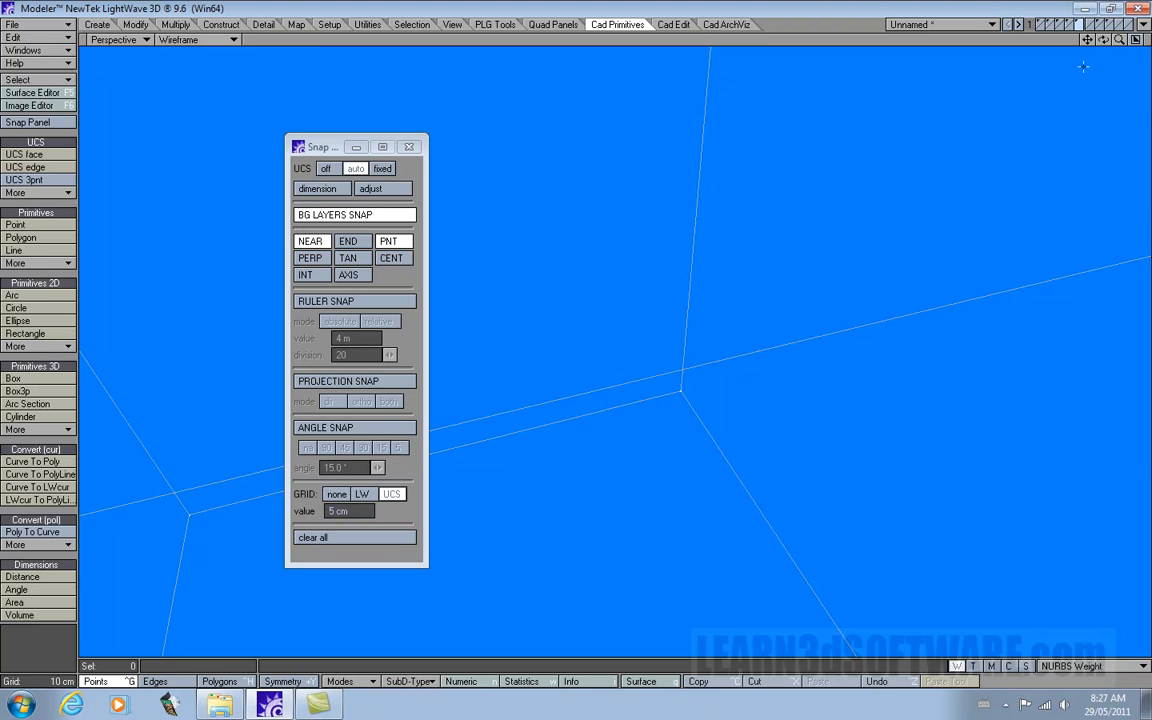
# - Remove the point on the box's front upper edge with the rem option and finish the Point tool
pyautogui.moveTo(1103, 40)
pyautogui.mouseDown()
pyautogui.moveTo(1005, 42)
pyautogui.moveTo(1105, 42)
pyautogui.mouseUp()
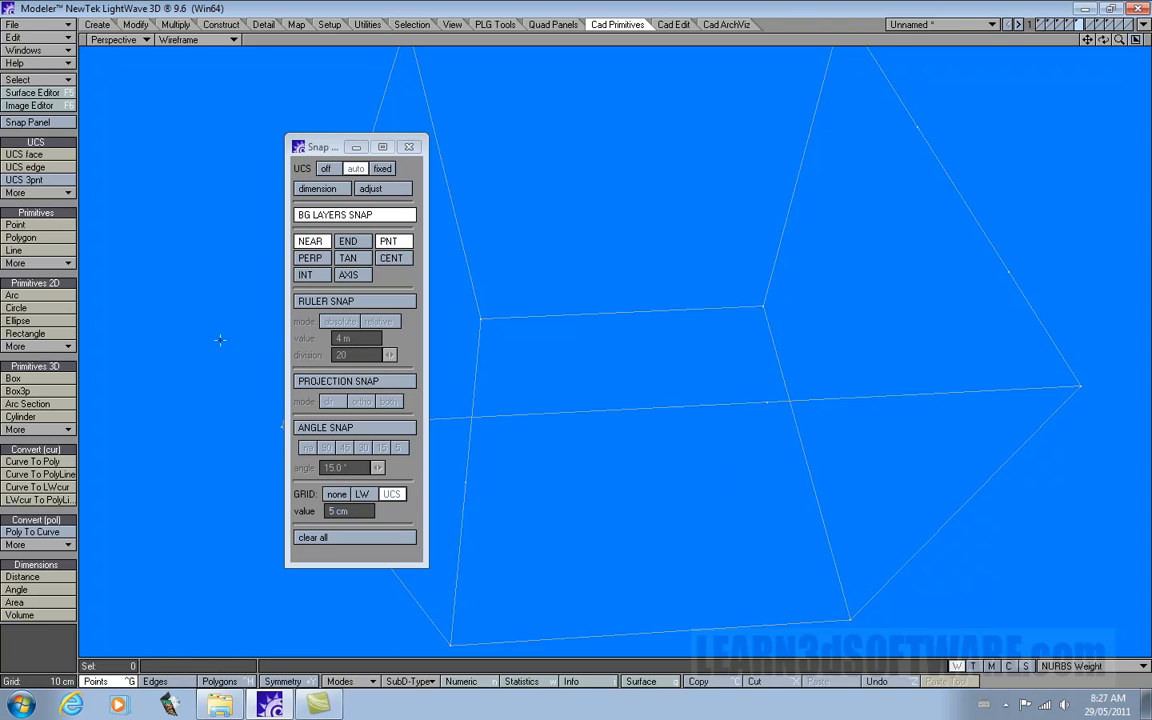
pyautogui.click(35, 224)
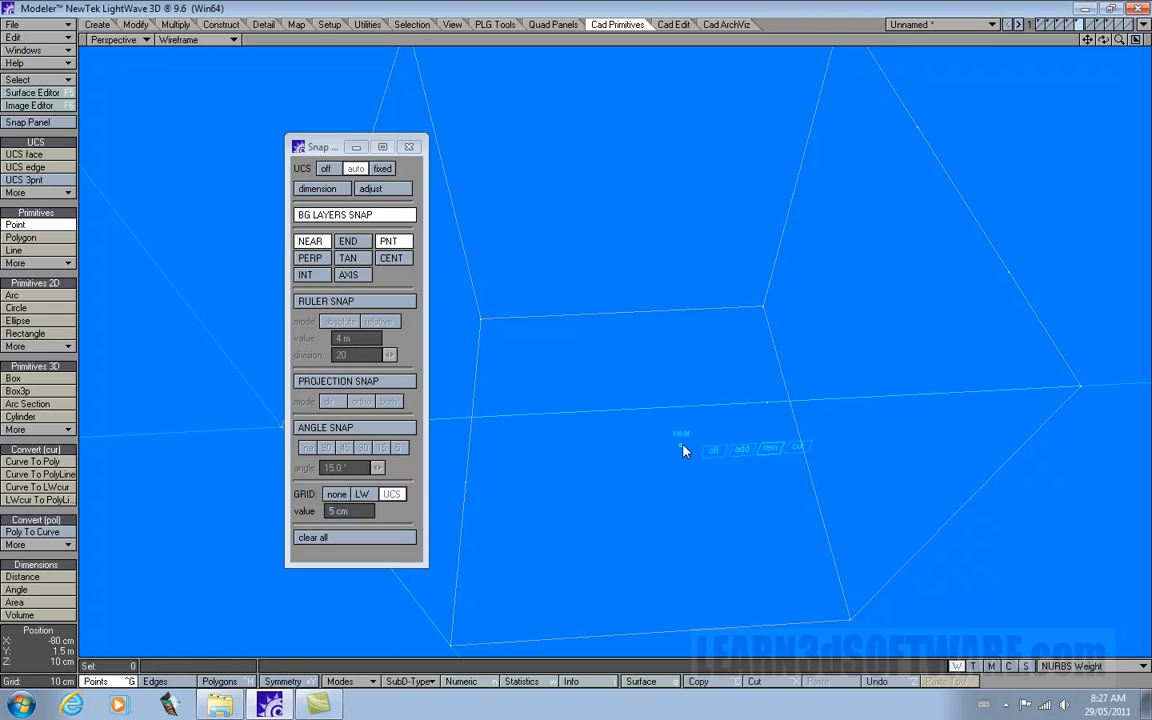
pyautogui.click(767, 419)
pyautogui.press('Escape')
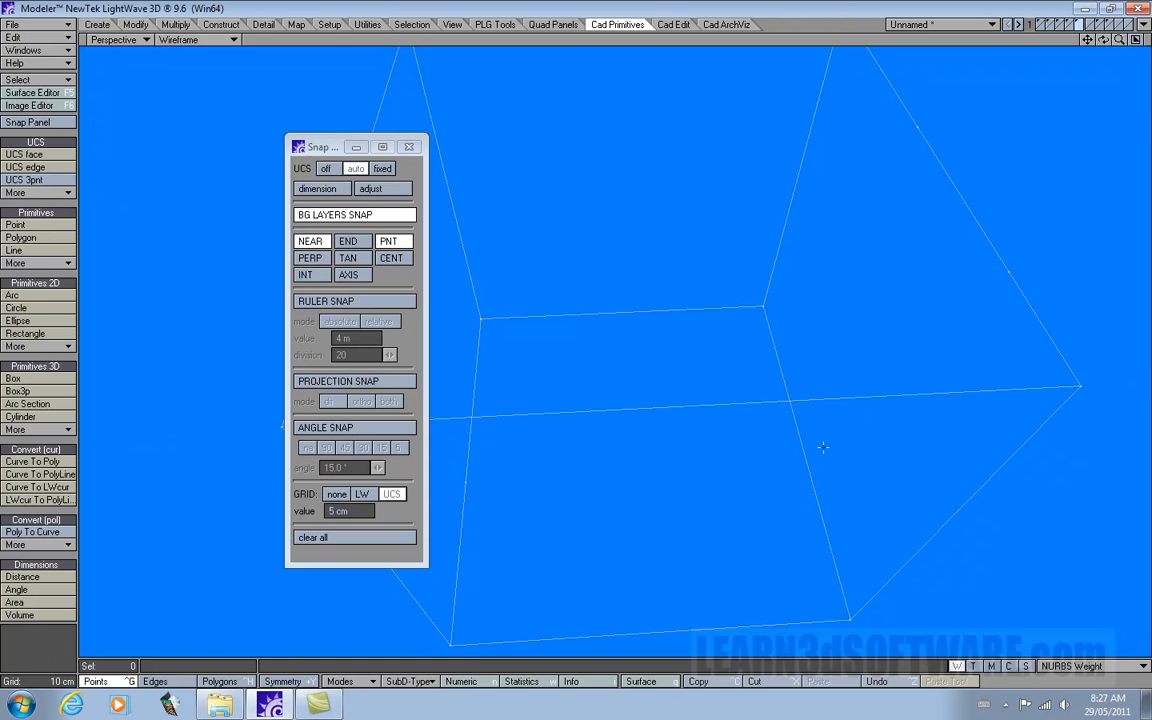
# - Remove one of the two points on the adjoining upper edge with the rem option and PNT snap, then finish the tool
pyautogui.moveTo(1104, 40); pyautogui.dragTo(1085, 40)
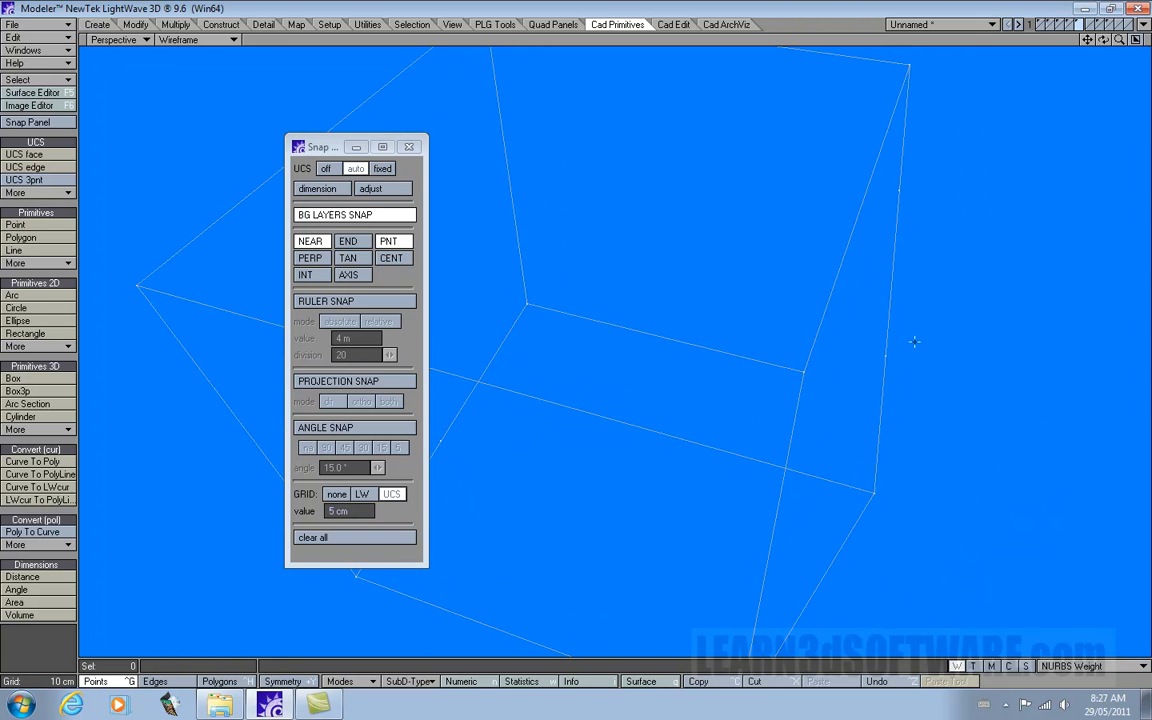
pyautogui.click(20, 224)
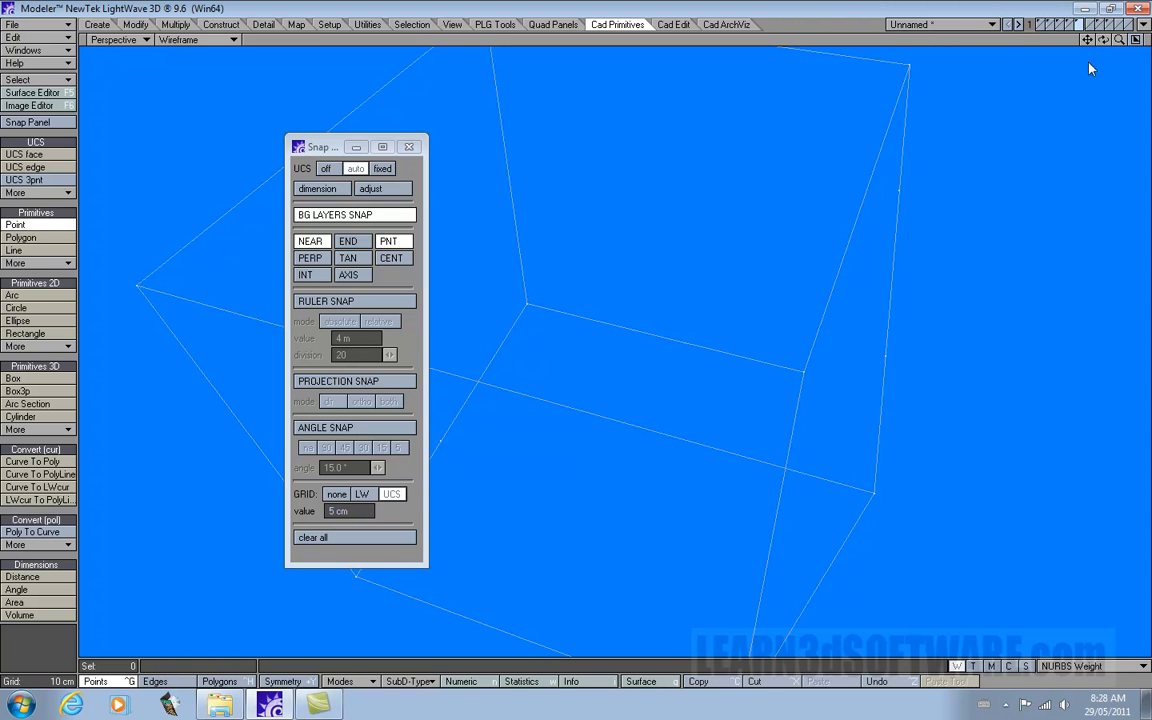
pyautogui.moveTo(1103, 40); pyautogui.dragTo(1099, 40)
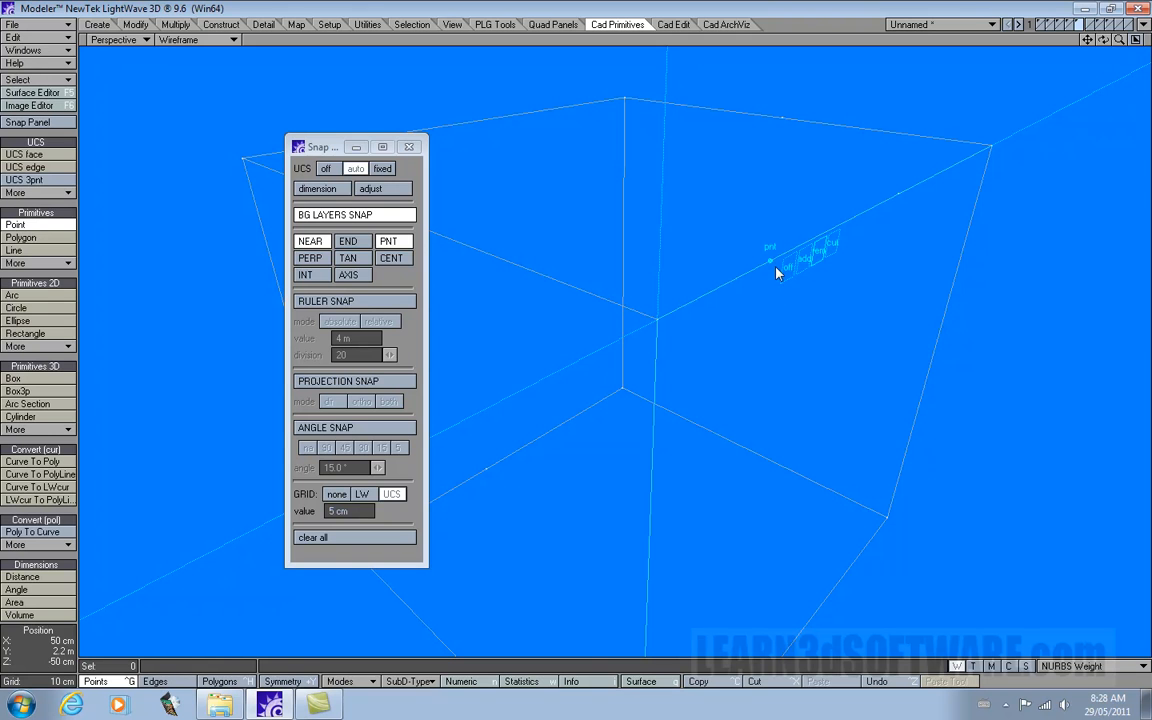
pyautogui.press('space')
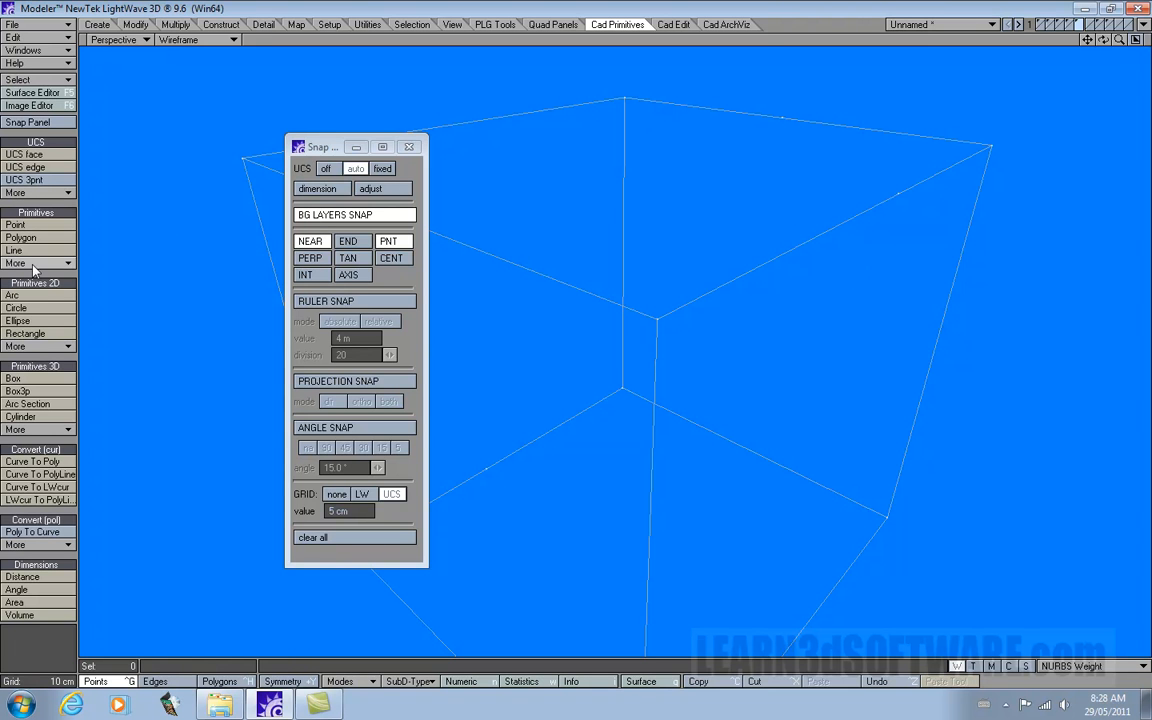
# - Remove the remaining added points from the box's upper edges with the Point tool's rem option
pyautogui.click(30, 225)
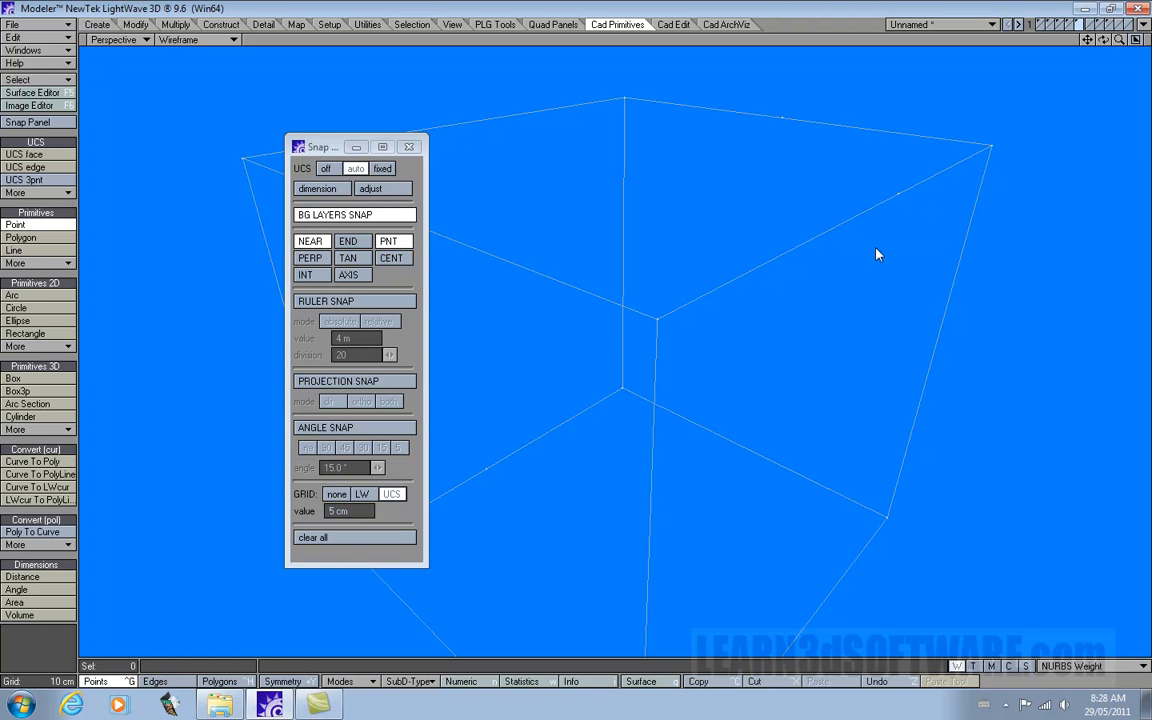
pyautogui.moveTo(1103, 39); pyautogui.dragTo(1103, 46)
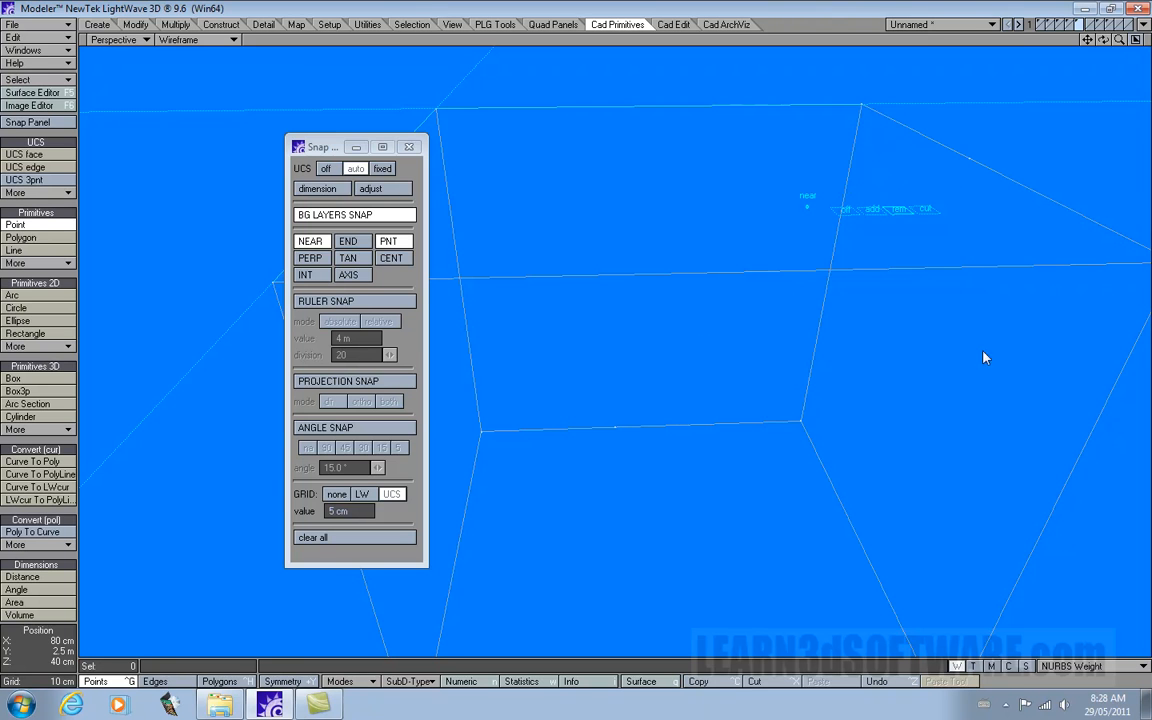
pyautogui.moveTo(1103, 40); pyautogui.dragTo(963, 336)
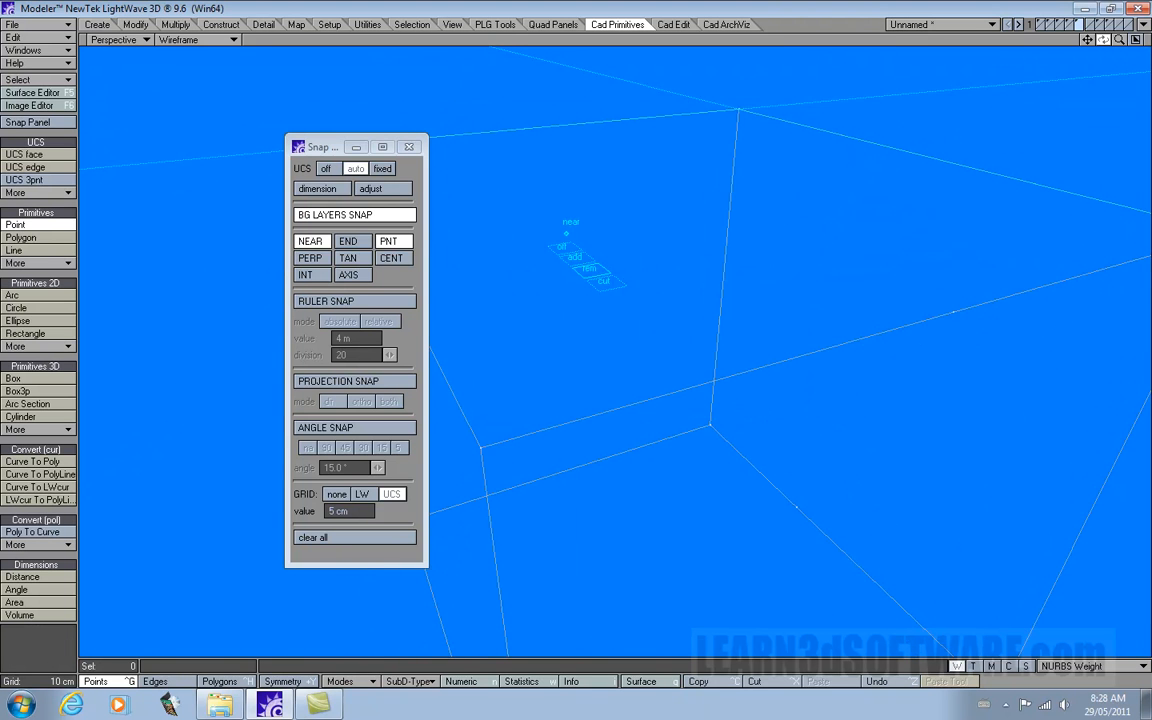
pyautogui.click(960, 330)
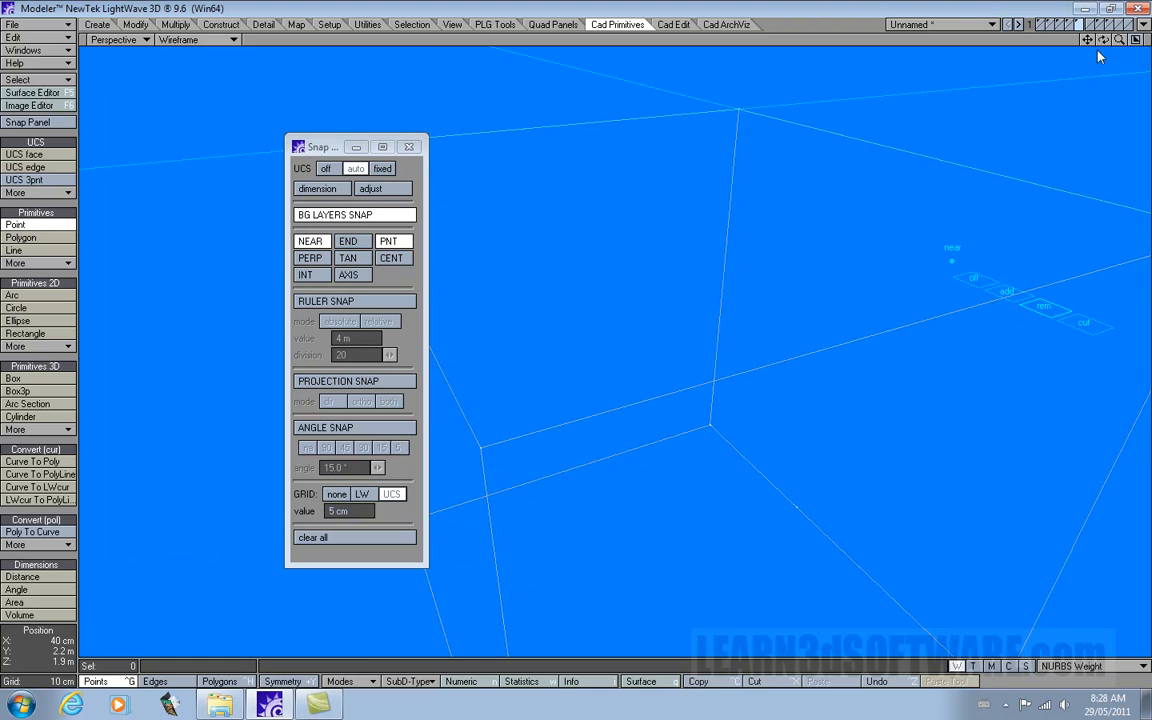
# - Remove the point on the box's lower edge, applying the rem option with PNT snap and deleting the leftover point
pyautogui.moveTo(1103, 40); pyautogui.dragTo(988, 270)
pyautogui.moveTo(1087, 40); pyautogui.dragTo(1063, 2)
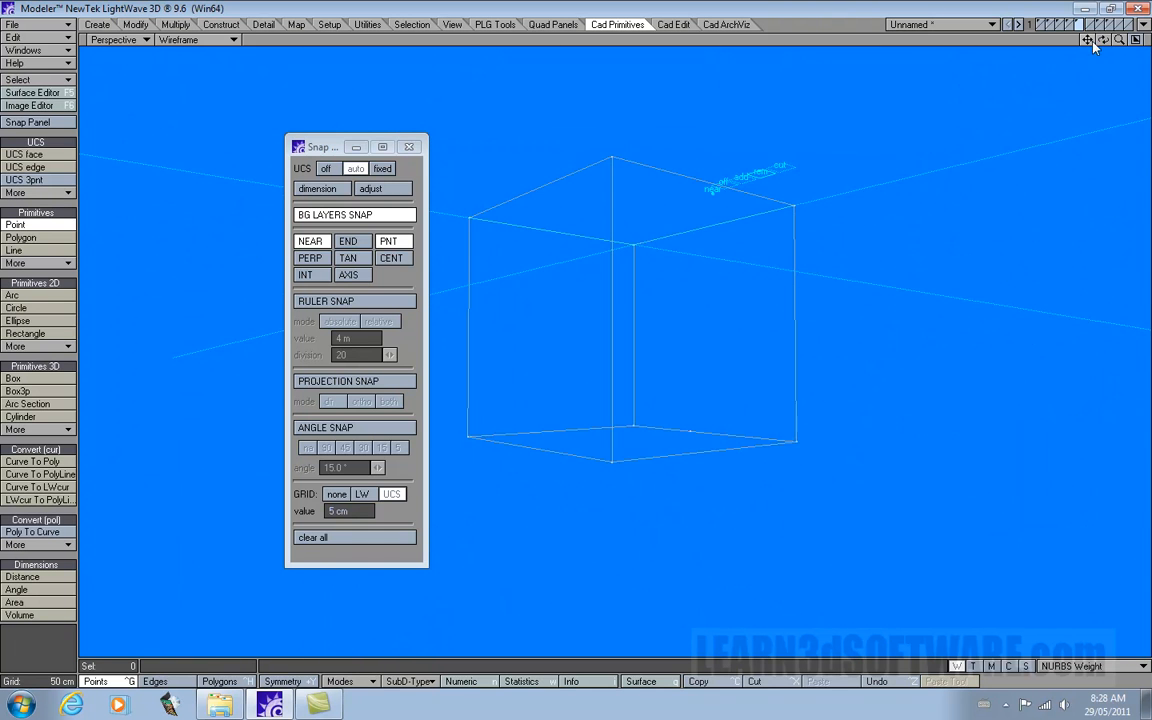
pyautogui.moveTo(1119, 40); pyautogui.dragTo(1099, 98)
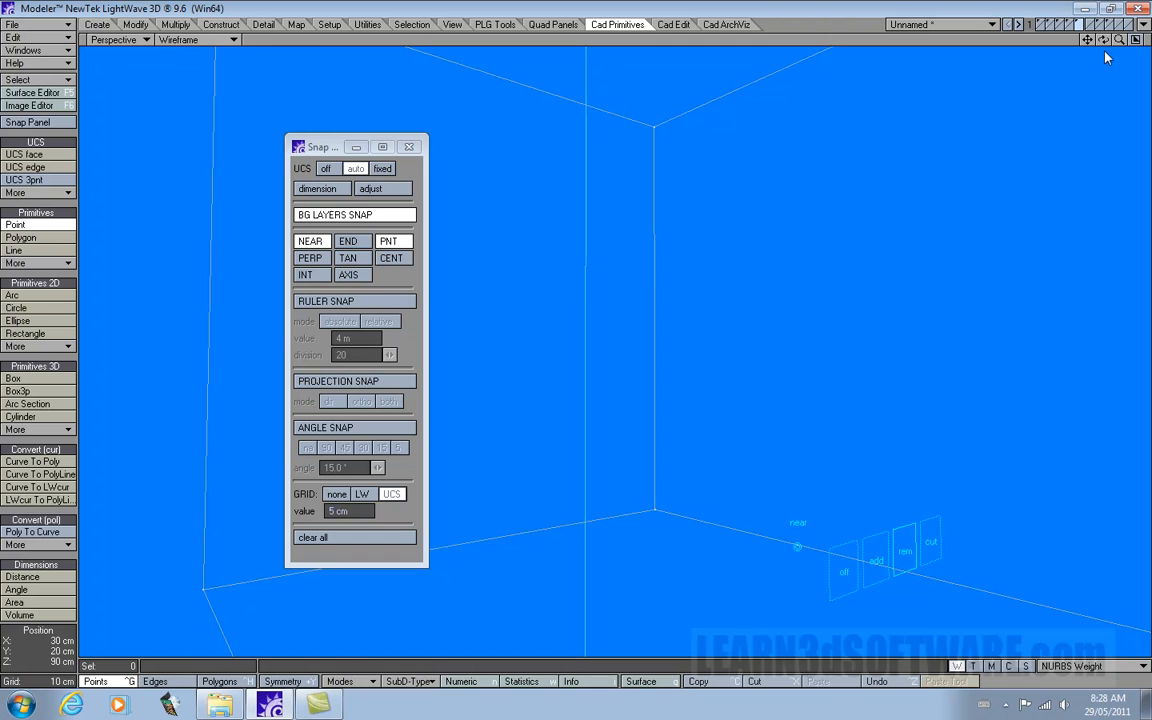
pyautogui.moveTo(1103, 40); pyautogui.dragTo(1079, 5)
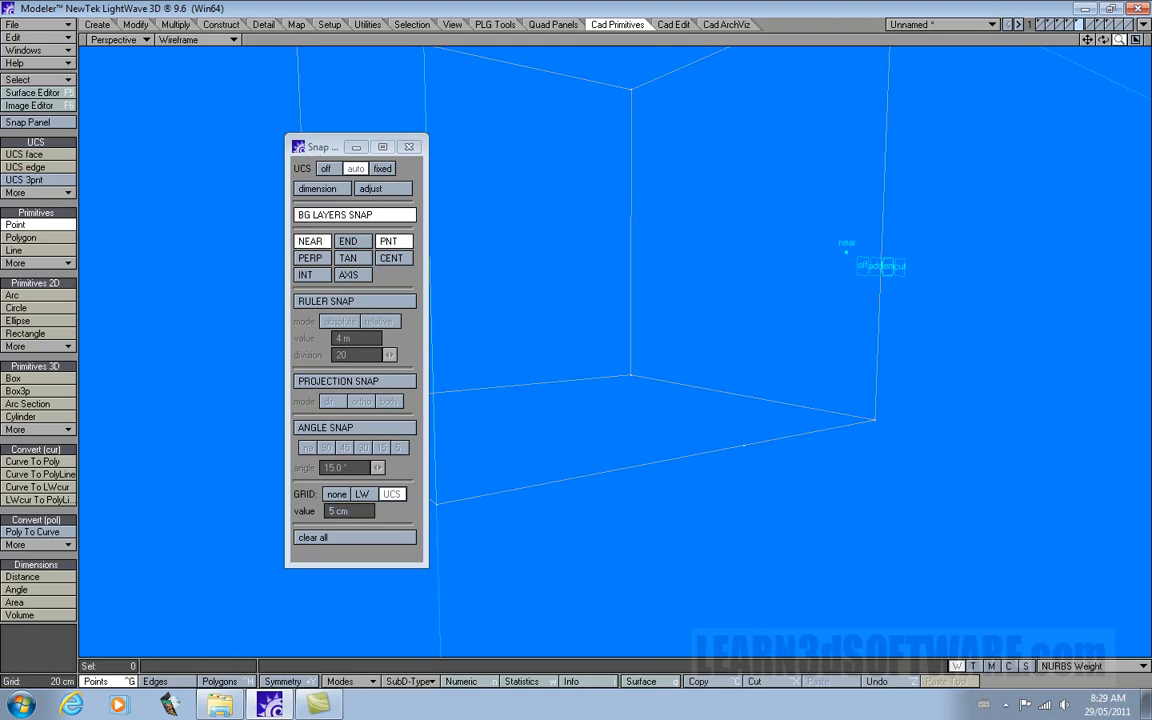
pyautogui.moveTo(1103, 40); pyautogui.dragTo(1109, 39)
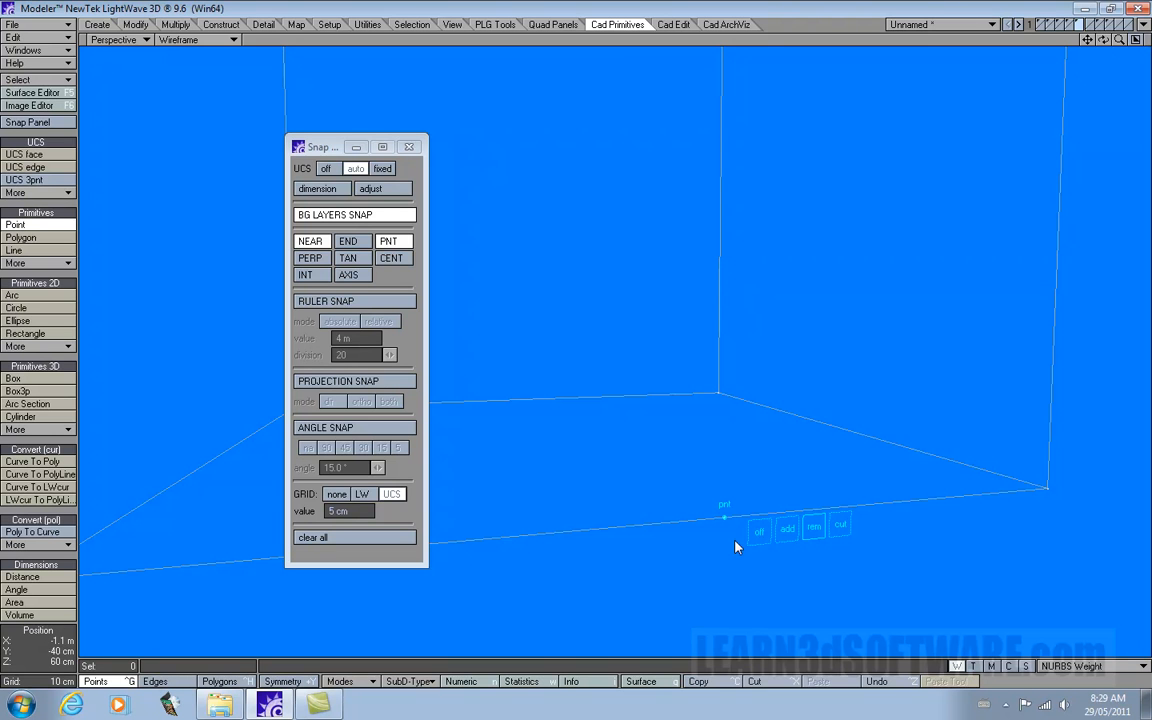
pyautogui.press('space')
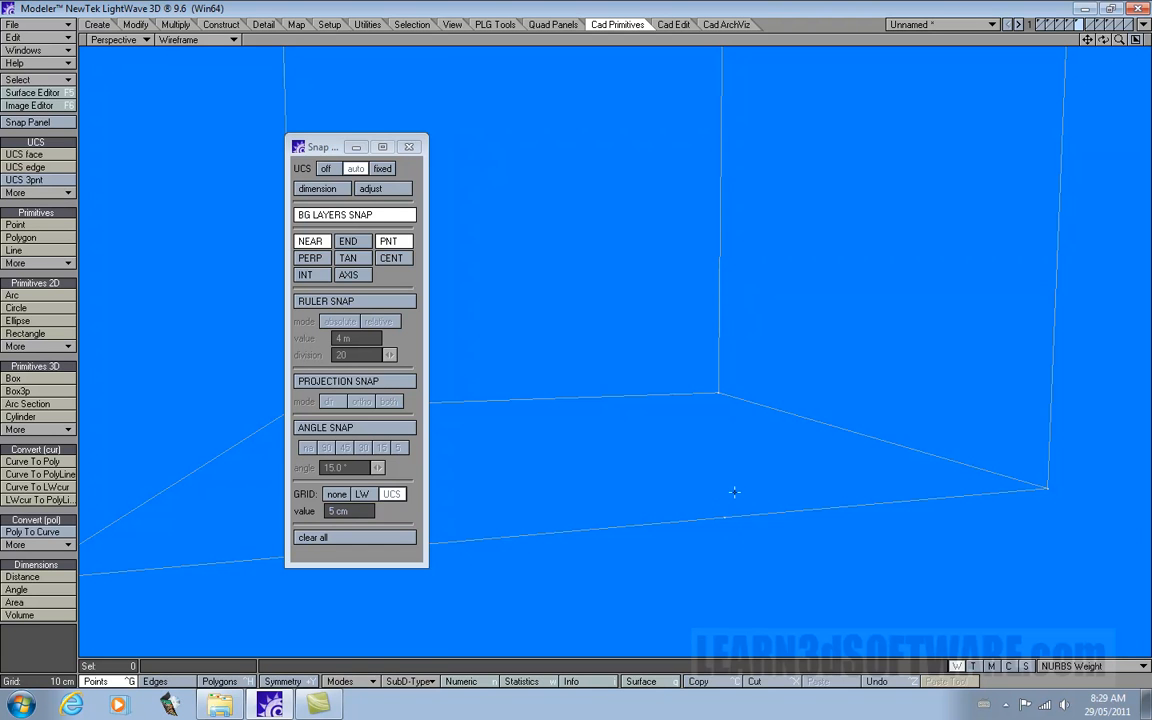
pyautogui.moveTo(725, 535)
pyautogui.mouseDown(button='right')
pyautogui.moveTo(758, 472)
pyautogui.moveTo(764, 488)
pyautogui.mouseUp(button='right')
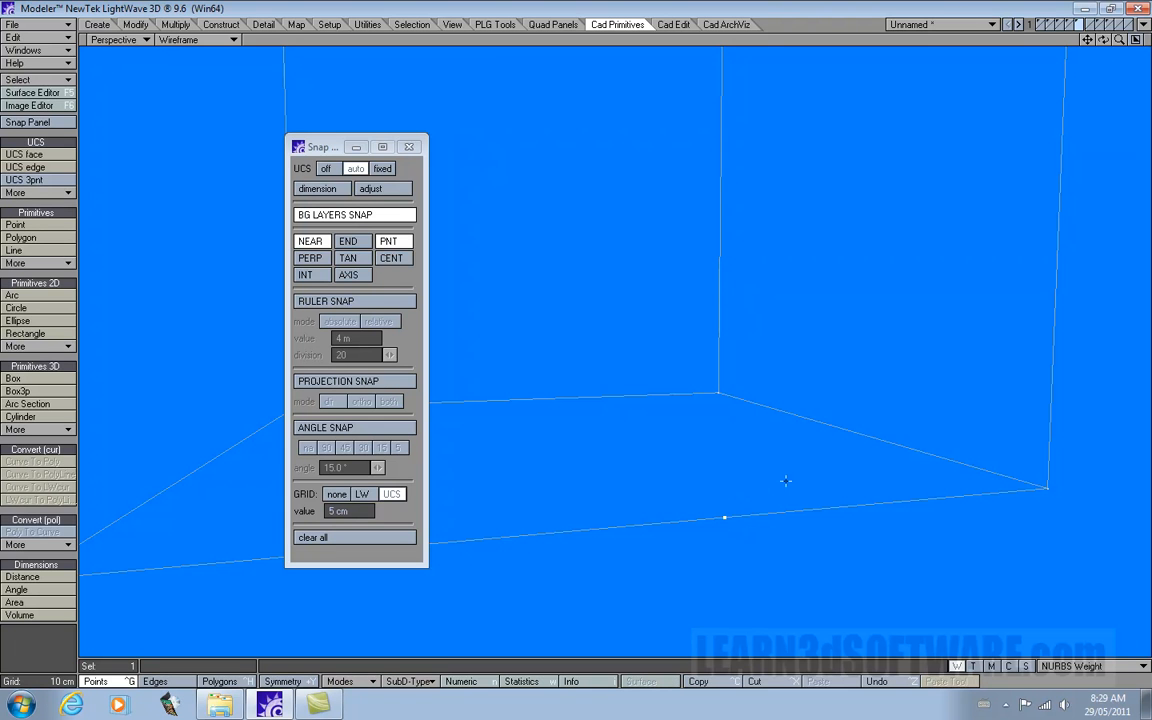
pyautogui.press('/')
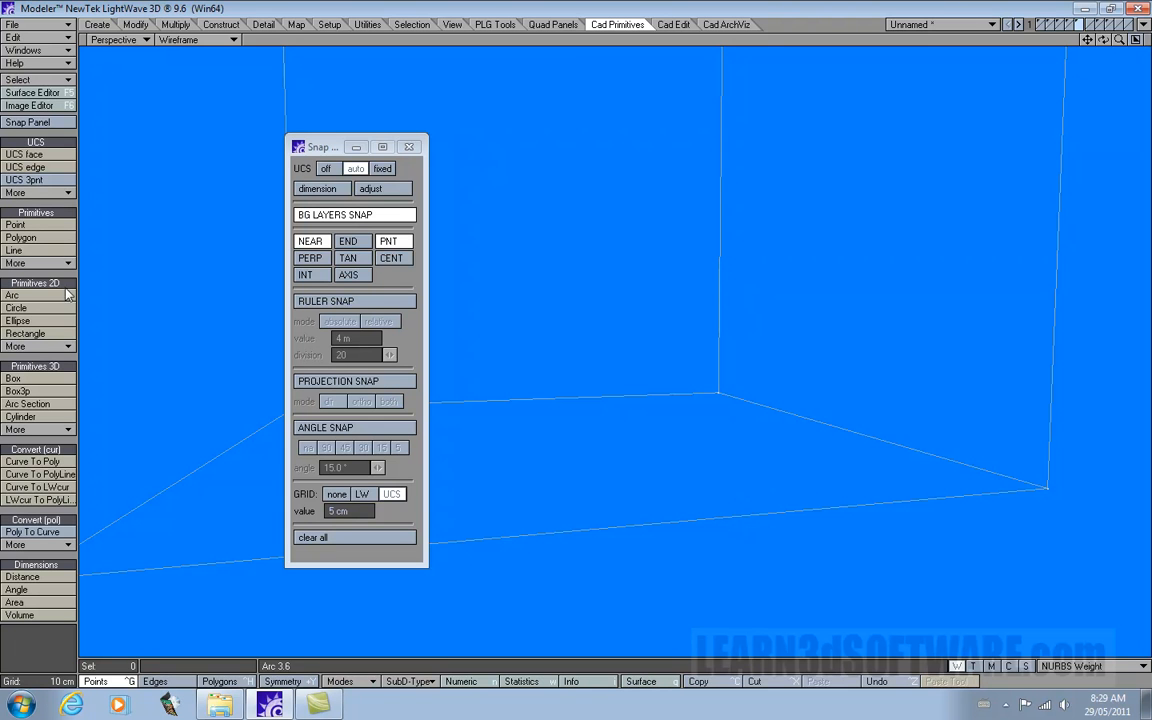
# - Try removing a lower corner point of the box with the Point tool's rem option and inspect the altered shape
pyautogui.click(38, 226)
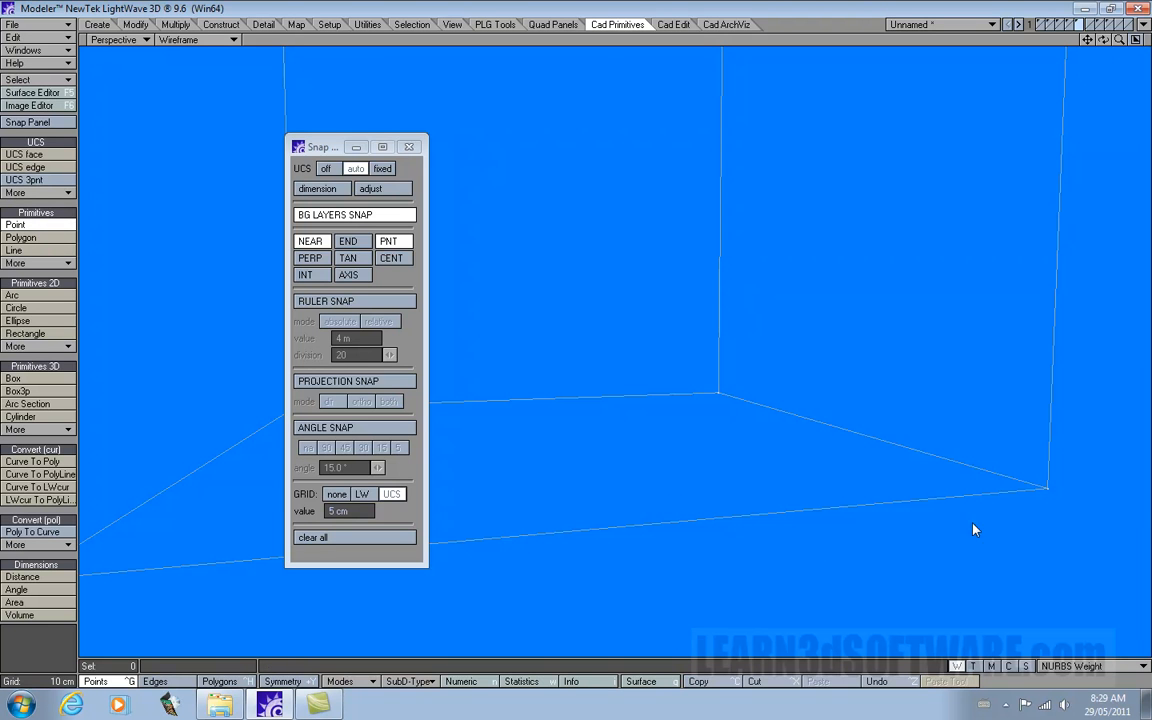
pyautogui.click(1051, 496)
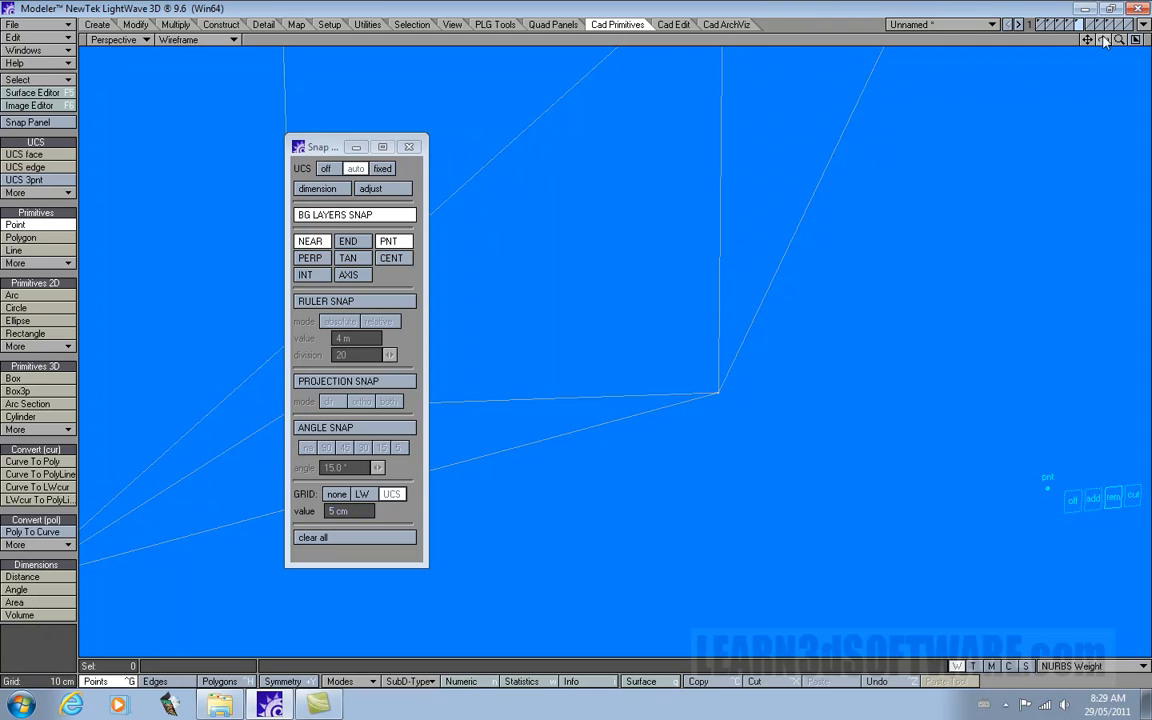
pyautogui.moveTo(1119, 40); pyautogui.dragTo(1018, 48)
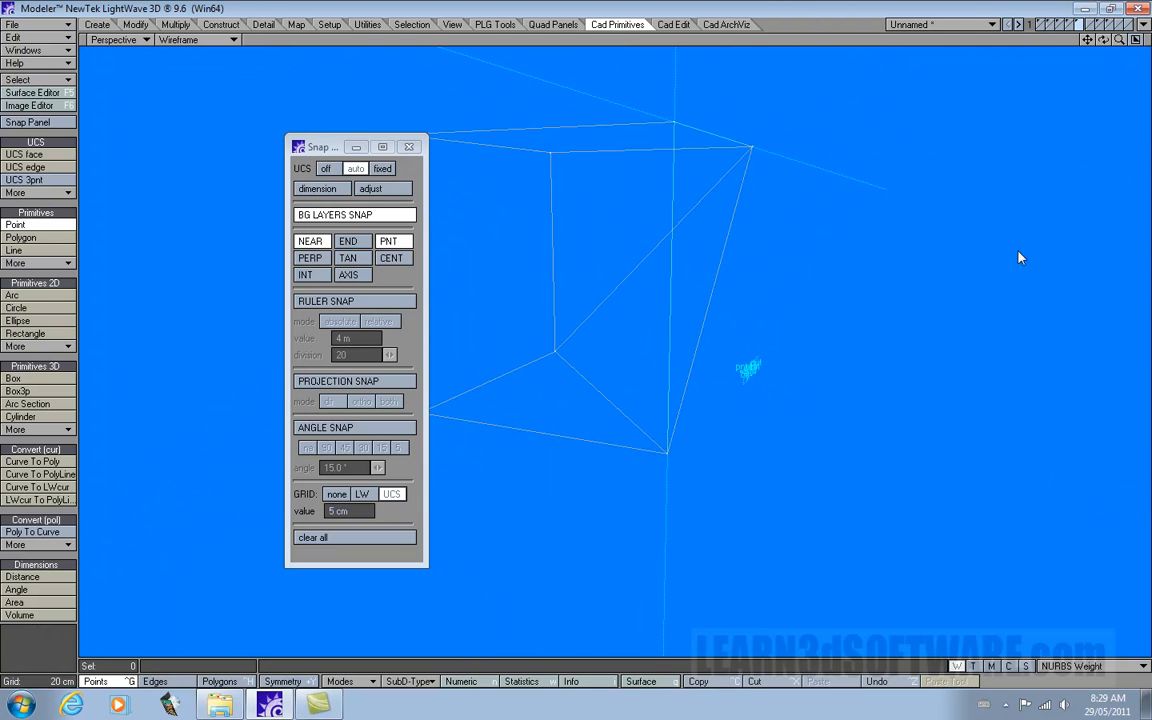
pyautogui.moveTo(1104, 40); pyautogui.dragTo(1056, 56)
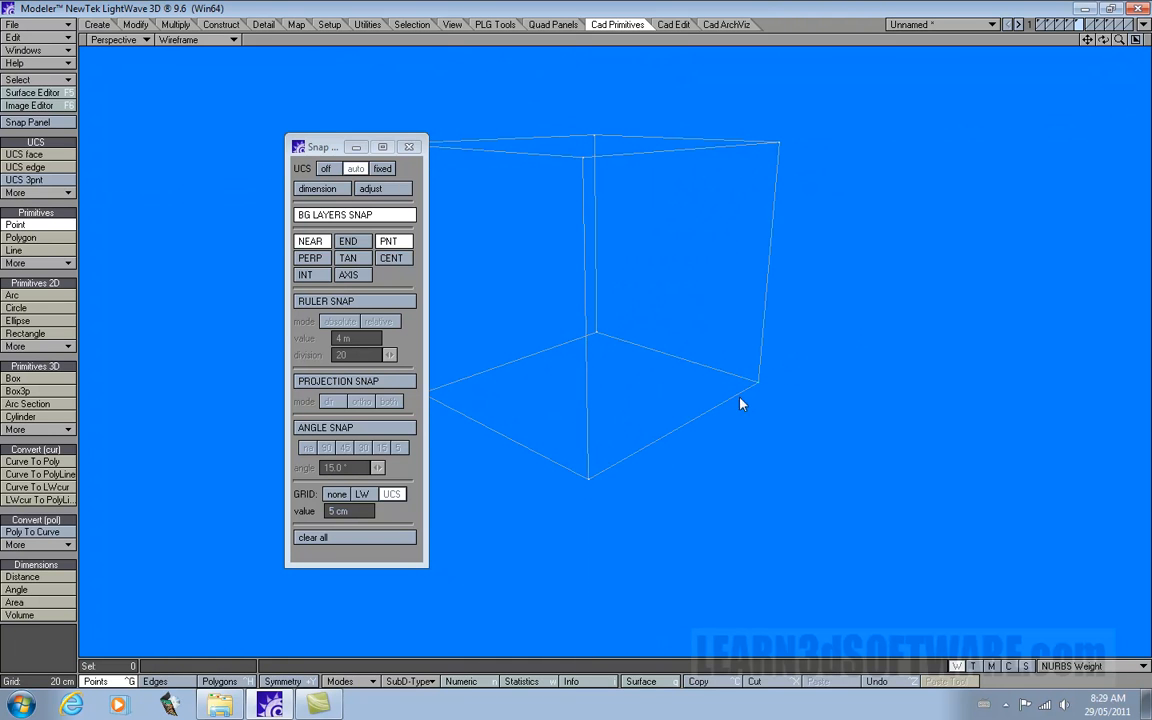
# - Try removing an upper corner point of the box with the rem option and PNT snap, then undo it
pyautogui.click(30, 224)
pyautogui.click(25, 224)
pyautogui.moveTo(1103, 39); pyautogui.dragTo(1150, 50)
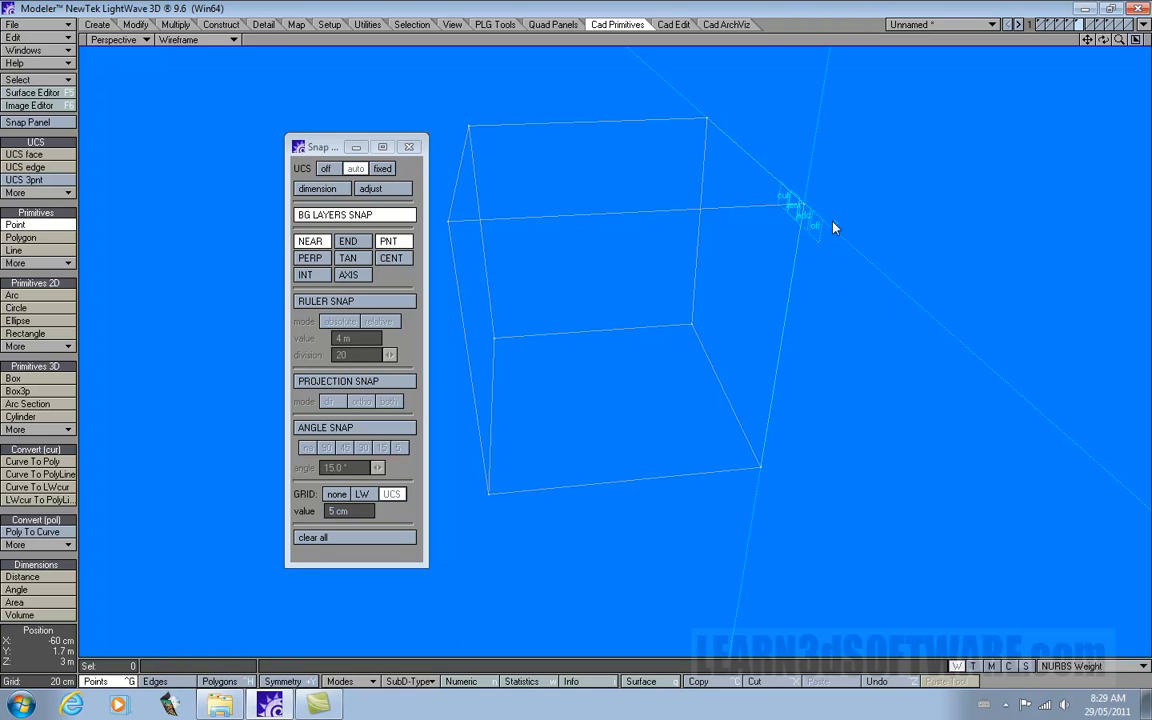
pyautogui.click(812, 211)
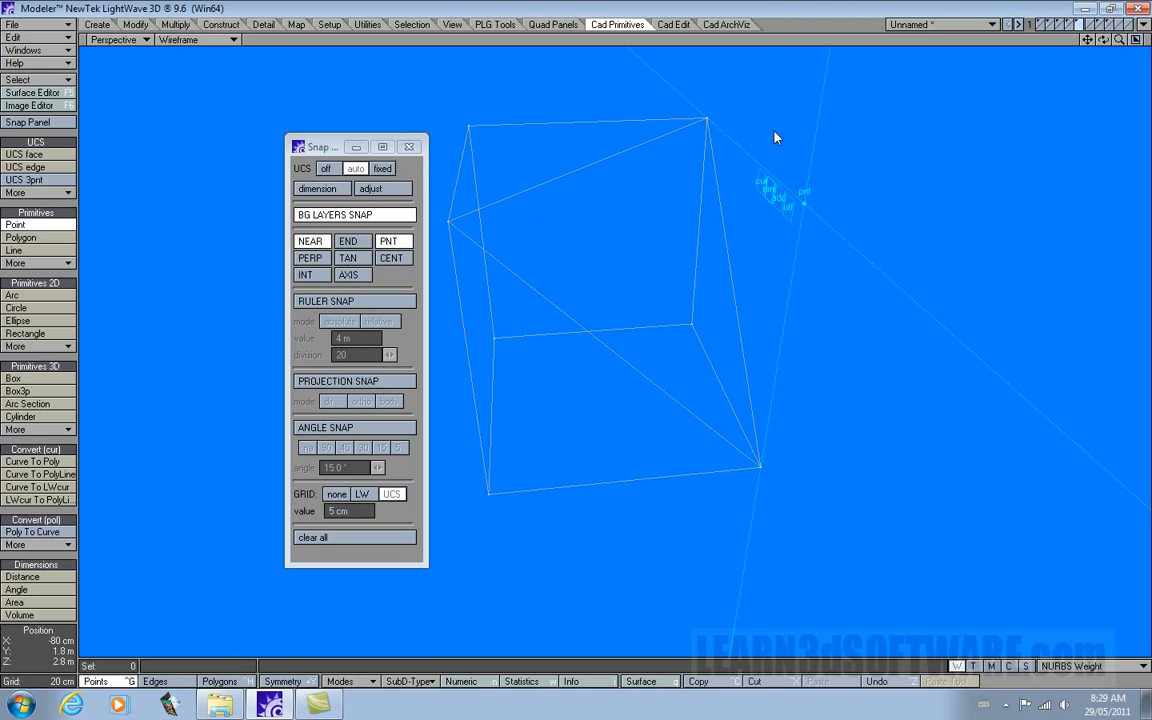
pyautogui.hotkey('ctrl', 'z')
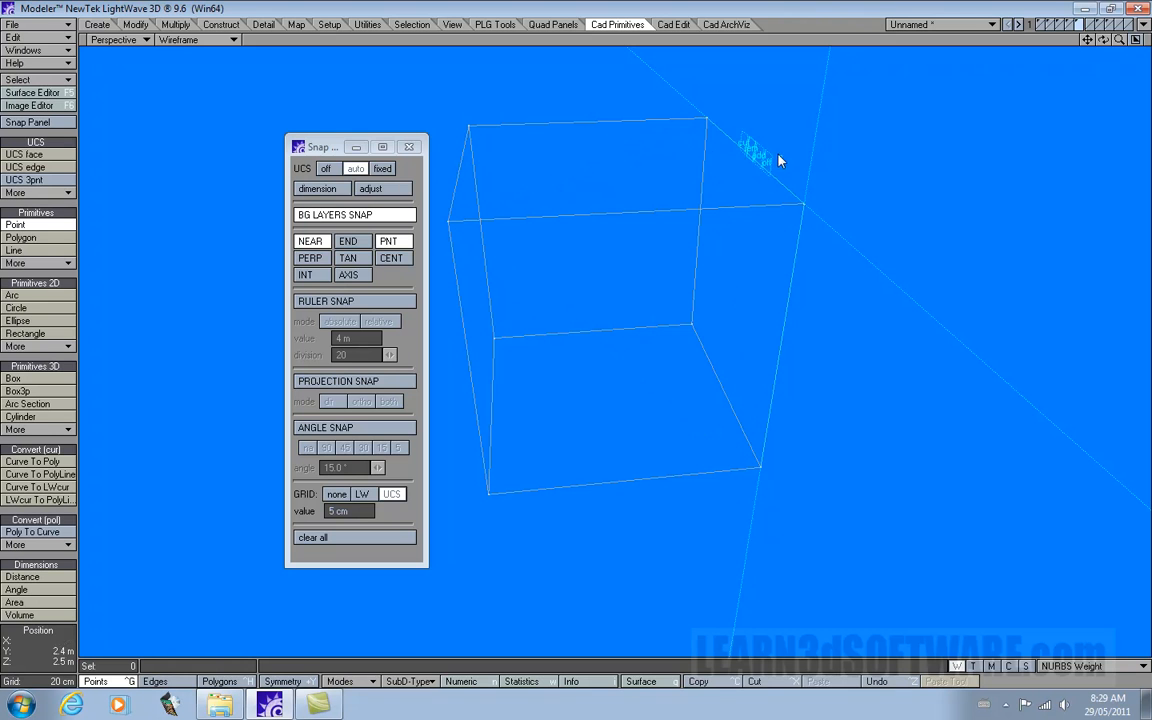
# - Remove the near upper corner point and the adjacent upper corner point of the box with the rem option
pyautogui.click(807, 212)
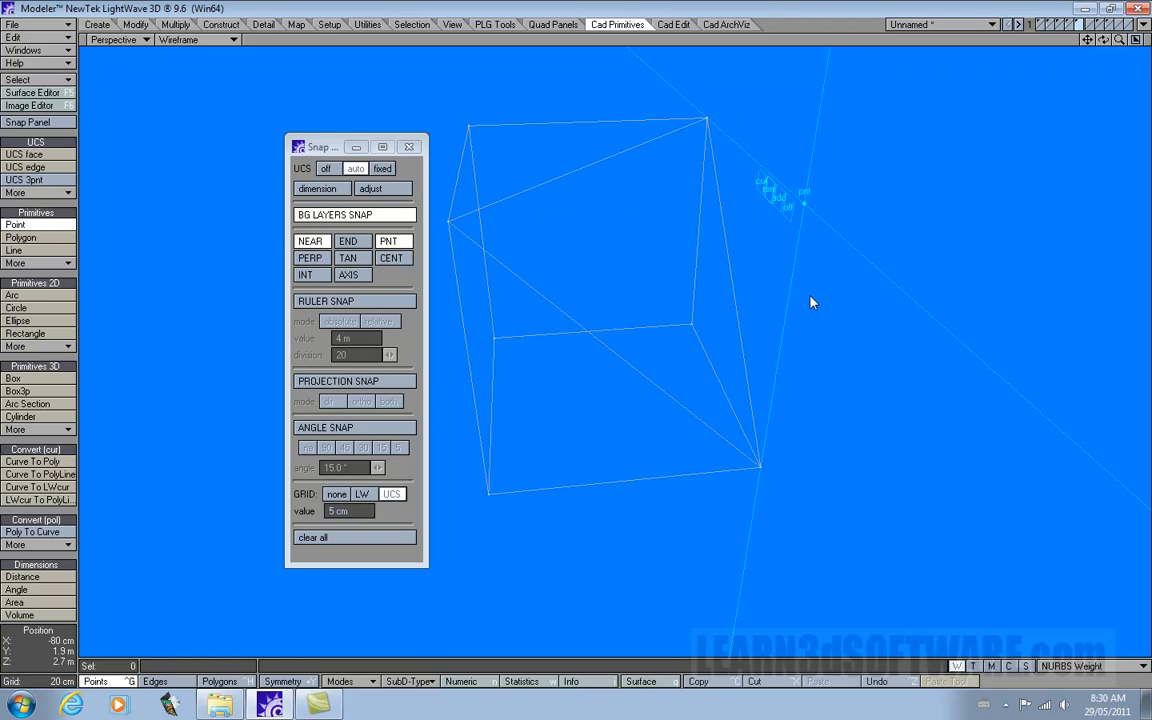
pyautogui.click(709, 121)
pyautogui.press('u')
pyautogui.click(709, 121)
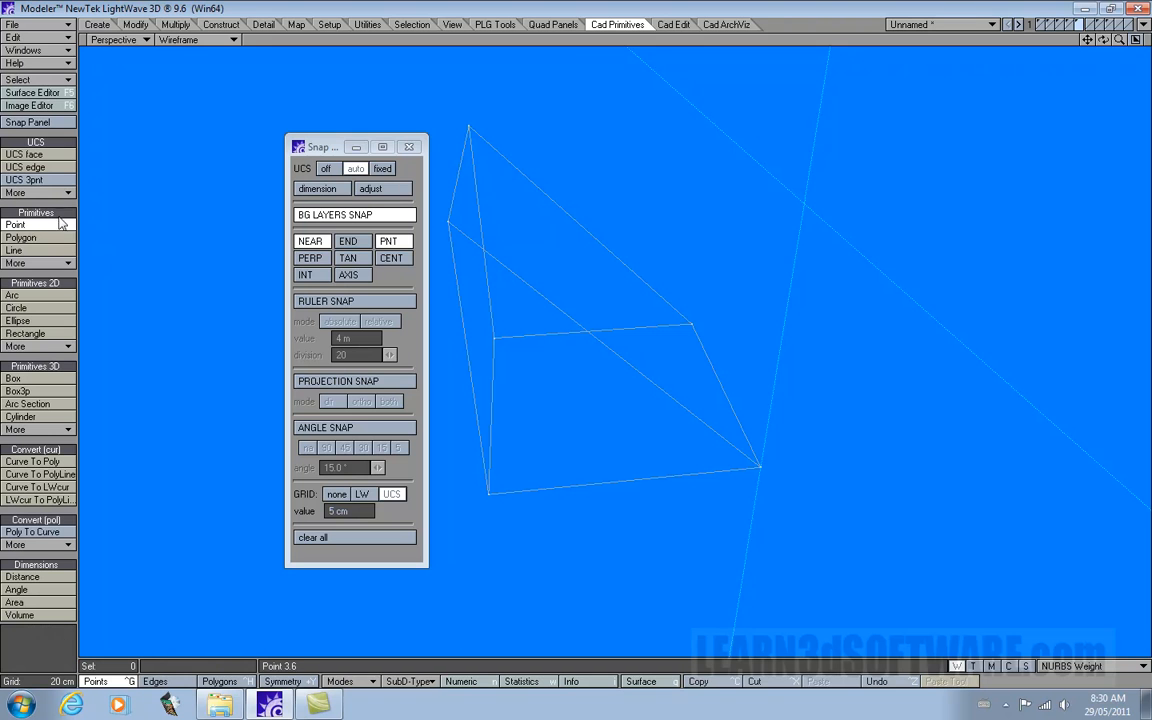
# - Restart the Point tool and remove another upper corner point of the reduced shape with the rem option and PNT snap
pyautogui.click(15, 224)
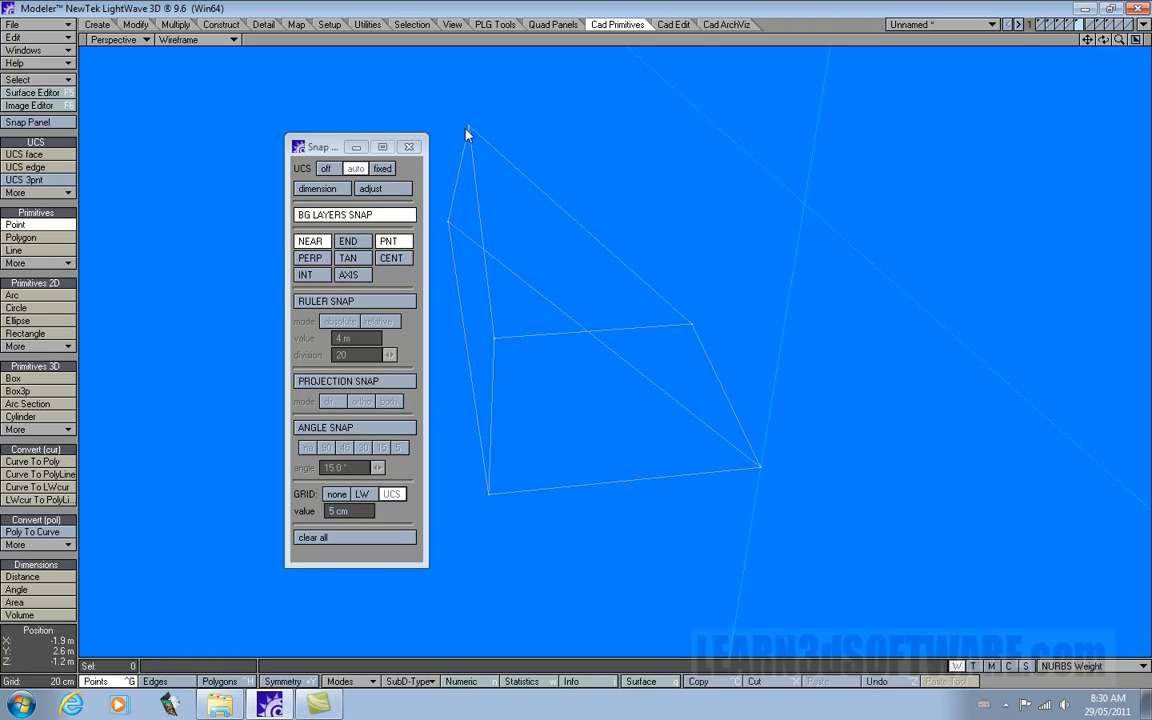
pyautogui.moveTo(1104, 40); pyautogui.dragTo(960, 45)
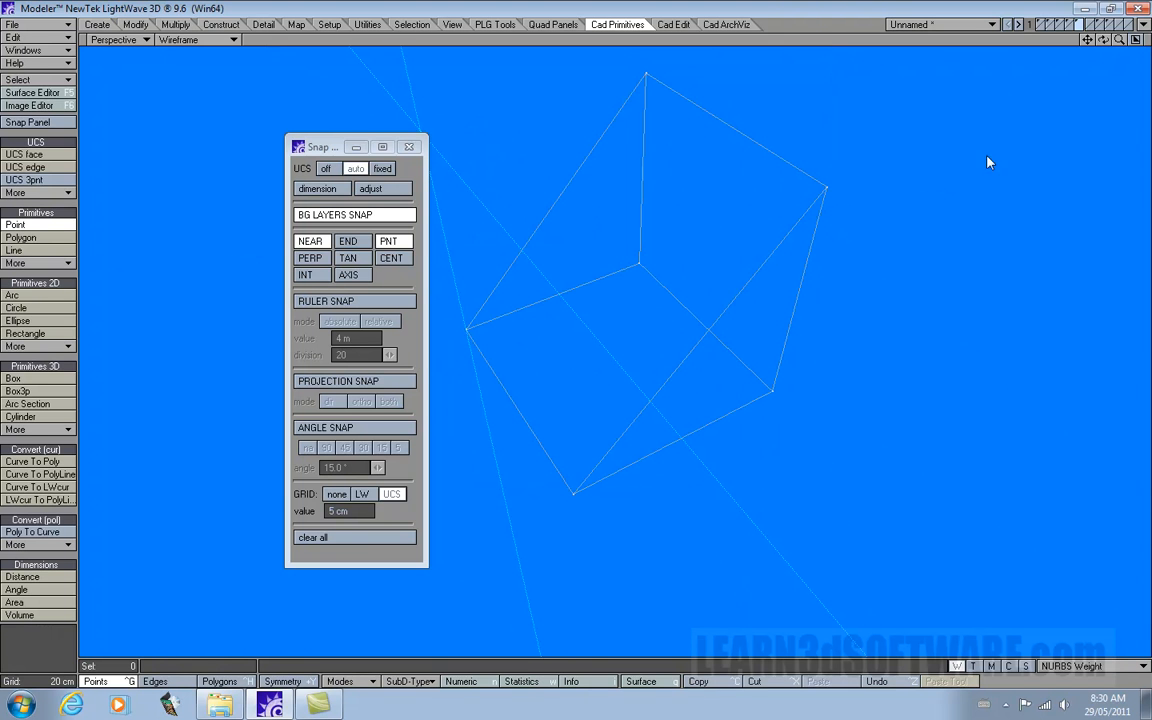
pyautogui.click(826, 188)
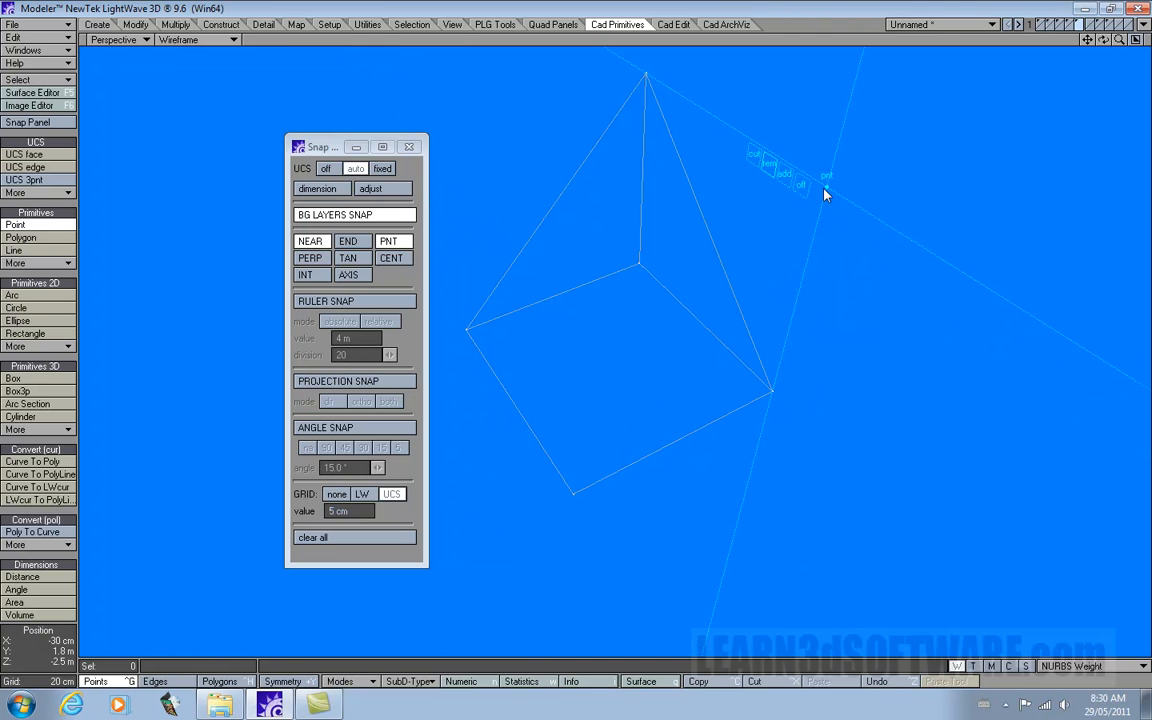
# - Switch the perspective view to Textured Wire shading and inspect the reduced pyramid shape from several angles
pyautogui.moveTo(1103, 40); pyautogui.dragTo(975, 48)
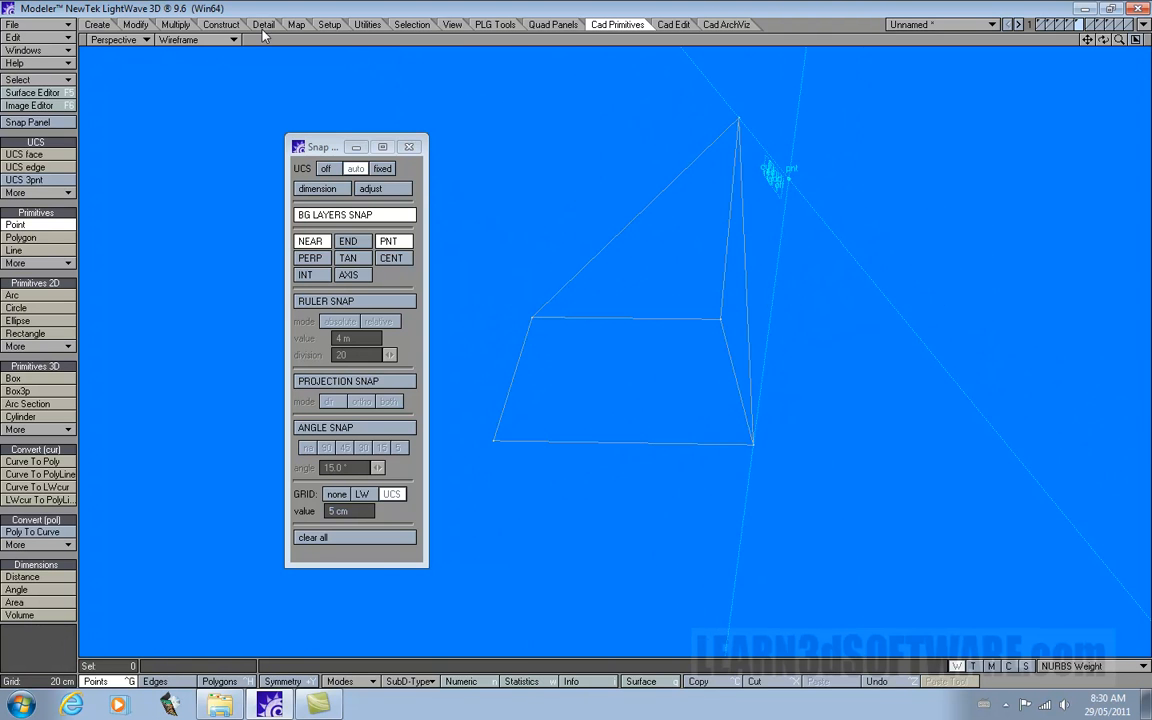
pyautogui.click(165, 39)
pyautogui.click(170, 151)
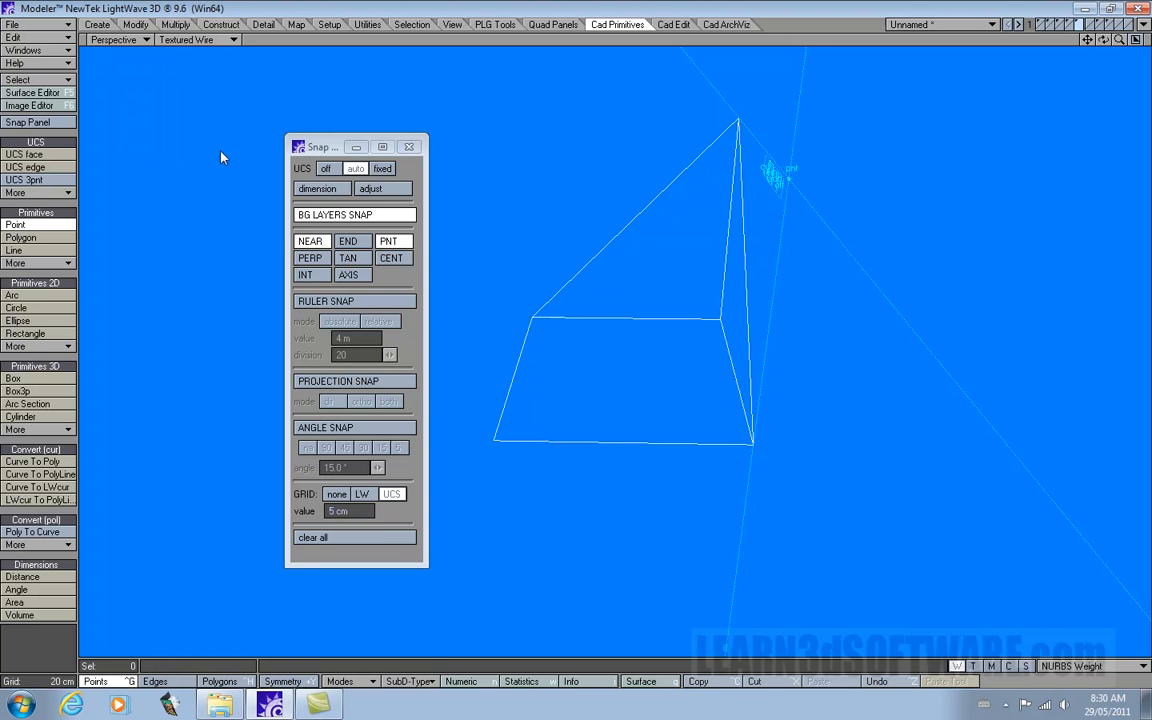
pyautogui.moveTo(1103, 42)
pyautogui.mouseDown()
pyautogui.moveTo(990, 45)
pyautogui.moveTo(950, 30)
pyautogui.moveTo(548, 432)
pyautogui.mouseUp()
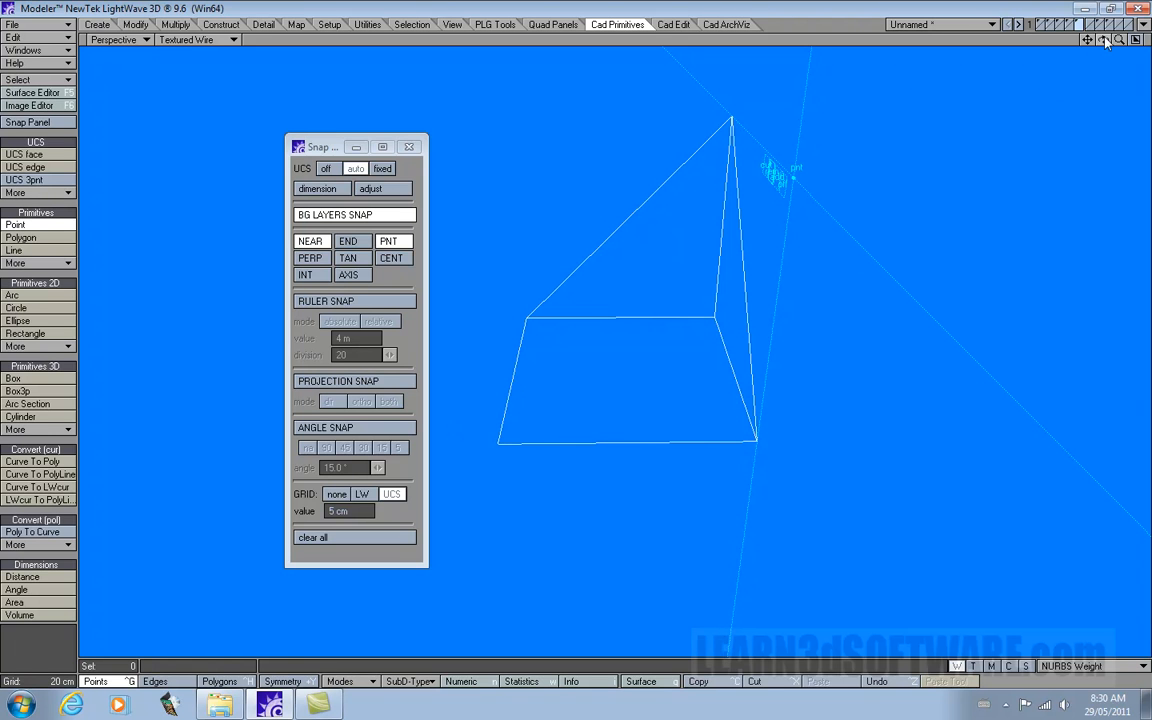
pyautogui.moveTo(1104, 41)
pyautogui.mouseDown()
pyautogui.moveTo(900, 40)
pyautogui.moveTo(950, 45)
pyautogui.mouseUp()
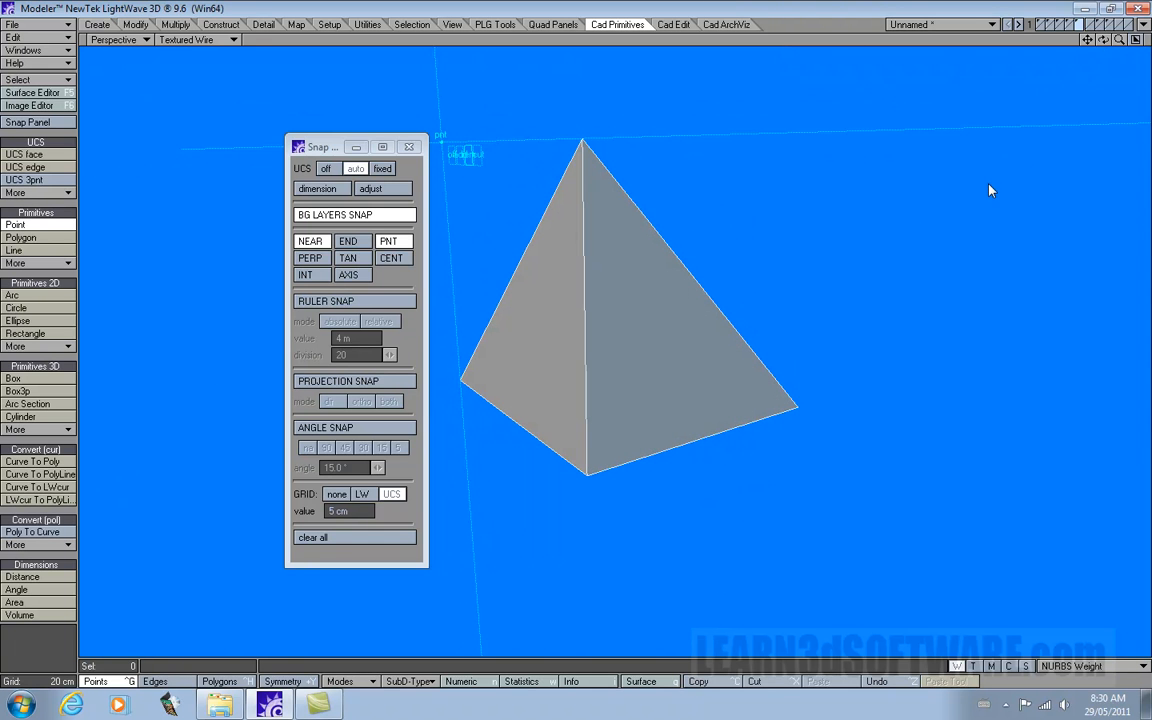
# - Move to an empty layer in the four-viewport layout and close the snap settings
pyautogui.click(1089, 25)
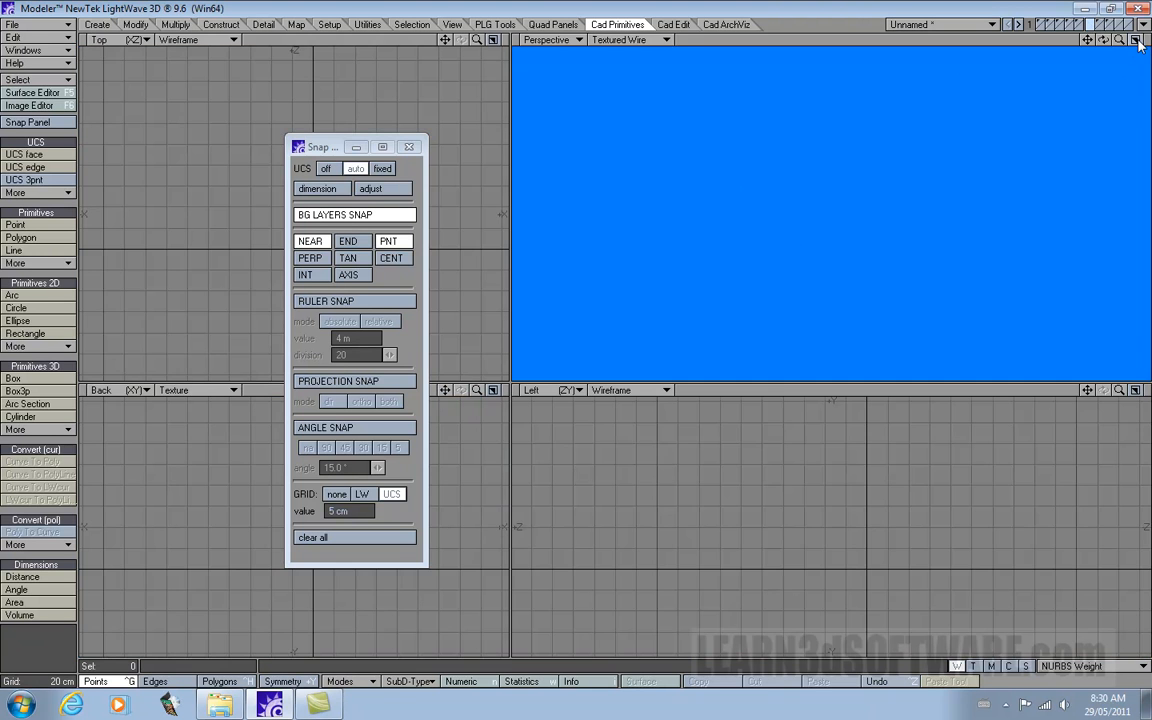
pyautogui.click(1135, 40)
pyautogui.click(408, 147)
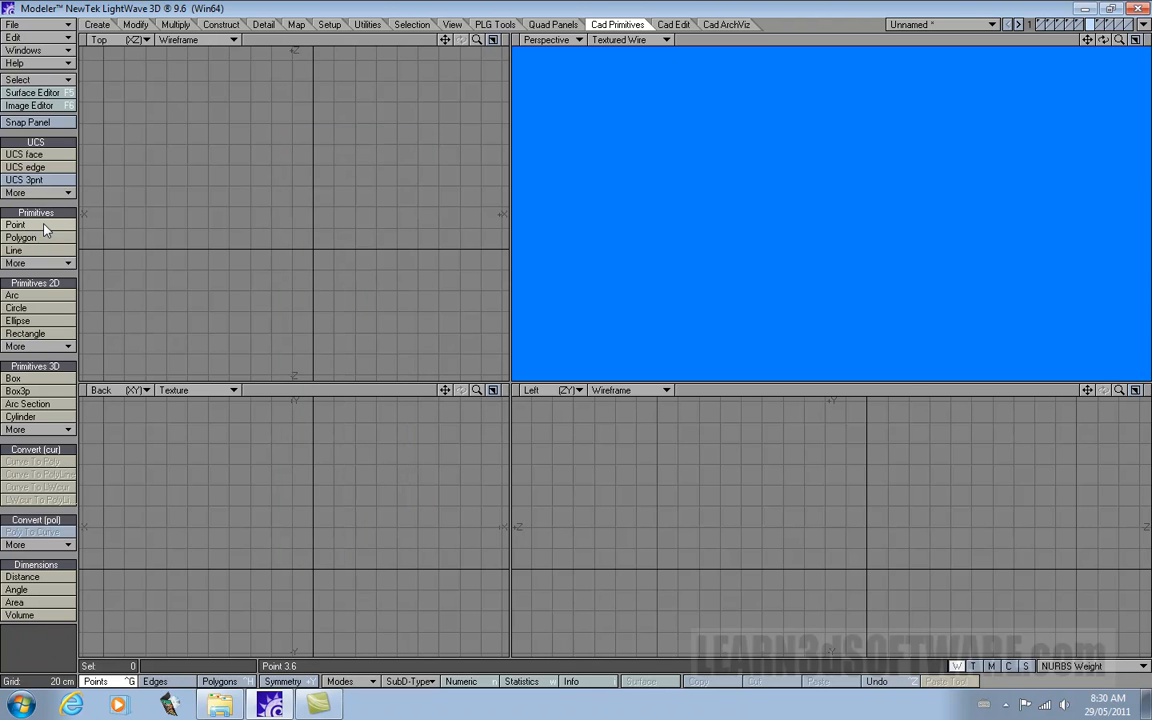
pyautogui.click(44, 226)
pyautogui.click(186, 191)
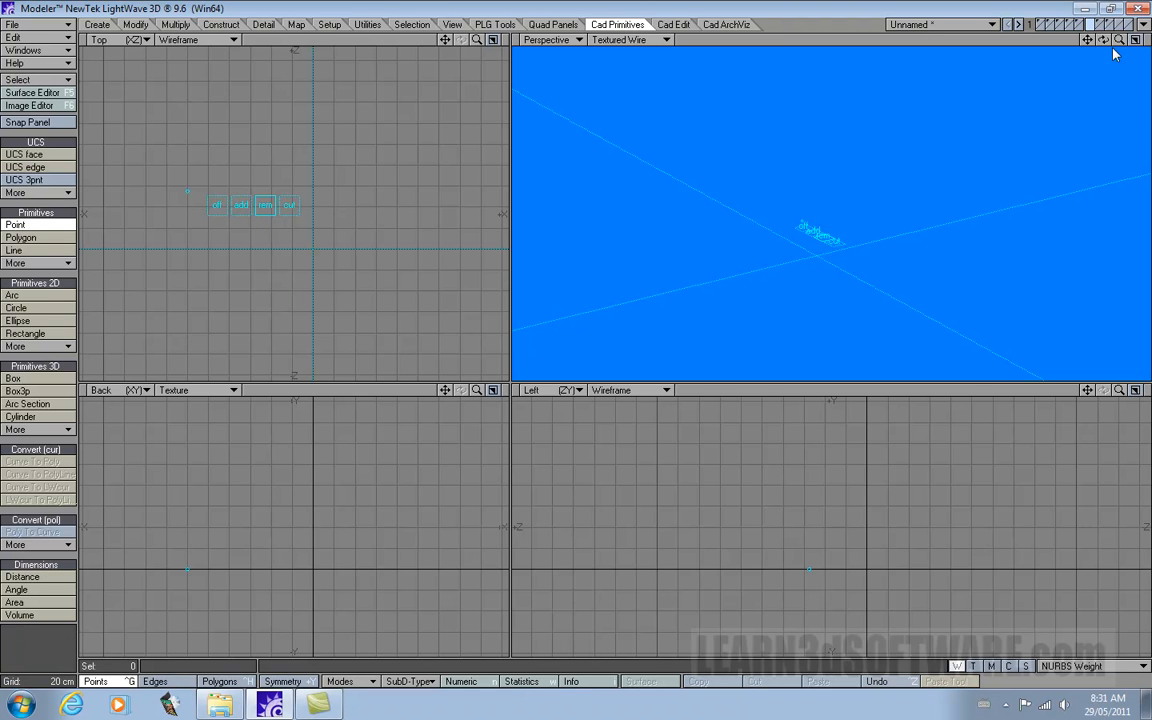
pyautogui.moveTo(1104, 40); pyautogui.dragTo(890, 90)
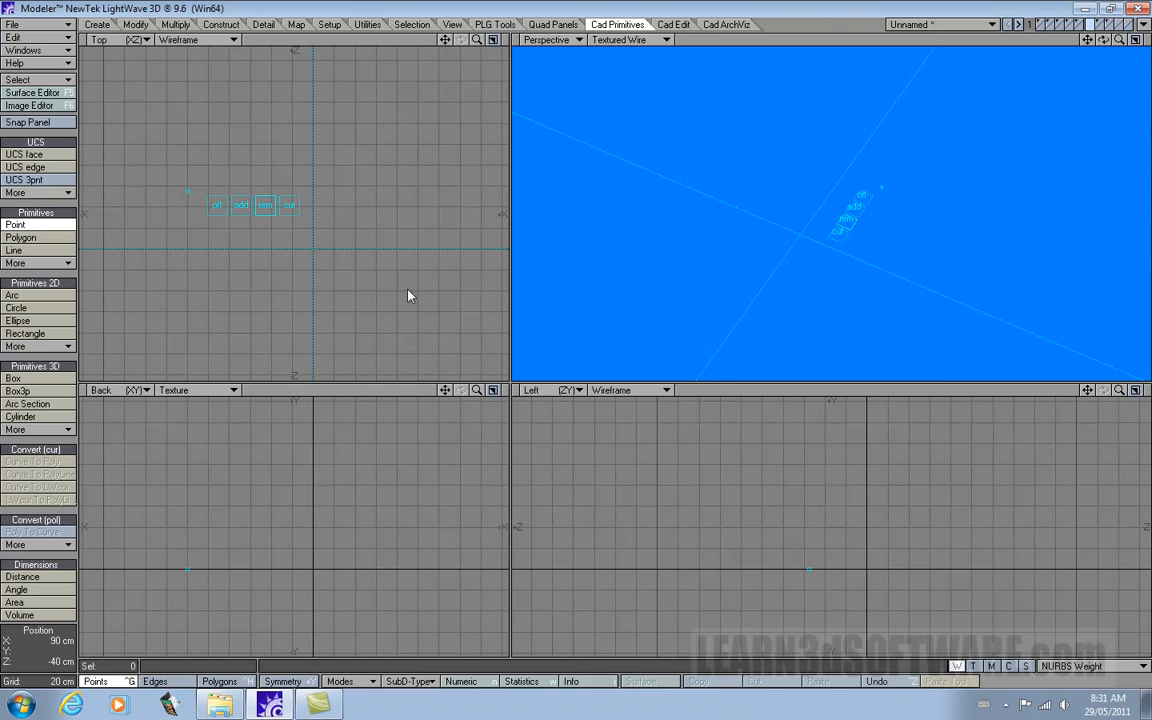
pyautogui.press('space')
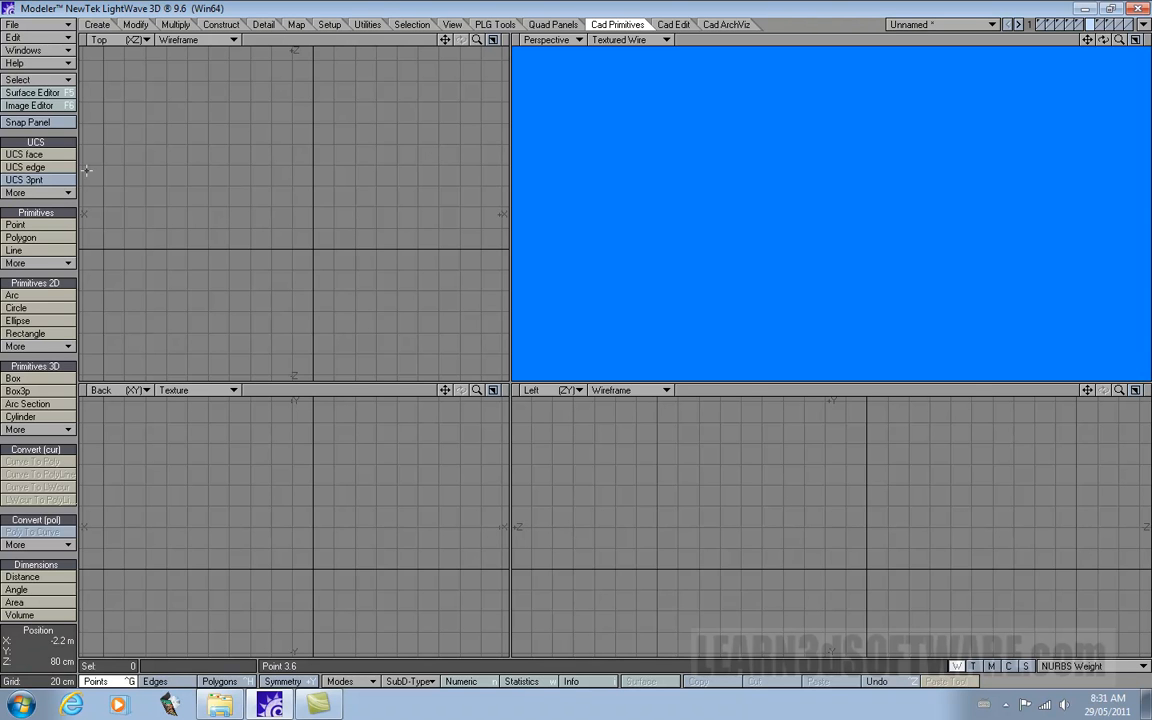
pyautogui.click(69, 180)
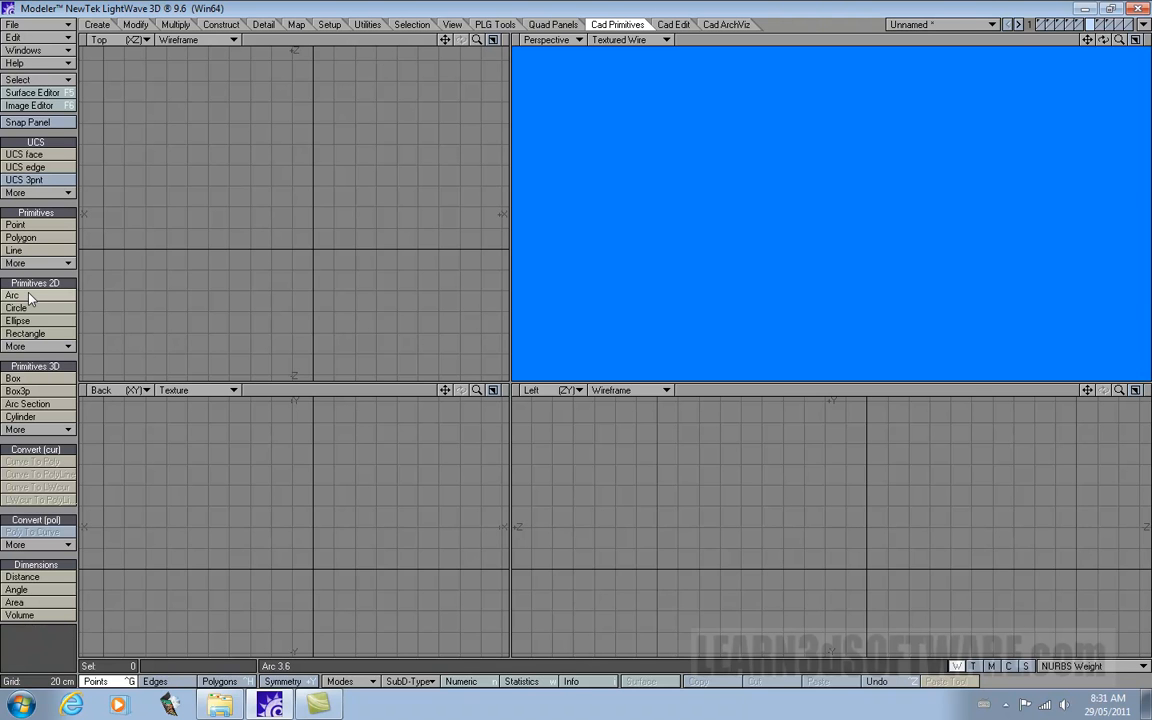
# - Draw a flat CAD Rectangle around the origin in the Top view
pyautogui.click(57, 334)
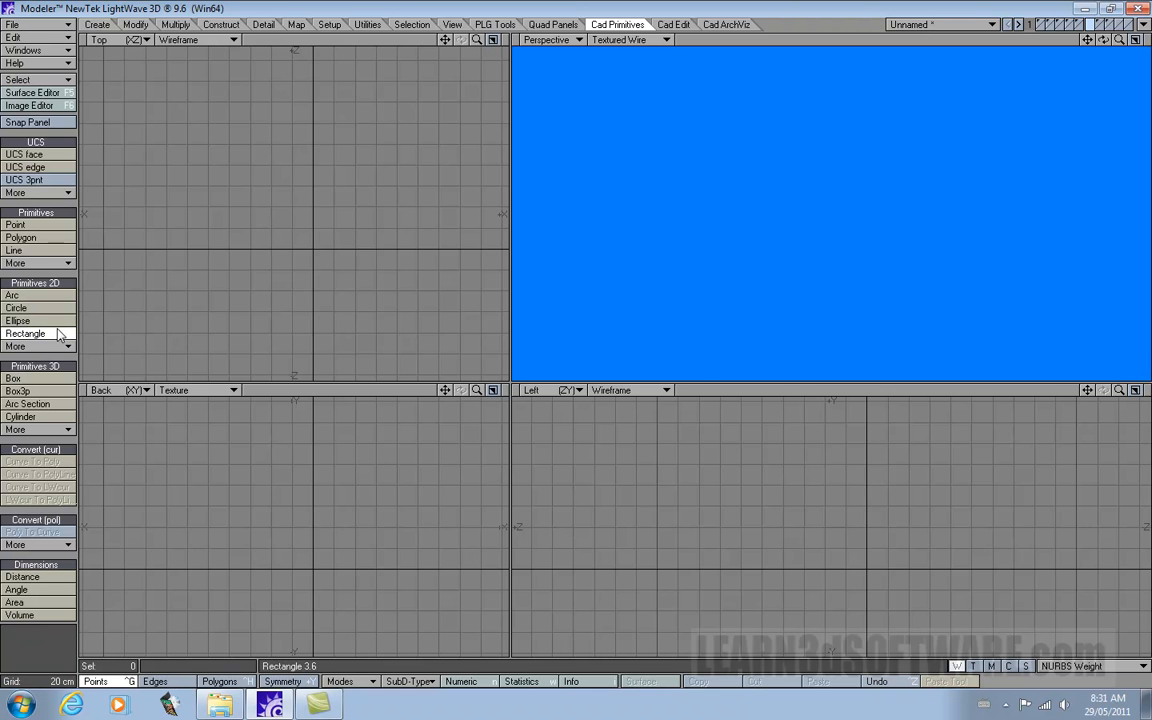
pyautogui.moveTo(218, 160); pyautogui.dragTo(376, 286)
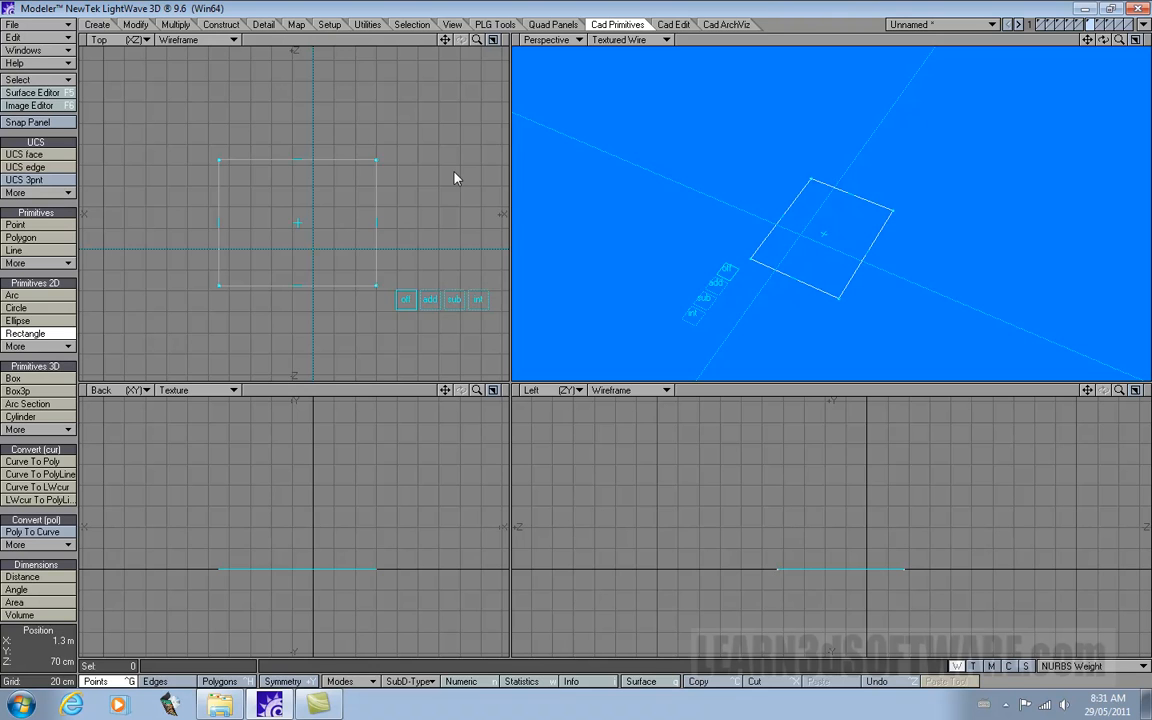
pyautogui.press('space')
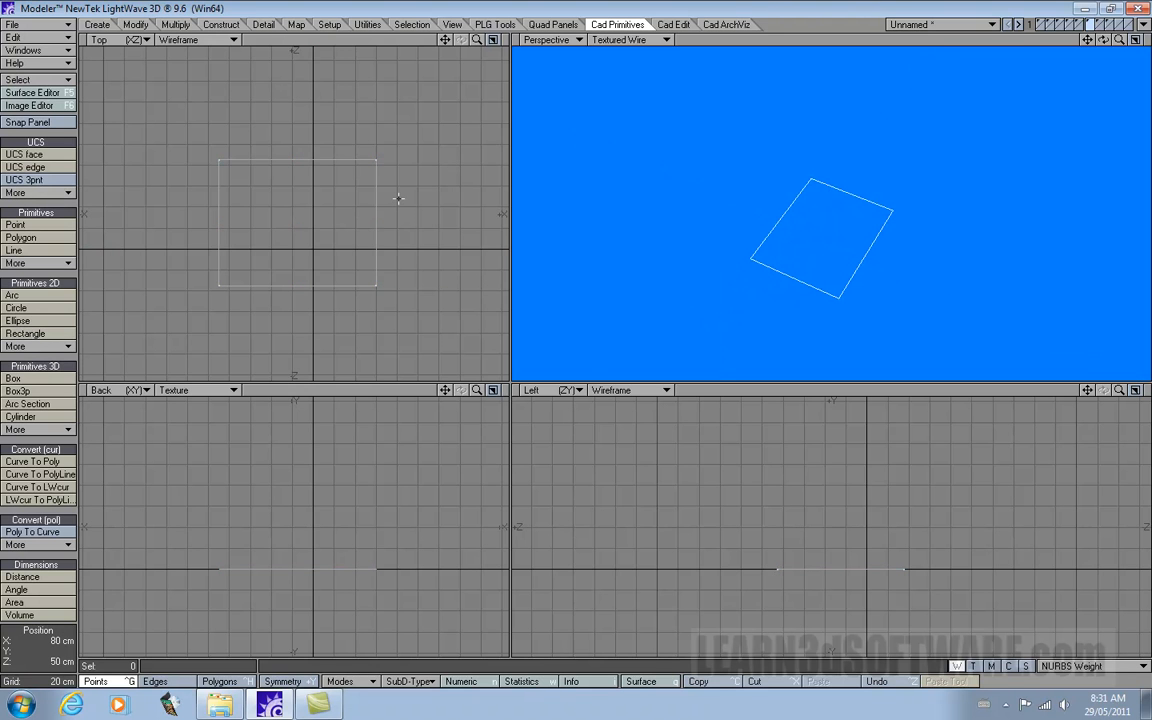
# - Hide the grid in the Top viewport and enlarge that viewport around the rectangle
pyautogui.press('d')
pyautogui.click(581, 399)
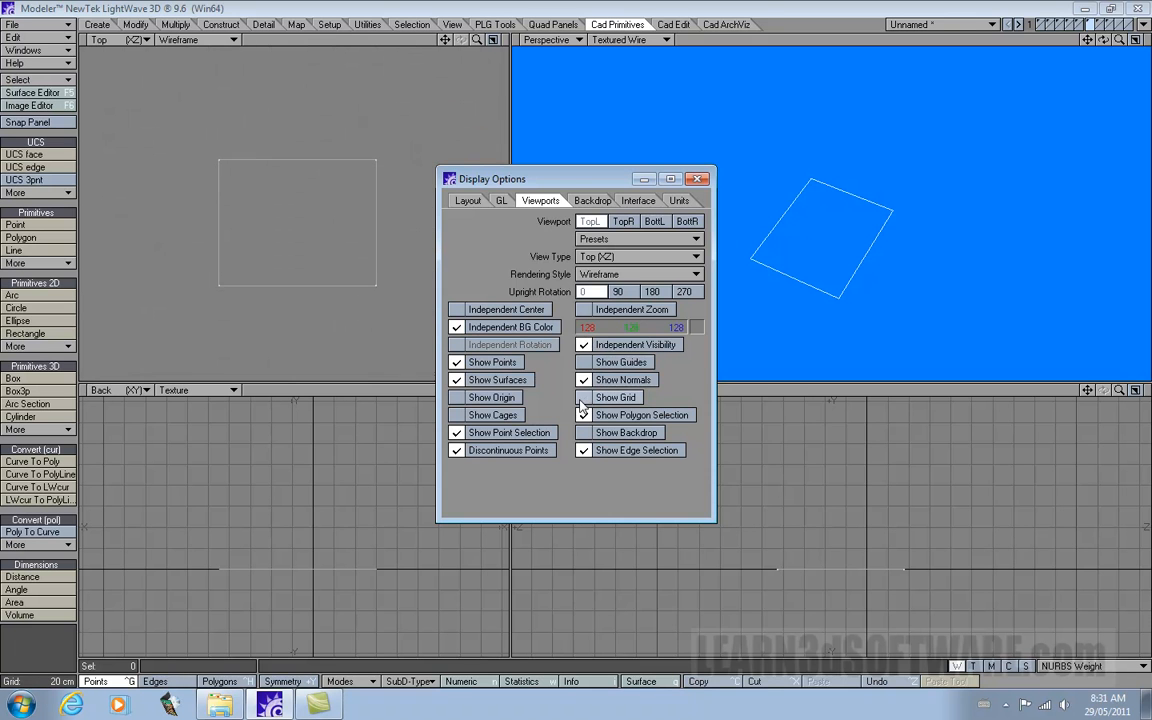
pyautogui.moveTo(565, 179); pyautogui.dragTo(687, 265)
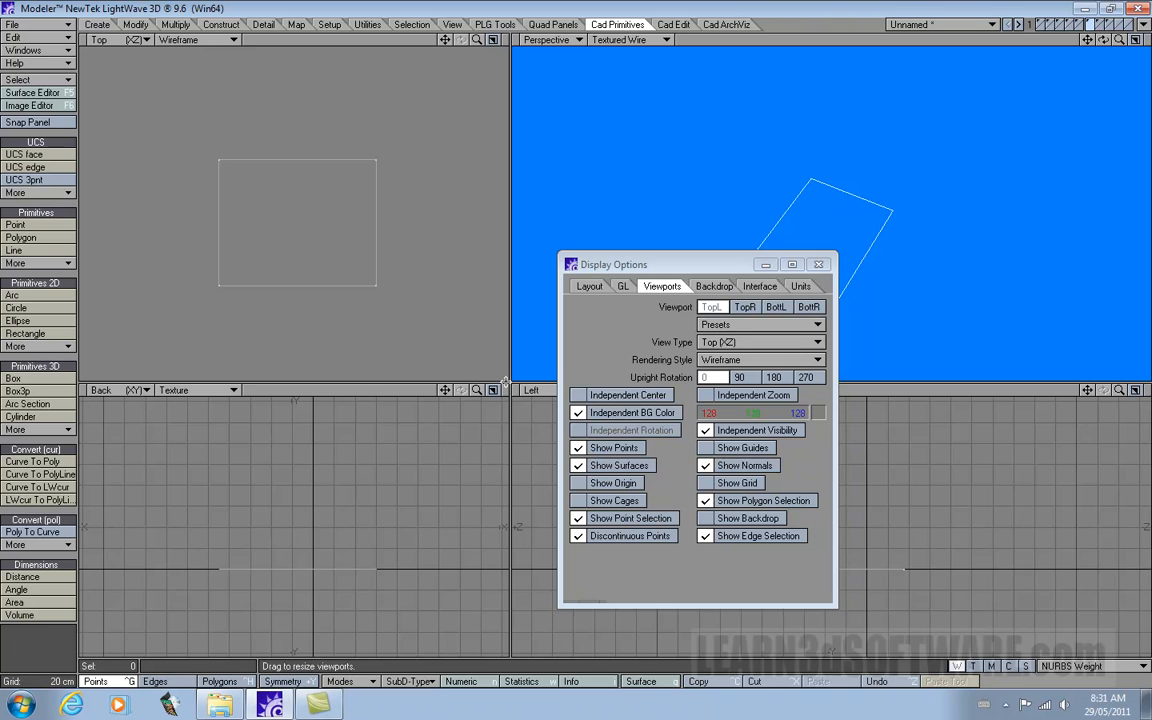
pyautogui.click(818, 264)
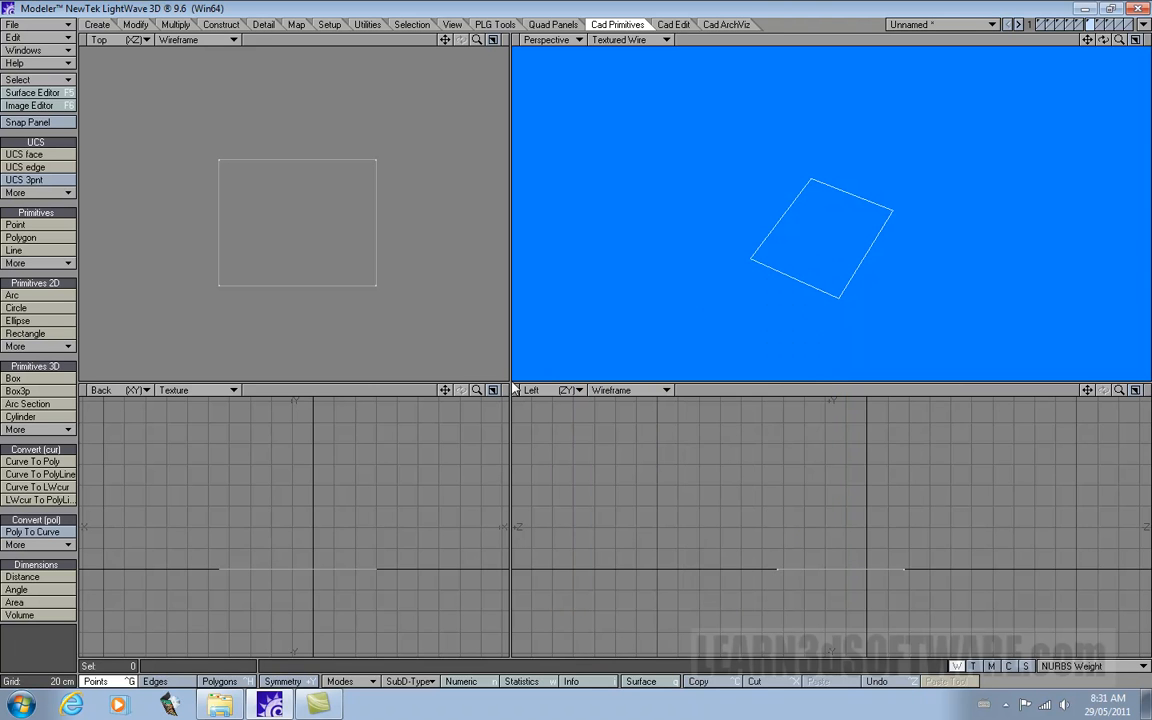
pyautogui.moveTo(511, 382); pyautogui.dragTo(909, 476)
pyautogui.moveTo(876, 40); pyautogui.dragTo(940, 40)
pyautogui.moveTo(844, 40); pyautogui.dragTo(835, 19)
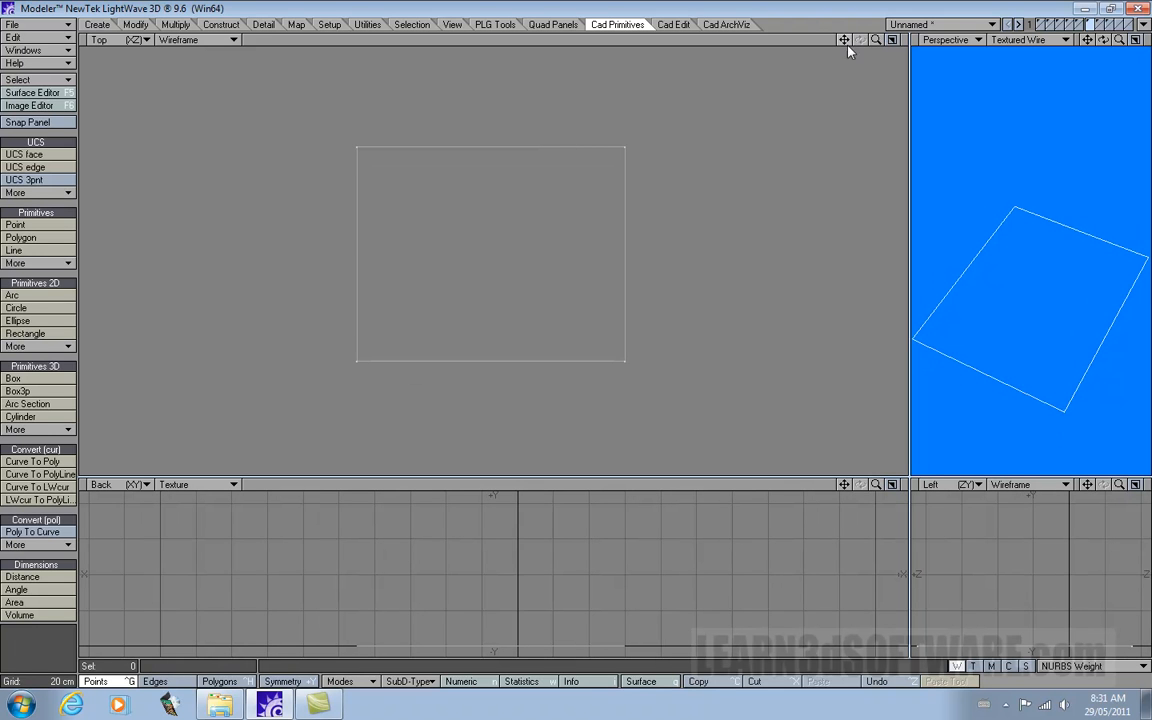
pyautogui.moveTo(872, 41); pyautogui.dragTo(881, 38)
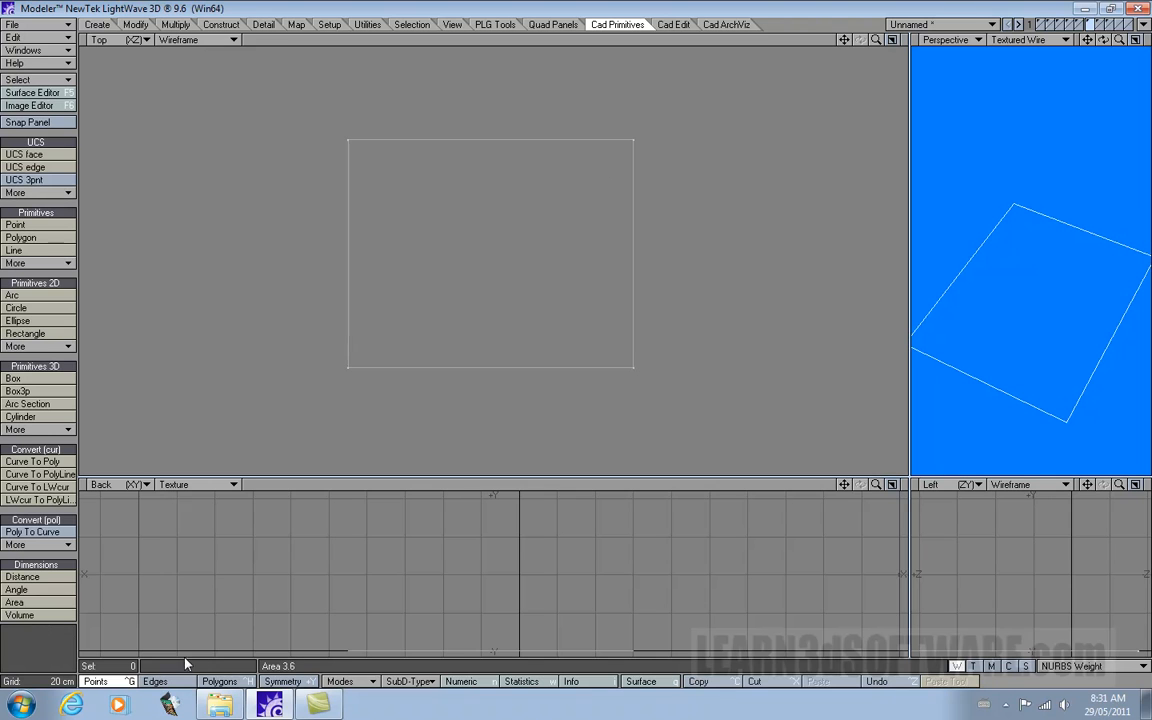
# - In polygon mode, select the rectangle at several spots along its right edge to examine it, and clear the selection
pyautogui.click(222, 683)
pyautogui.click(632, 291)
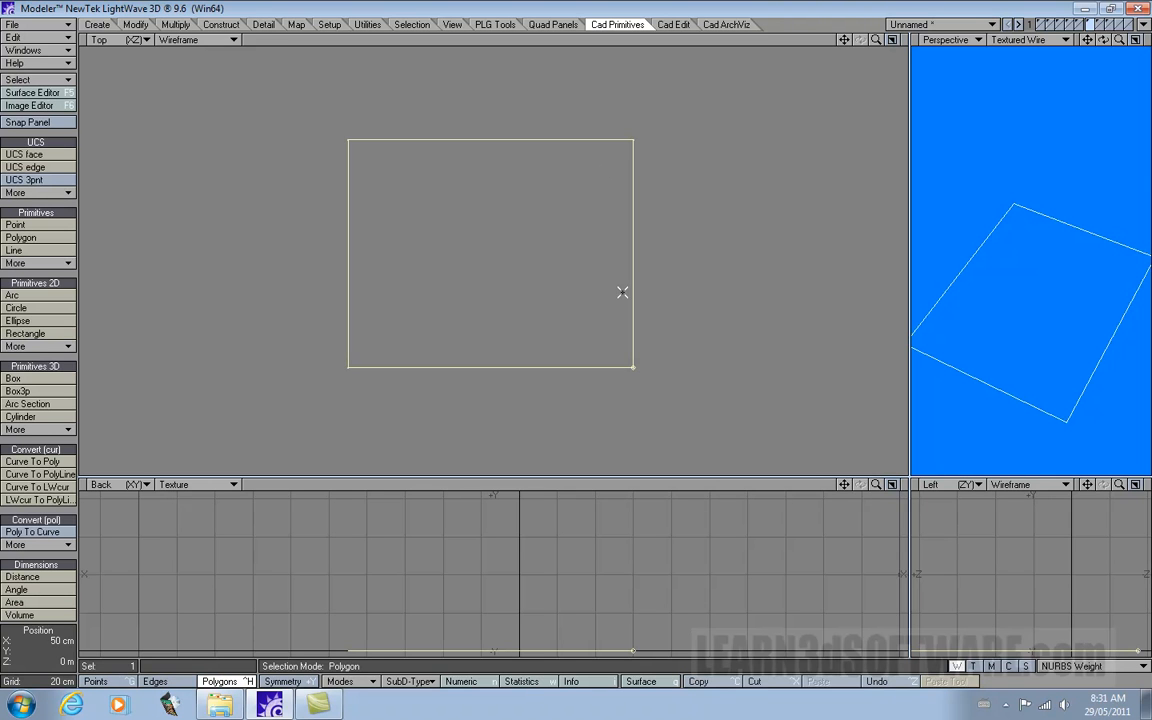
pyautogui.click(627, 238)
pyautogui.click(630, 237)
pyautogui.click(633, 248)
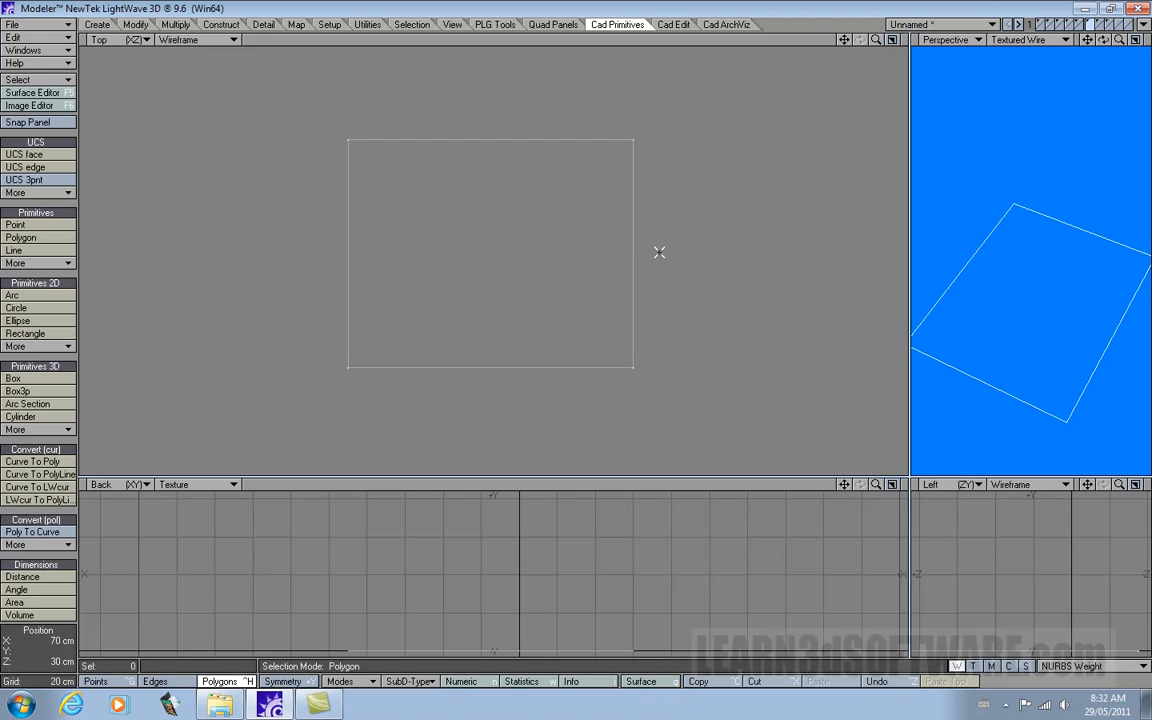
pyautogui.click(617, 236)
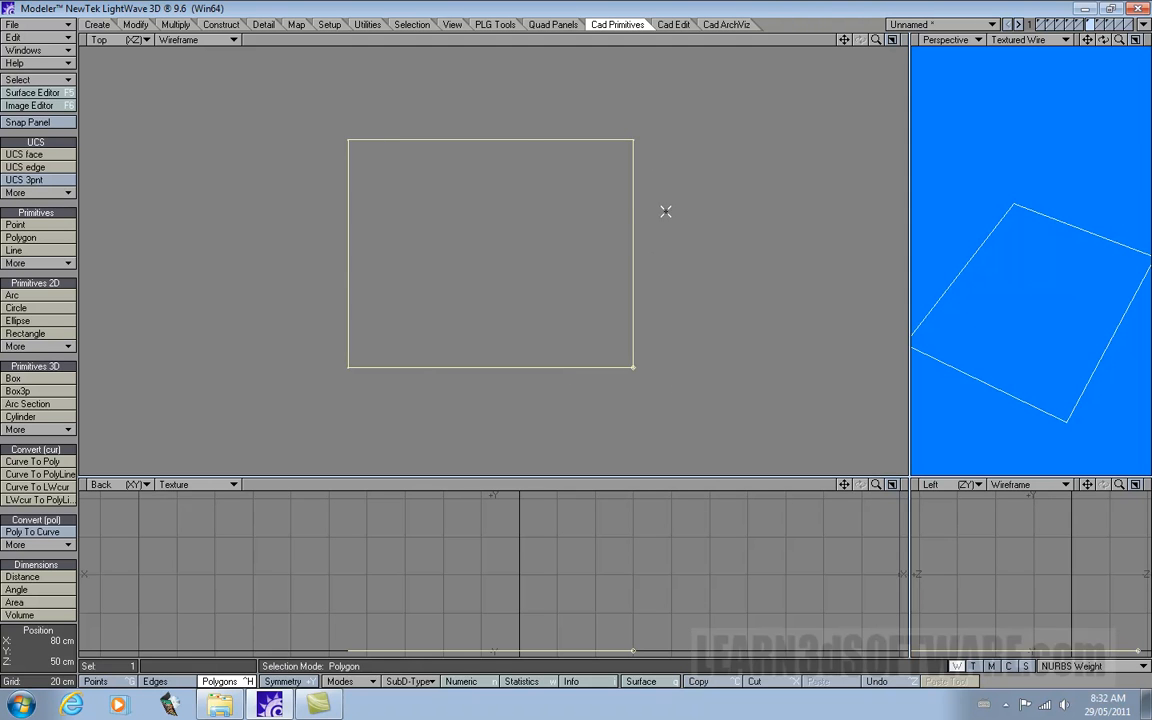
pyautogui.press('/')
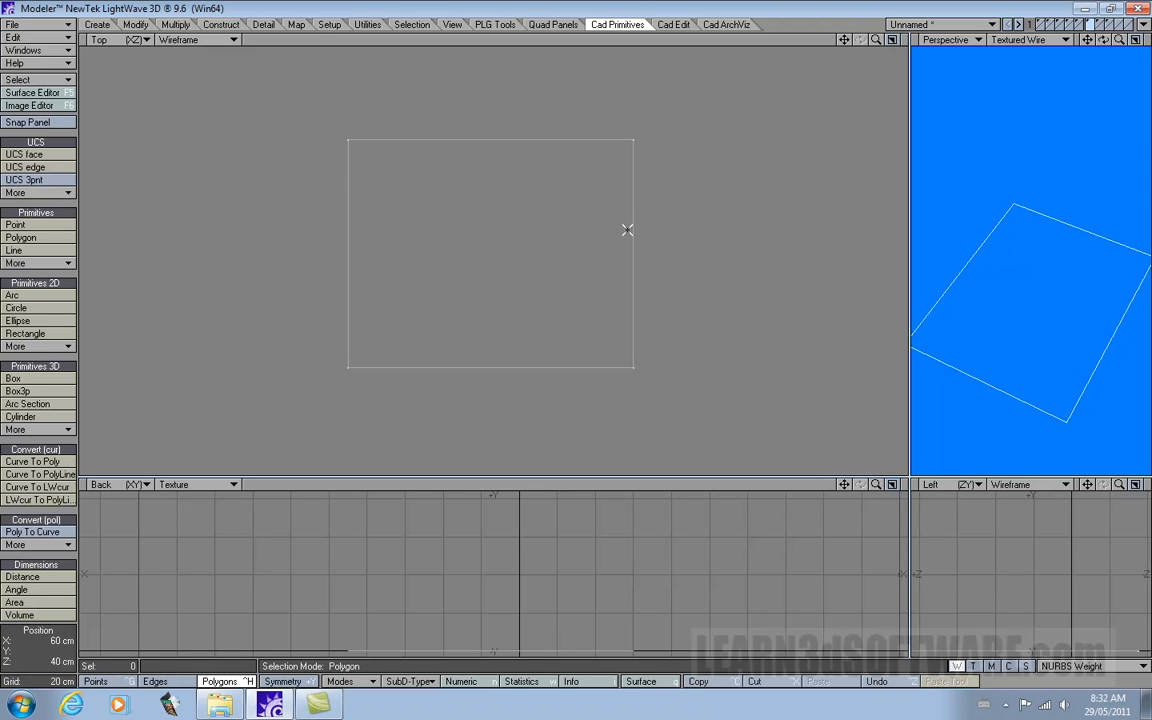
# - Cut the rectangle's right edge near its middle using the Point tool's cut option with NEAR snap
pyautogui.click(22, 225)
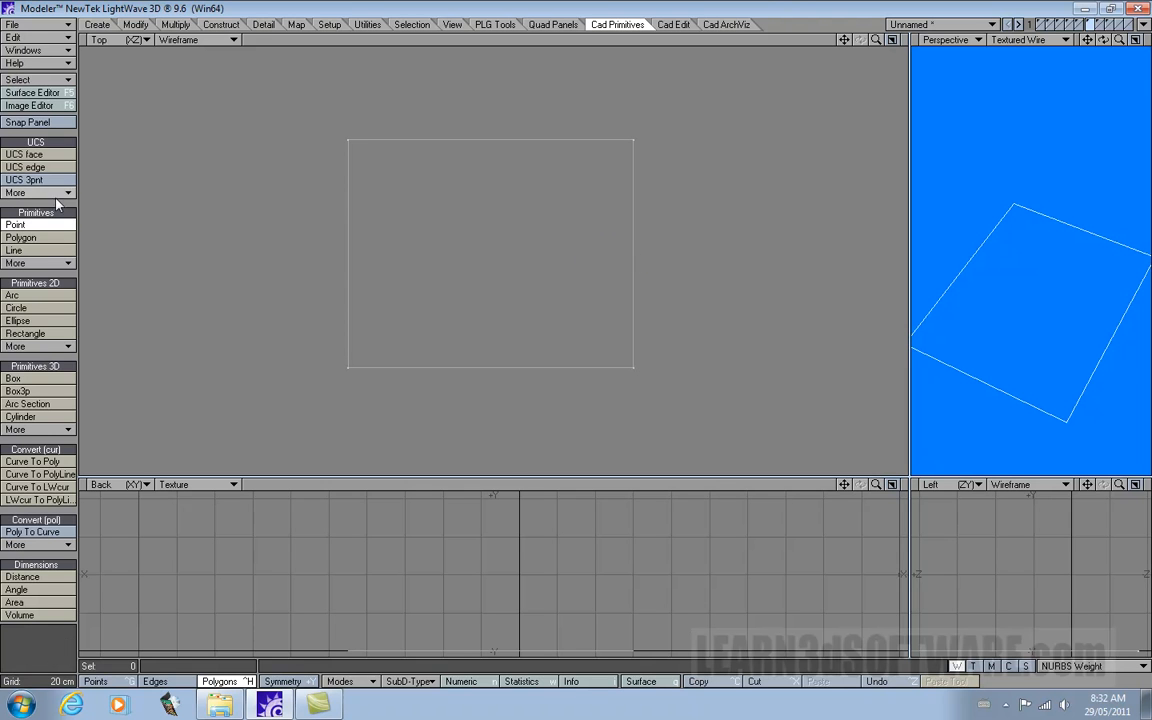
pyautogui.click(713, 240)
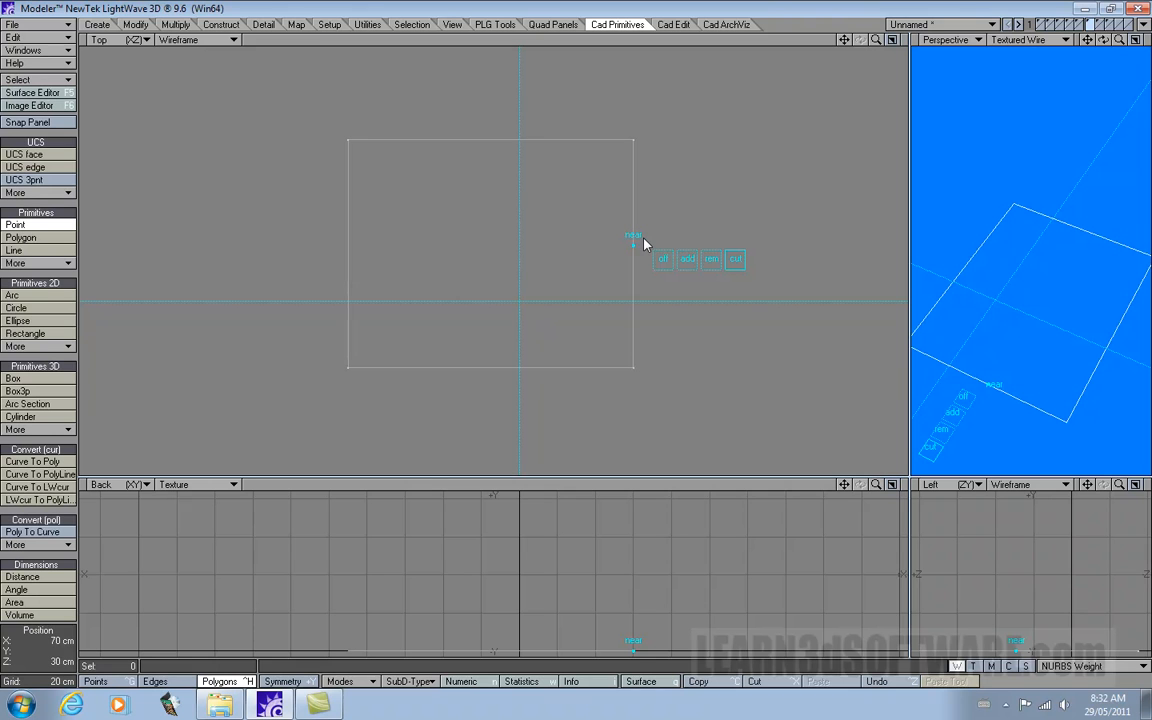
pyautogui.click(28, 122)
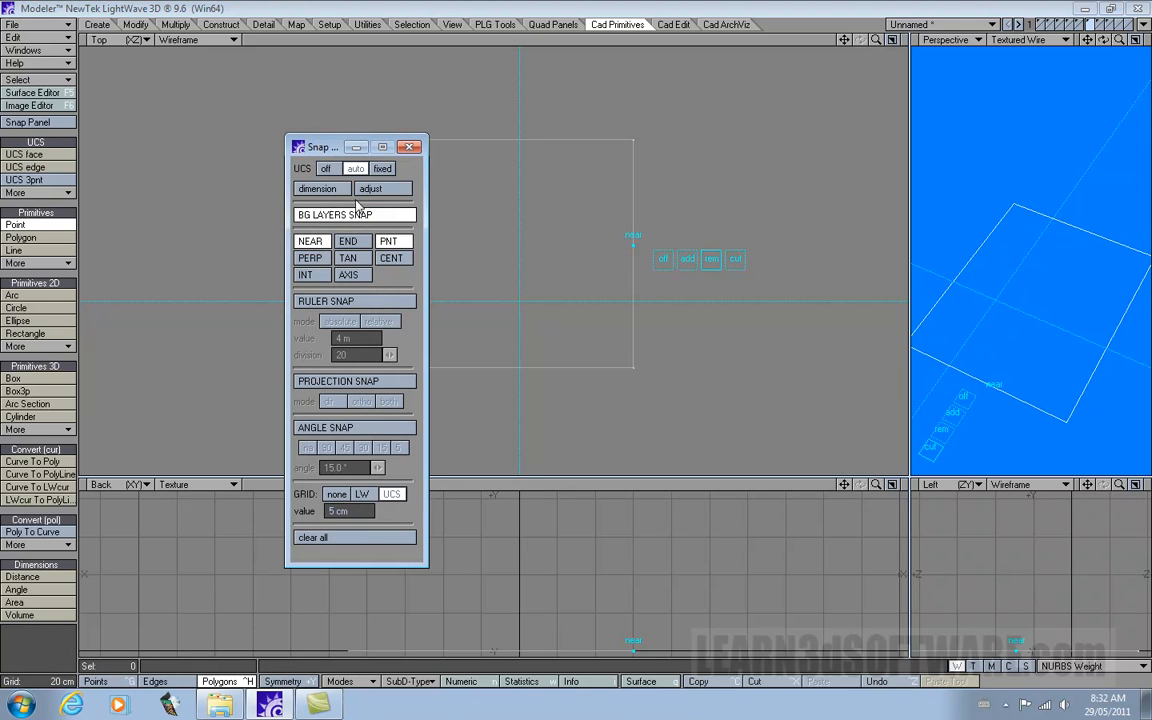
pyautogui.click(410, 148)
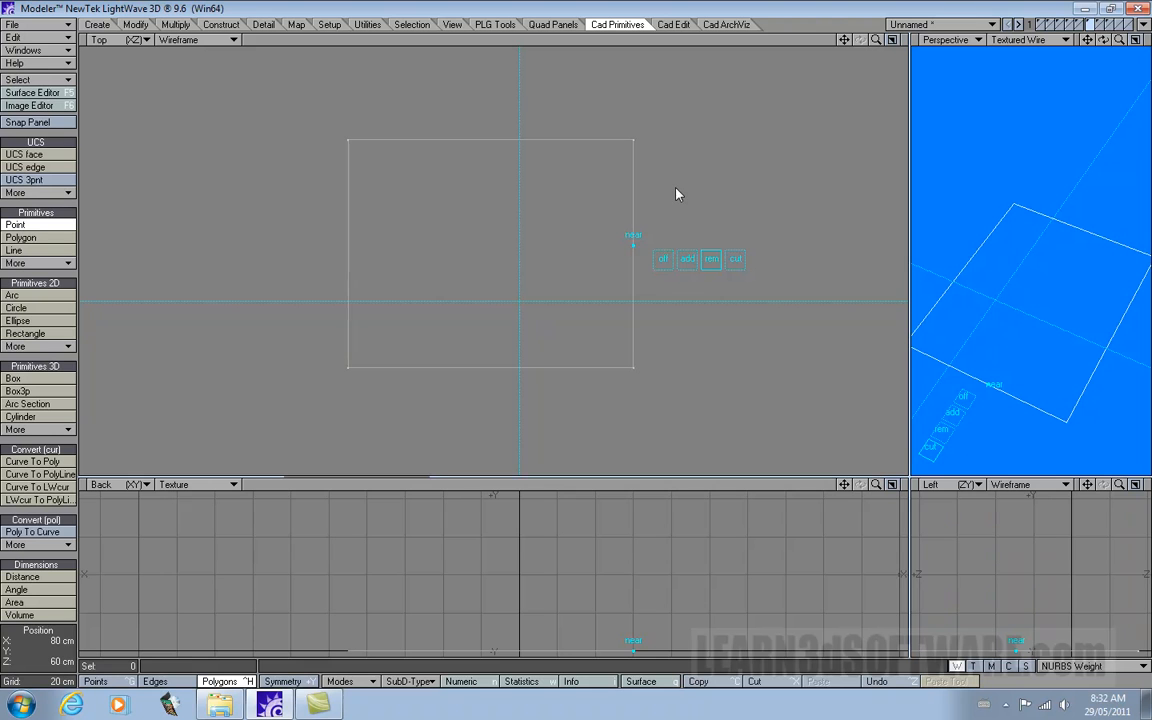
pyautogui.press('space')
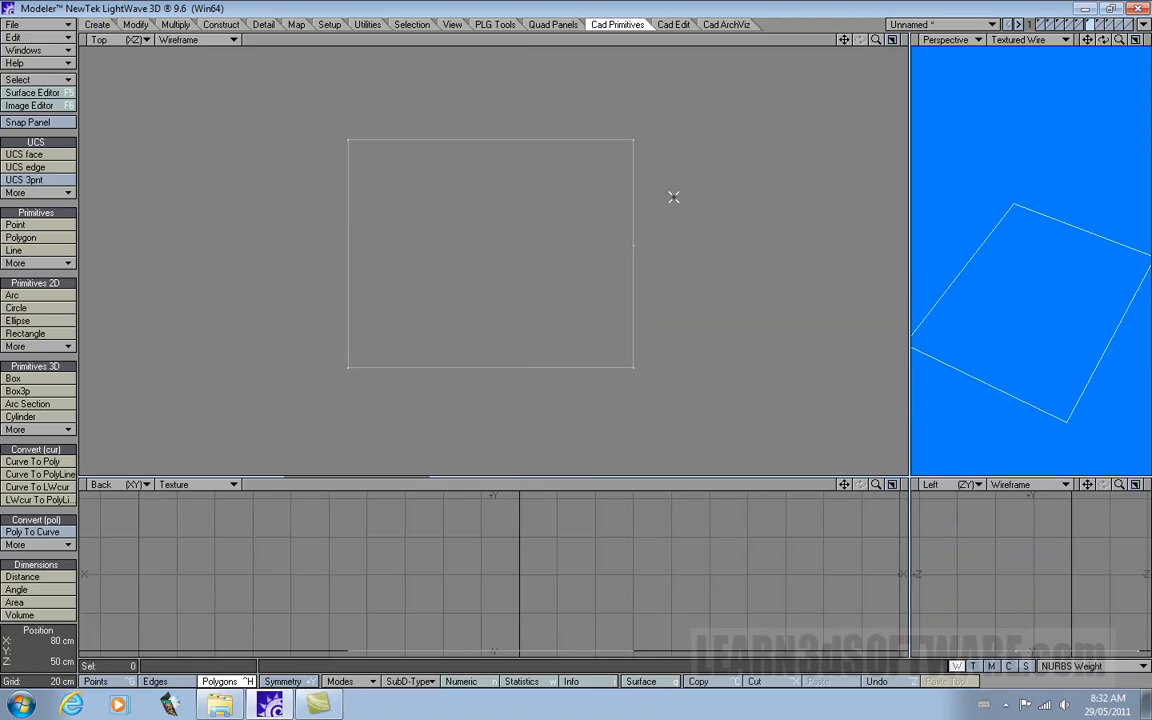
# - Select the pieces above and below the cut point to examine the split, and undo the cut
pyautogui.click(629, 280)
pyautogui.click(633, 290)
pyautogui.click(616, 172)
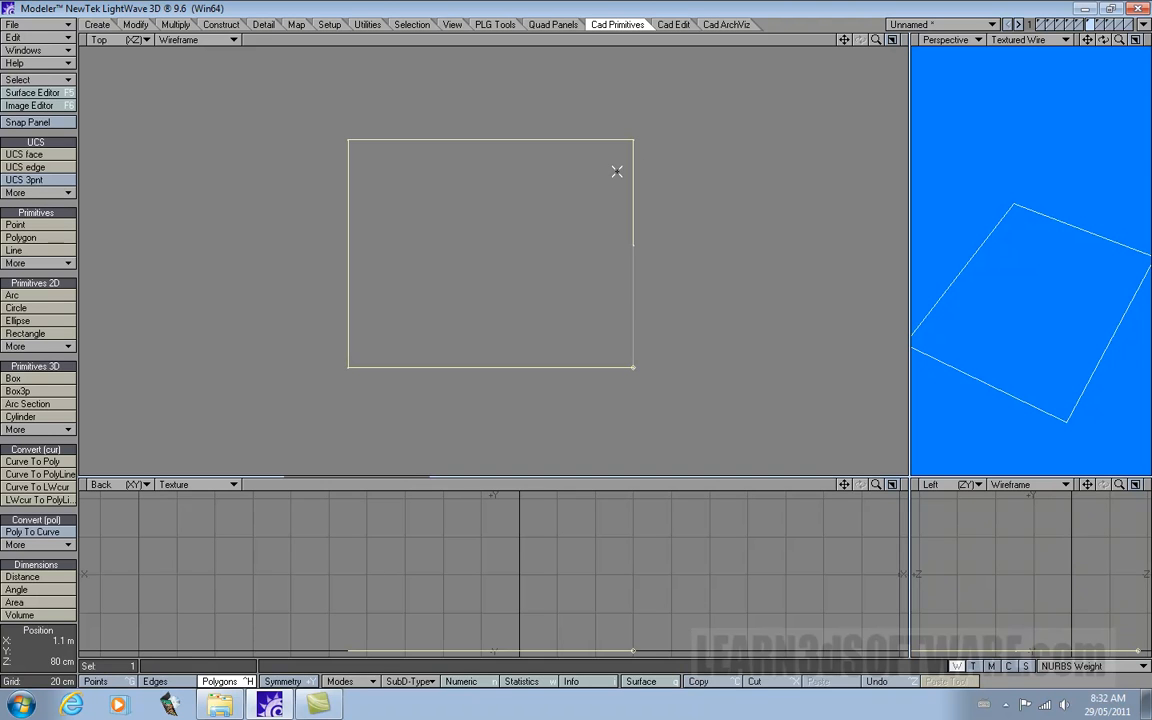
pyautogui.click(619, 197)
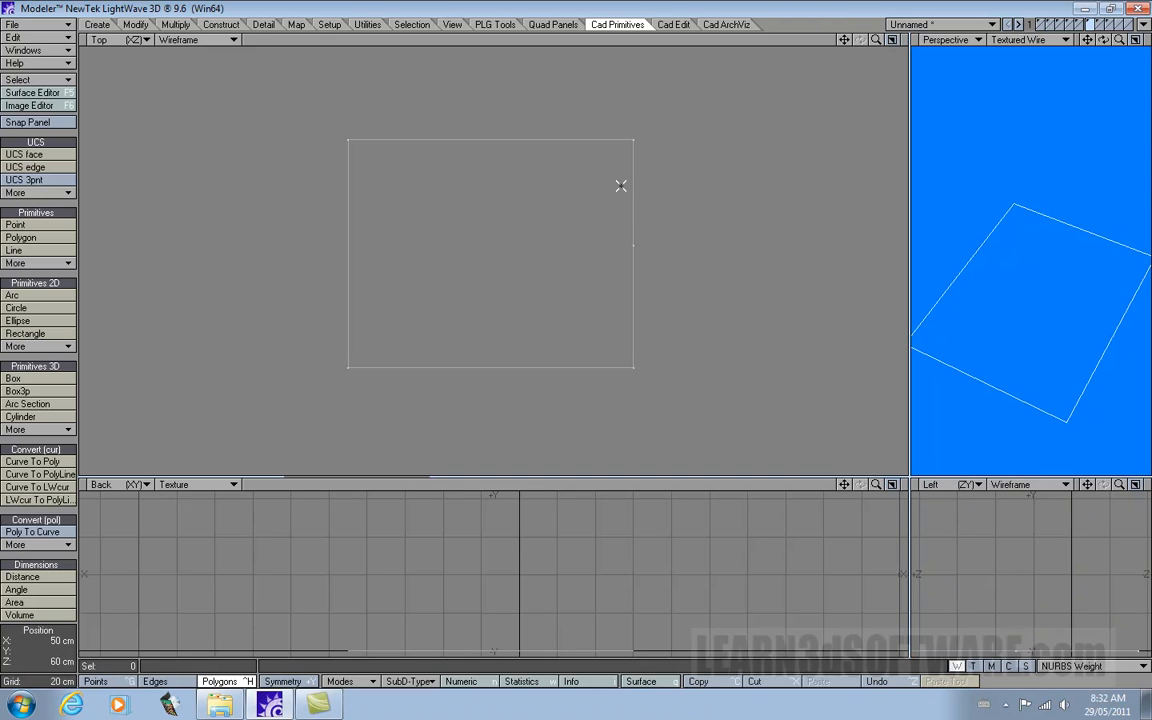
pyautogui.click(628, 300)
pyautogui.click(630, 295)
pyautogui.click(626, 205)
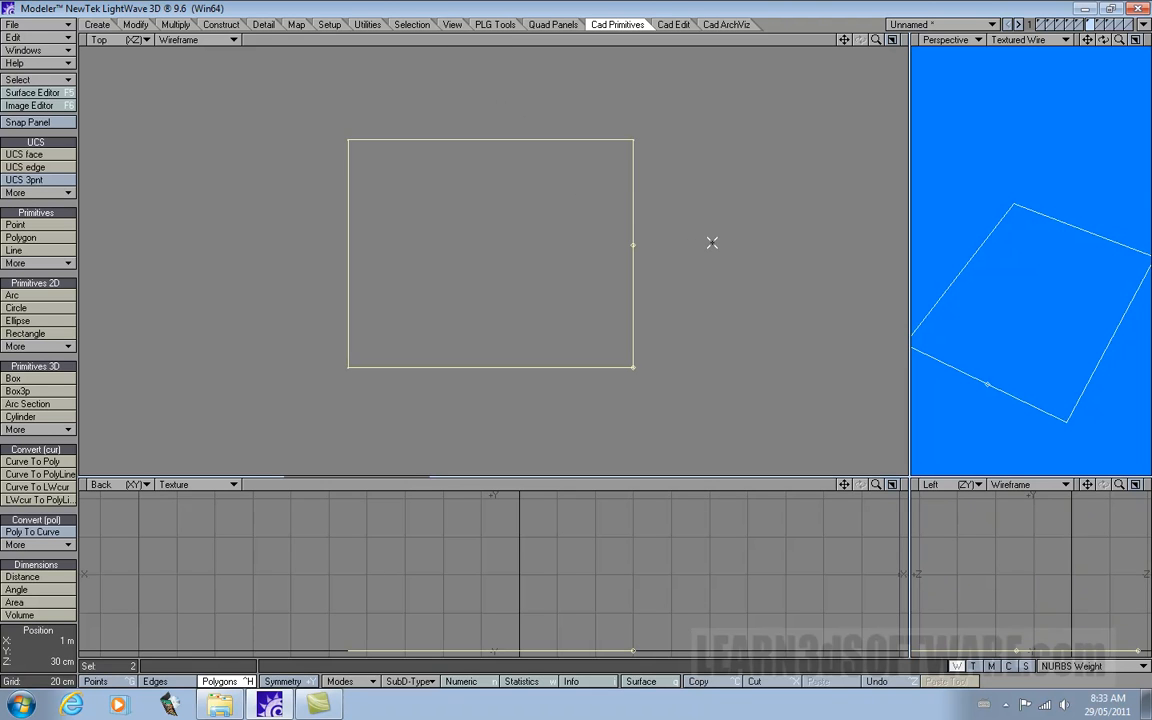
pyautogui.press('/')
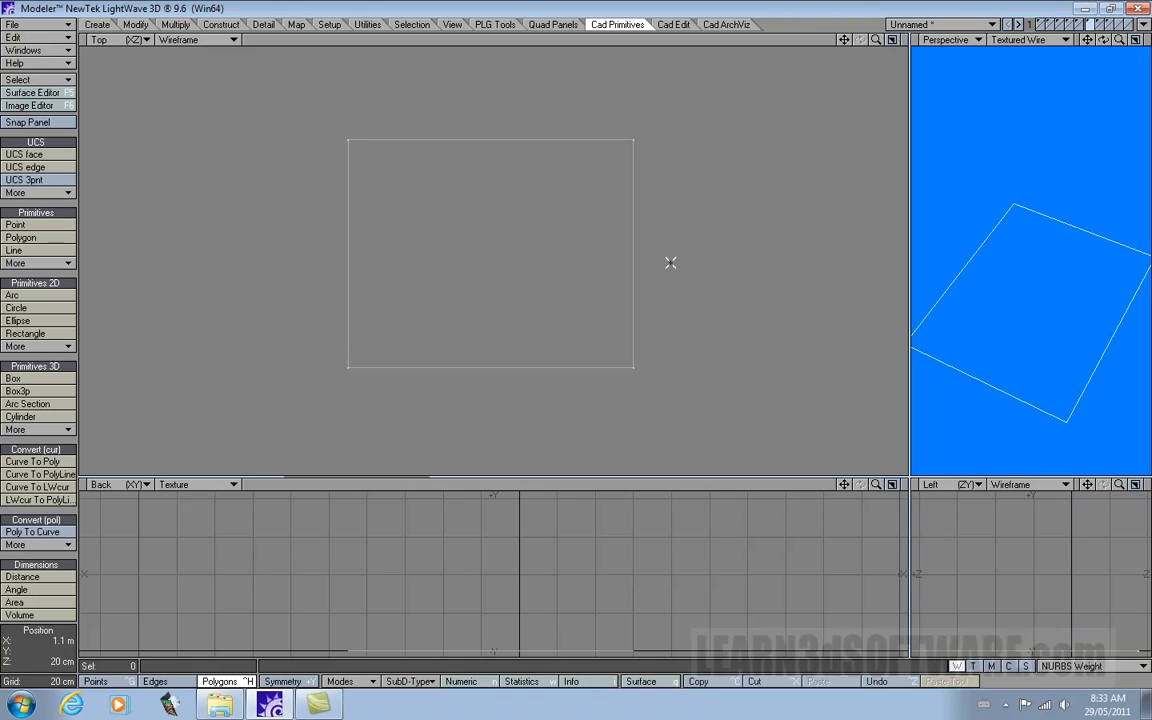
# - Select the restored rectangle at different spots on its right edge to check its continuity, and deselect it
pyautogui.click(632, 262)
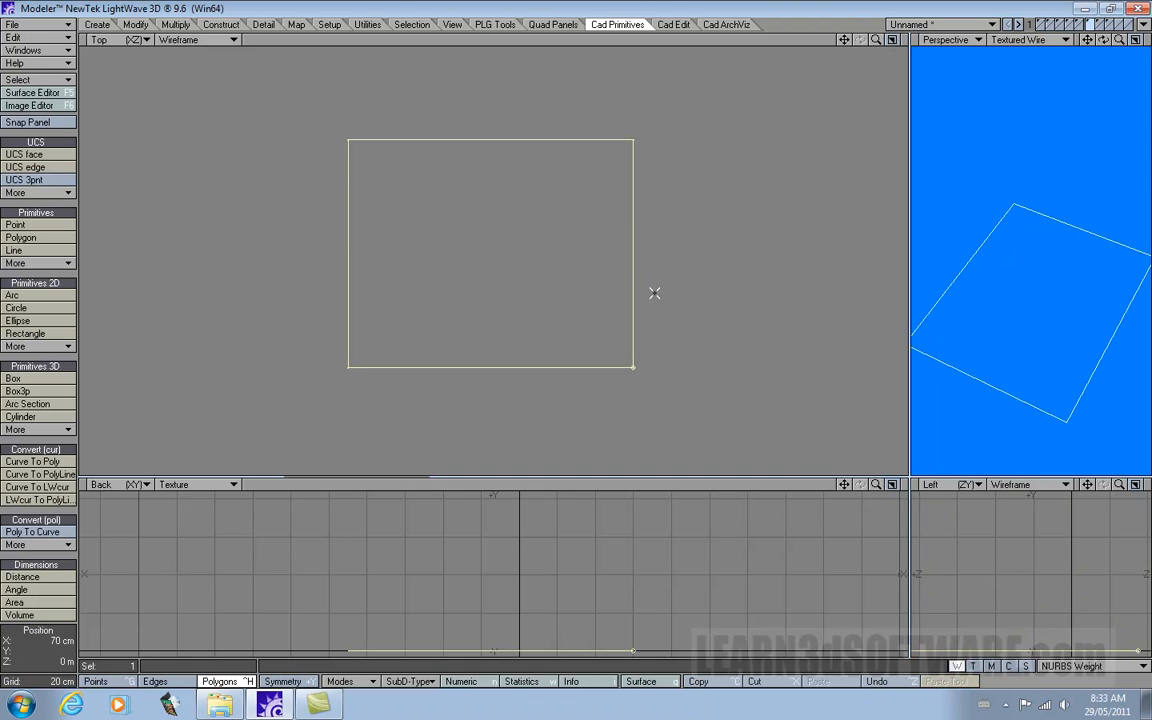
pyautogui.press('/')
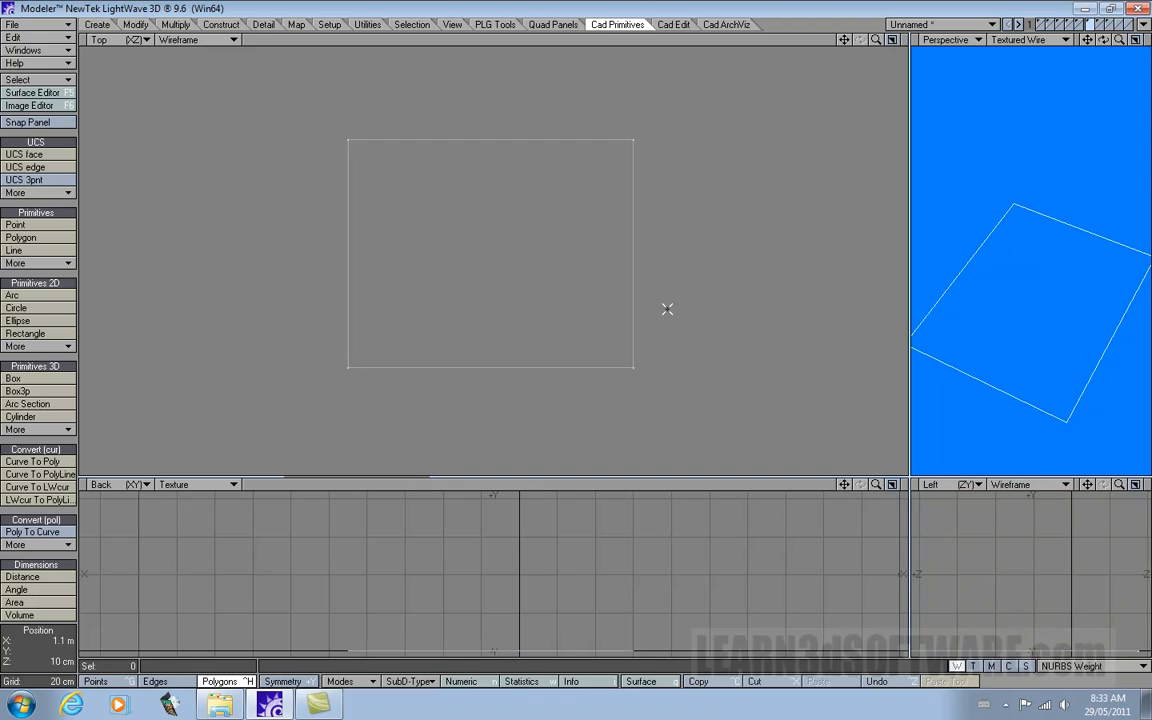
pyautogui.click(633, 314)
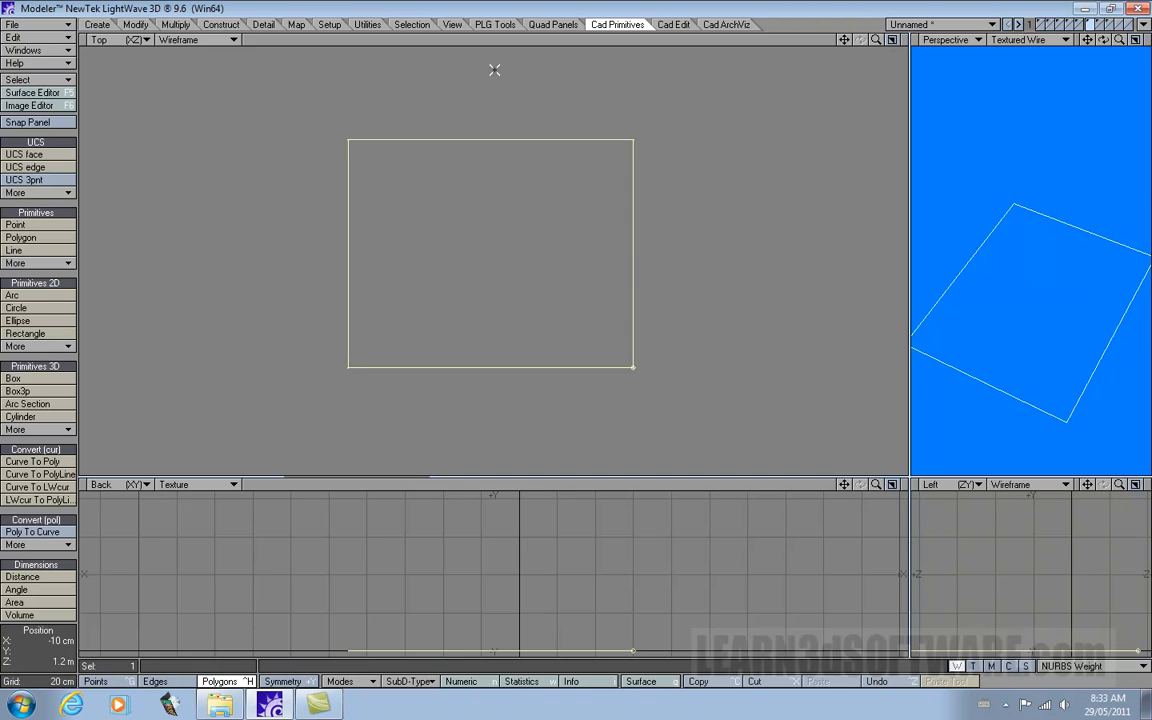
pyautogui.click(504, 206)
# - Cut the rectangle's right edge slightly above its middle with the Point tool's NEAR-snapped cut option, and select both resulting pieces to check the split
pyautogui.click(15, 224)
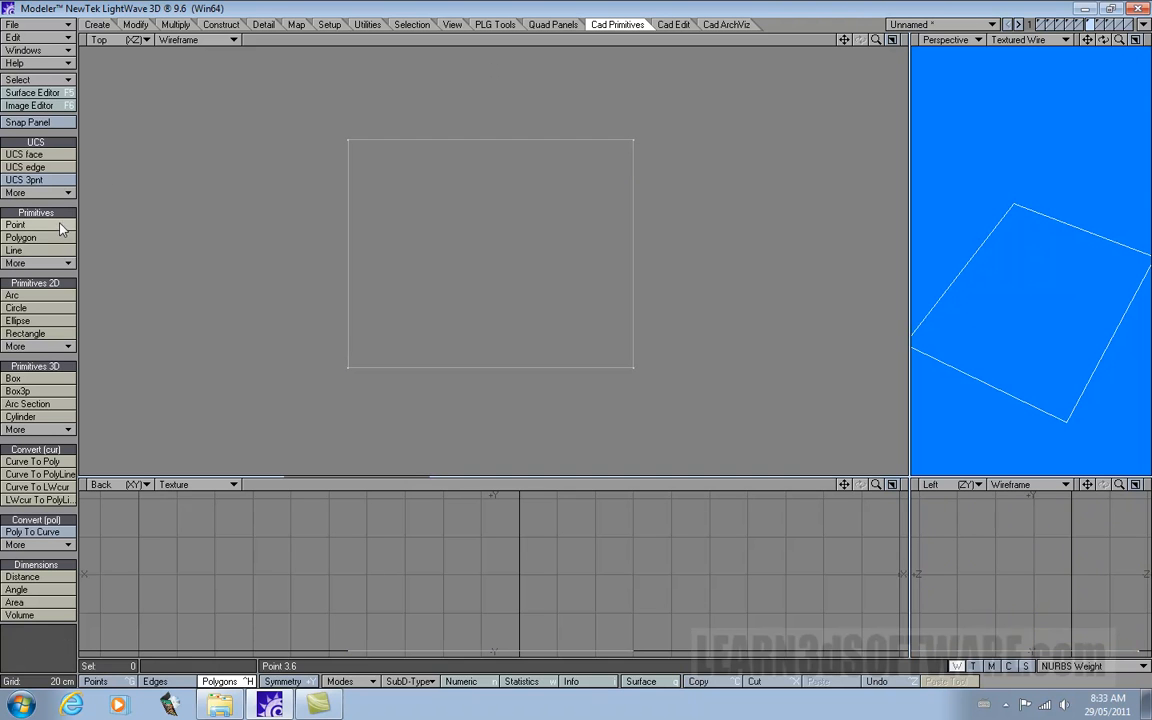
pyautogui.moveTo(744, 222); pyautogui.dragTo(643, 237)
pyautogui.click(817, 238)
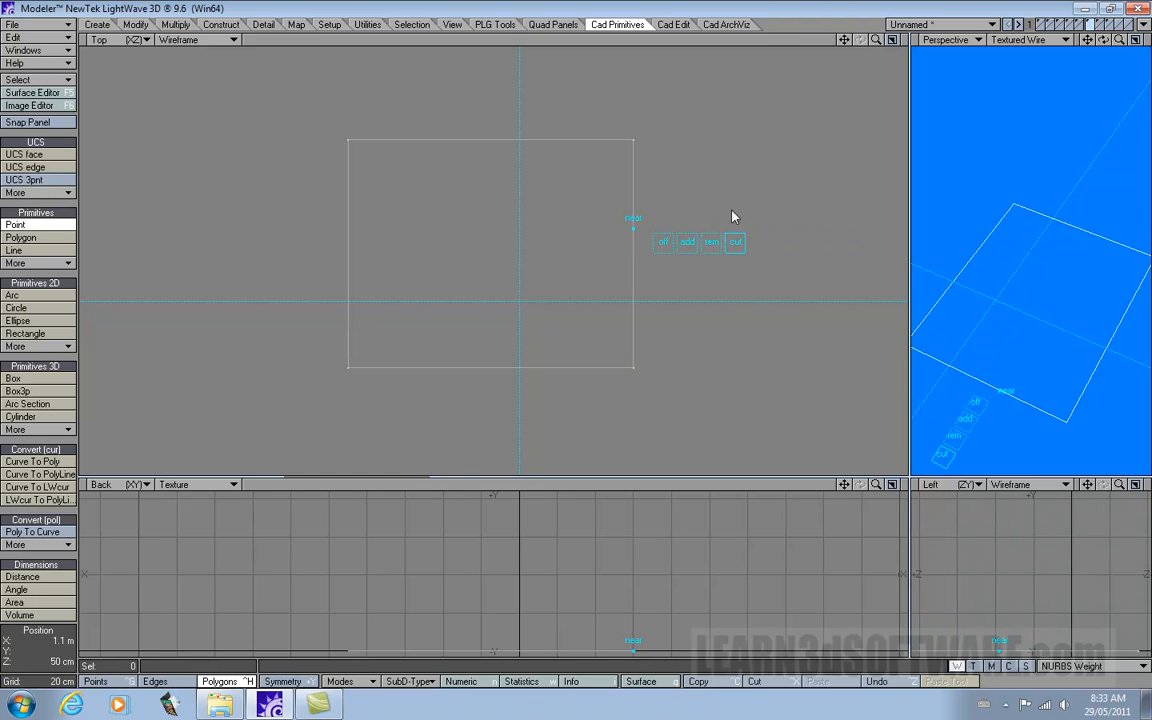
pyautogui.press('space')
pyautogui.click(622, 170)
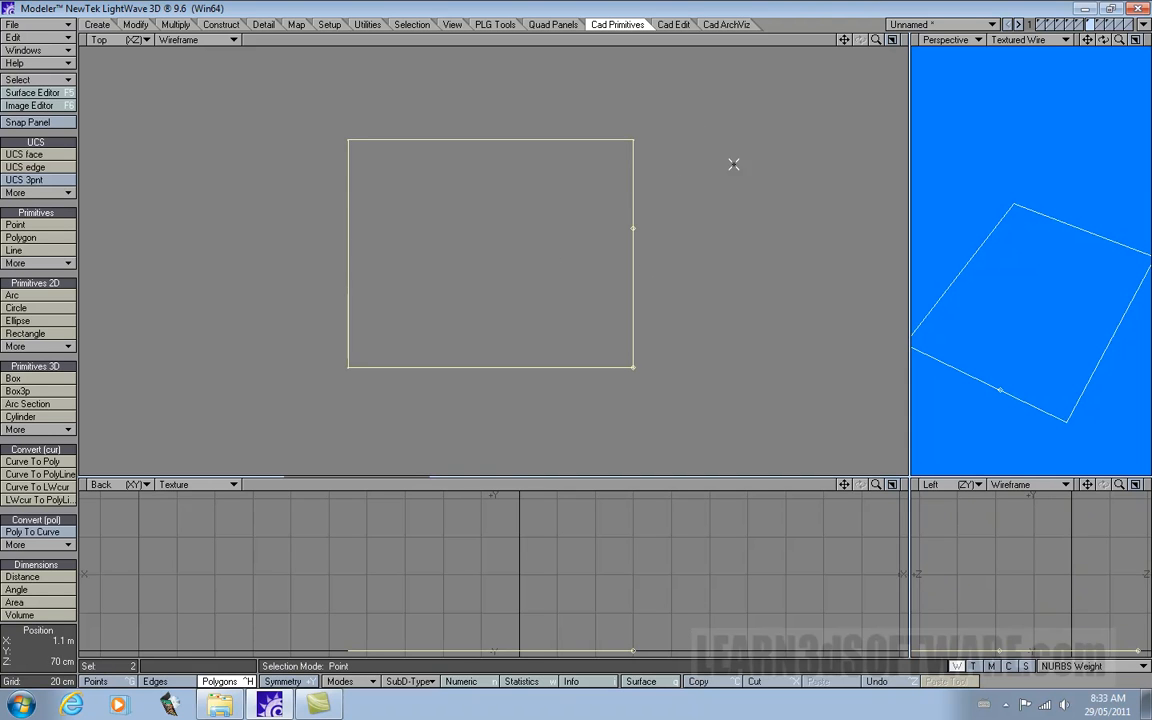
pyautogui.moveTo(876, 39); pyautogui.dragTo(879, 40)
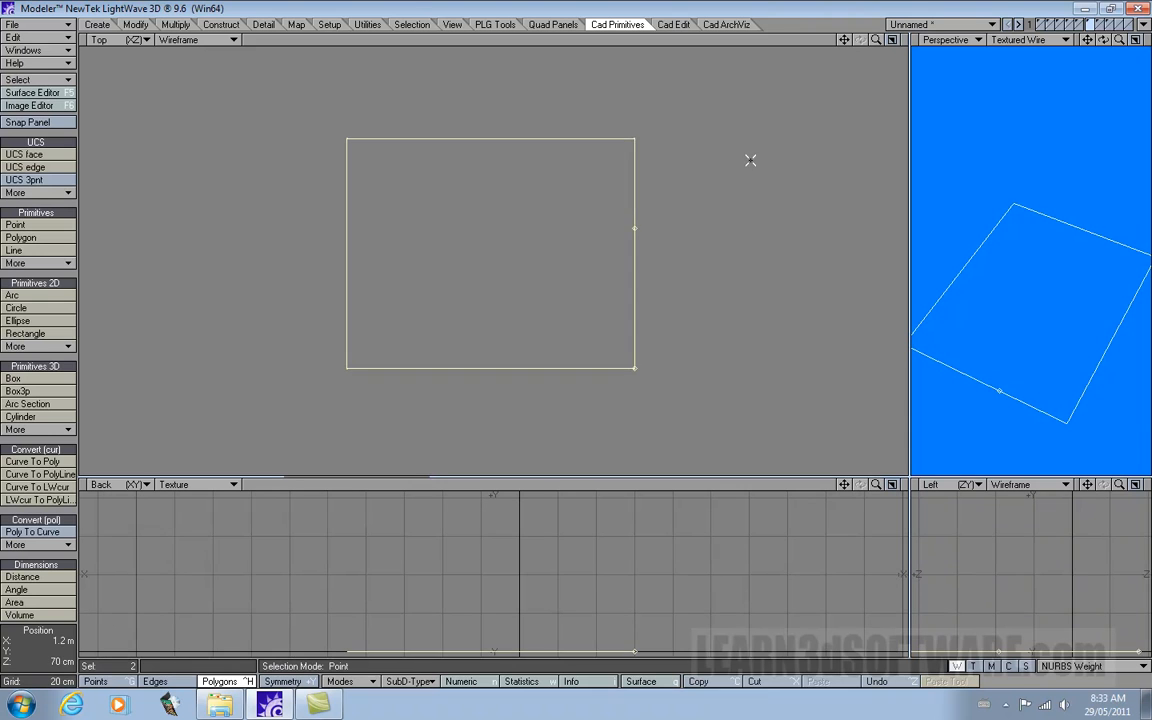
# - Cut the rectangle's top edge once, its left edge once and its bottom edge at two spots using the Point tool's cut option with NEAR snap
pyautogui.hotkey('ctrl', 'g')
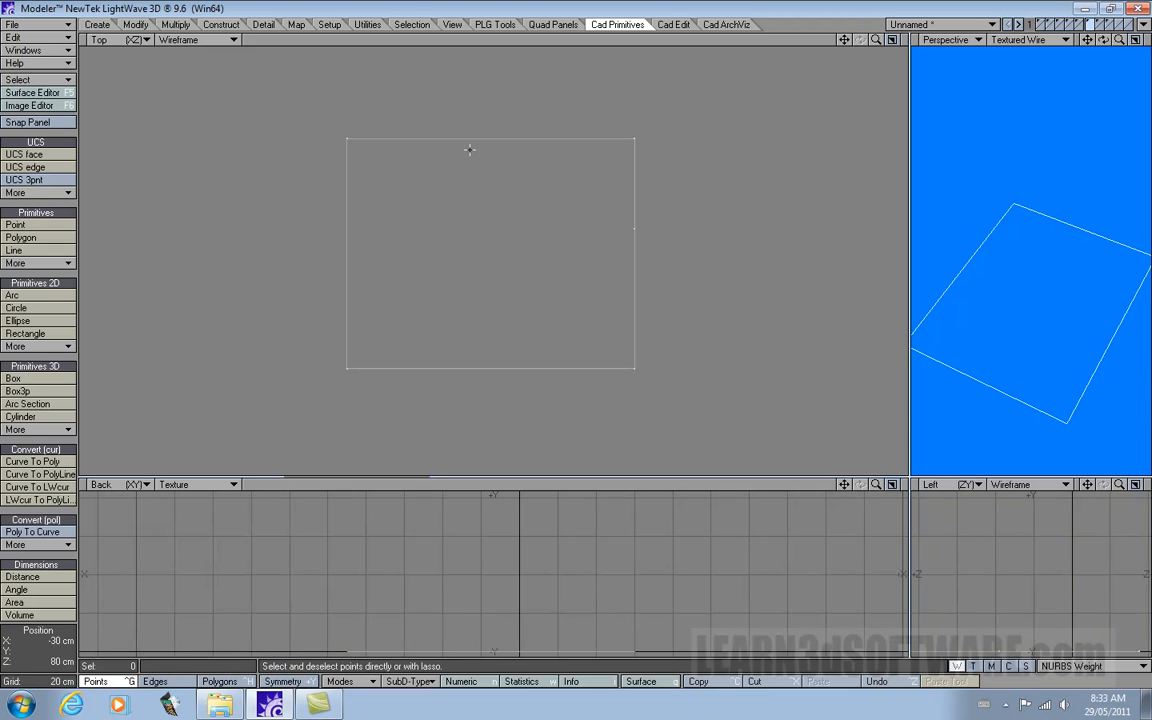
pyautogui.press('+')
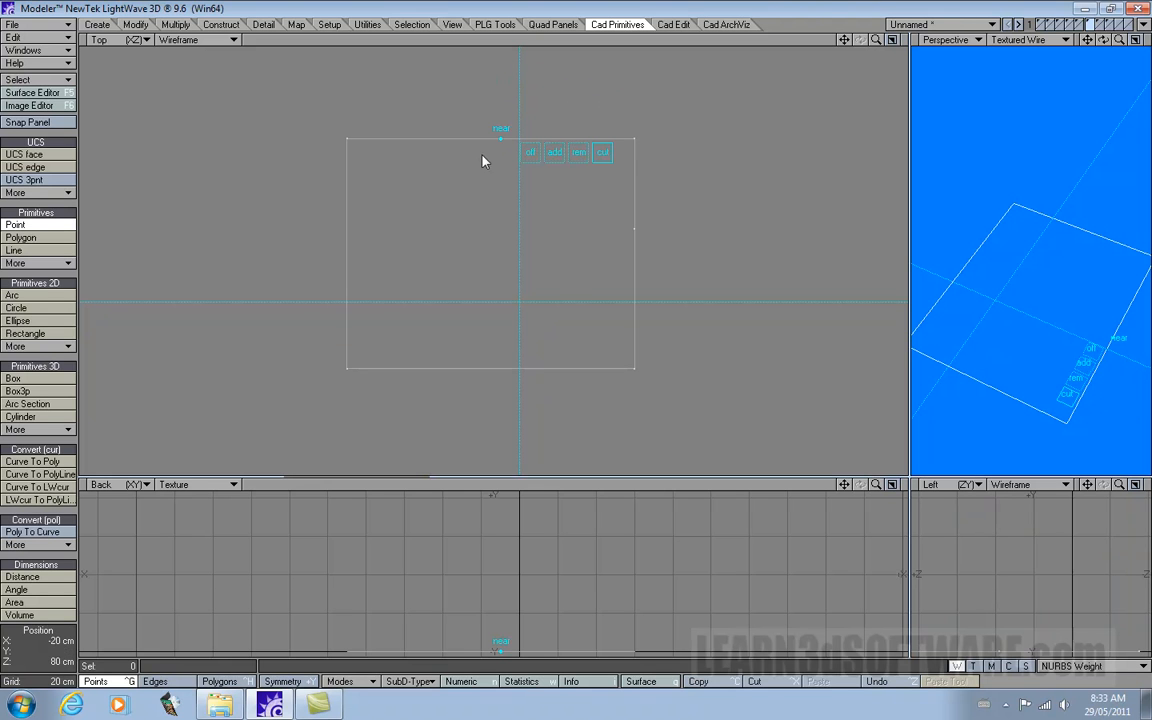
pyautogui.rightClick(560, 106)
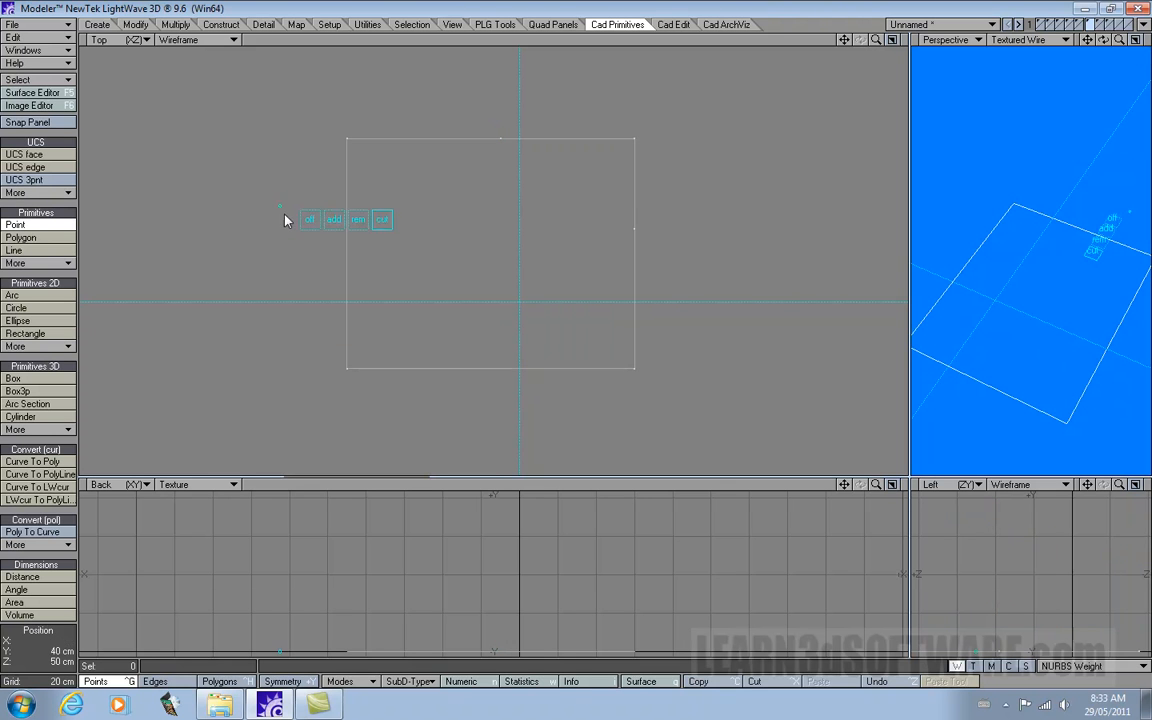
pyautogui.rightClick(393, 249)
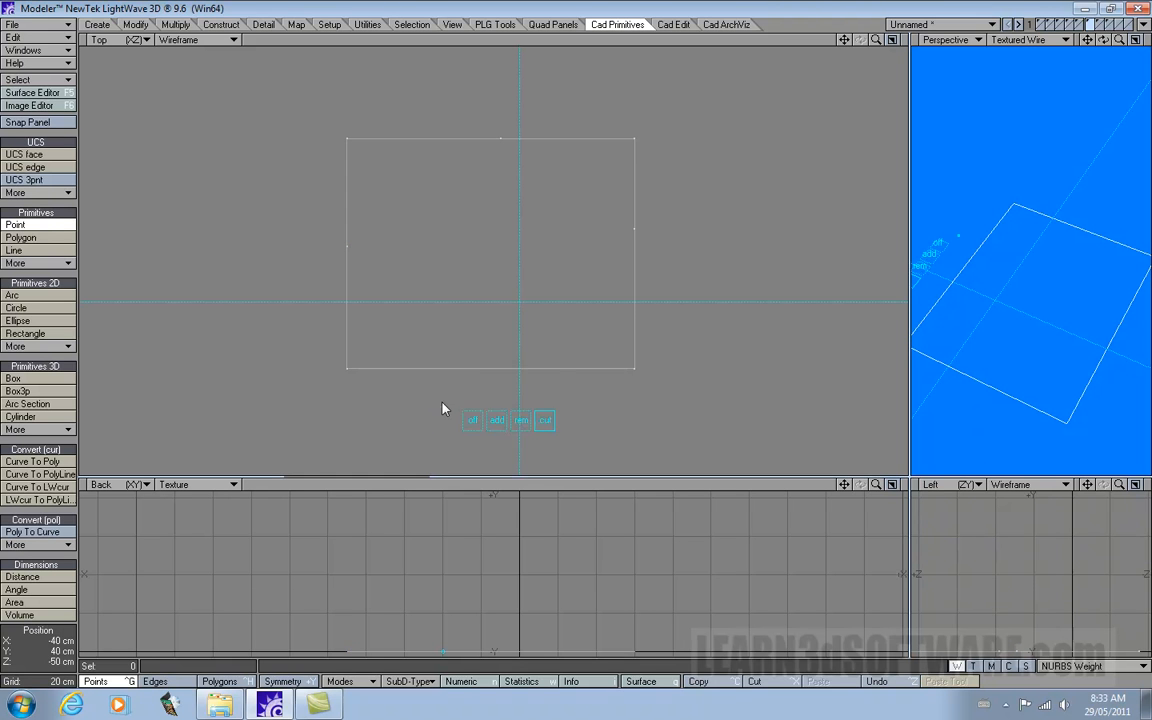
pyautogui.rightClick(463, 380)
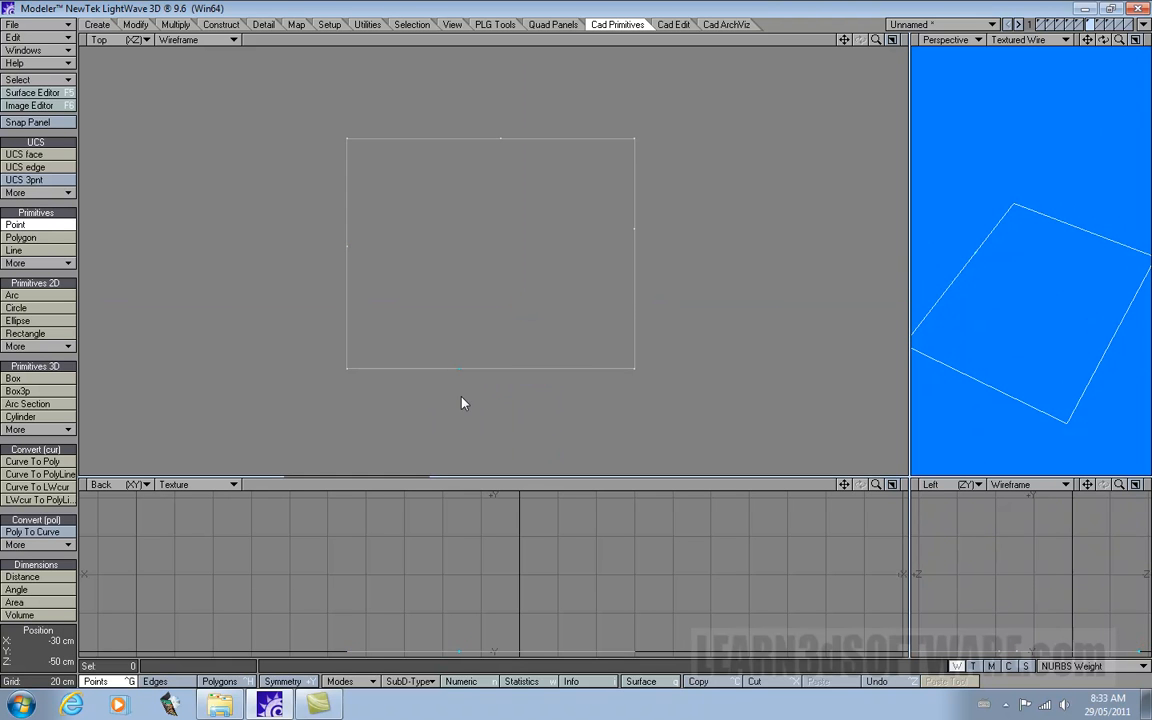
pyautogui.rightClick(551, 416)
# - In polygon mode, select the cut pieces one after another around the rectangle to examine the splits, and clear the selection
pyautogui.click(230, 682)
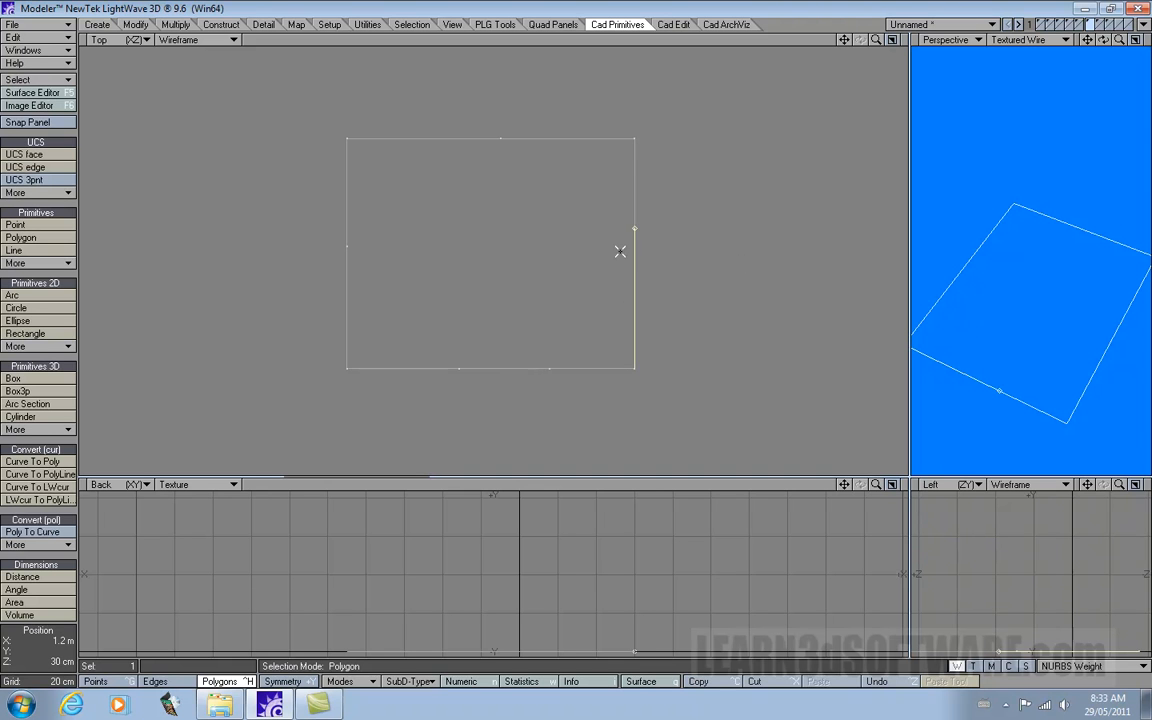
pyautogui.keyDown('shift'); pyautogui.click(632, 160); pyautogui.keyUp('shift')
pyautogui.keyDown('shift'); pyautogui.click(434, 138); pyautogui.keyUp('shift')
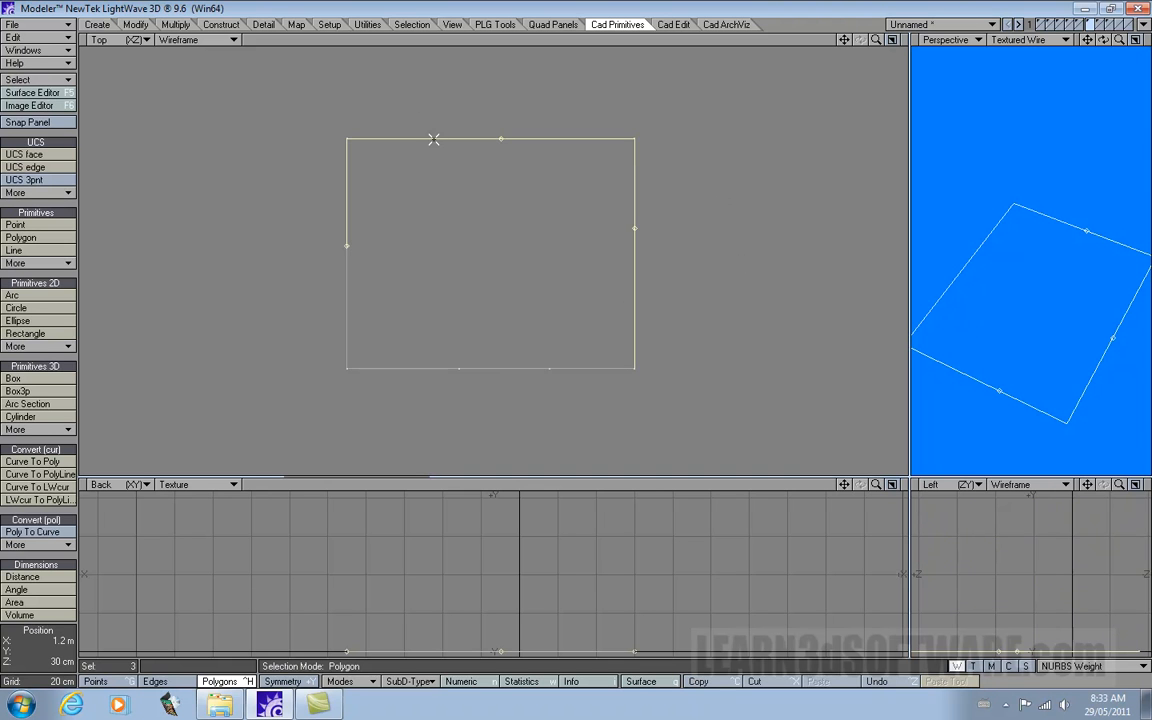
pyautogui.keyDown('shift'); pyautogui.click(346, 295); pyautogui.keyUp('shift')
pyautogui.keyDown('shift'); pyautogui.click(446, 368); pyautogui.keyUp('shift')
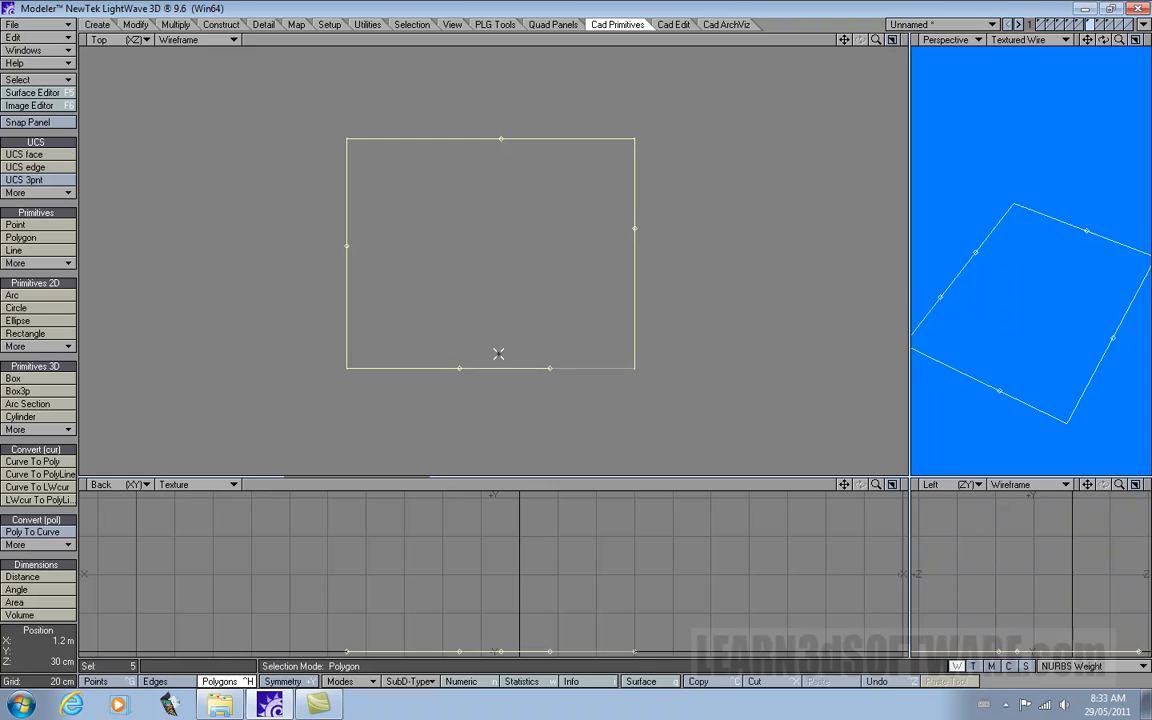
pyautogui.keyDown('shift'); pyautogui.click(588, 367); pyautogui.keyUp('shift')
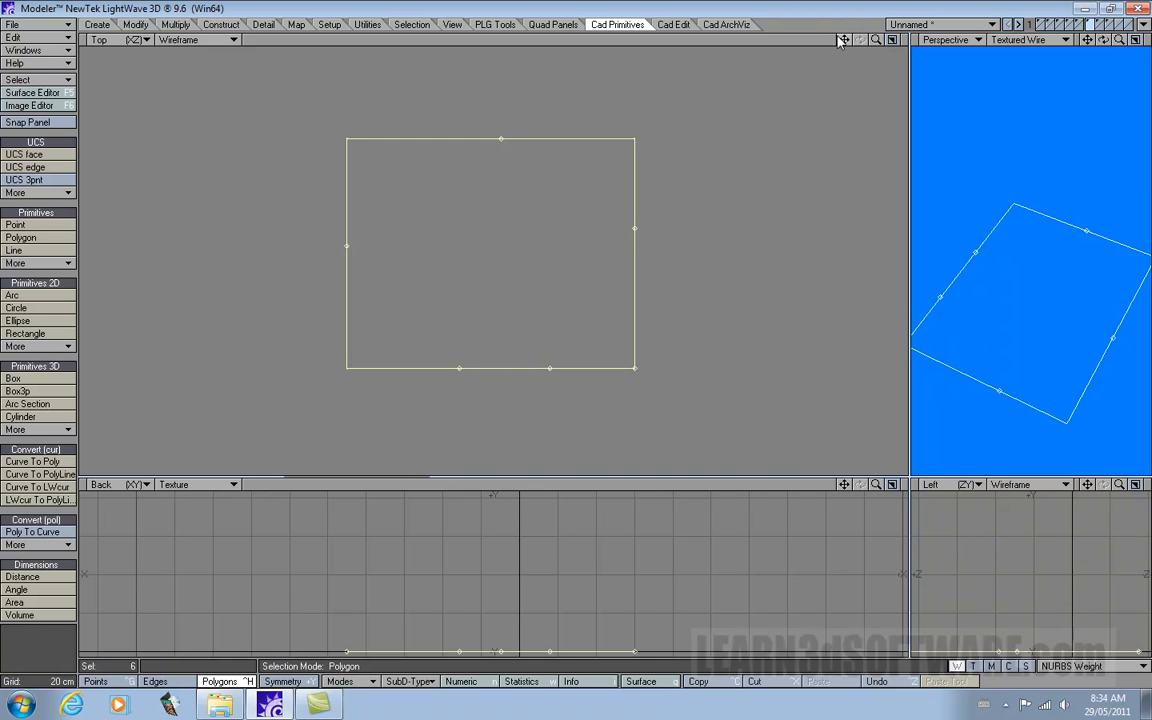
pyautogui.moveTo(843, 39); pyautogui.dragTo(876, 39)
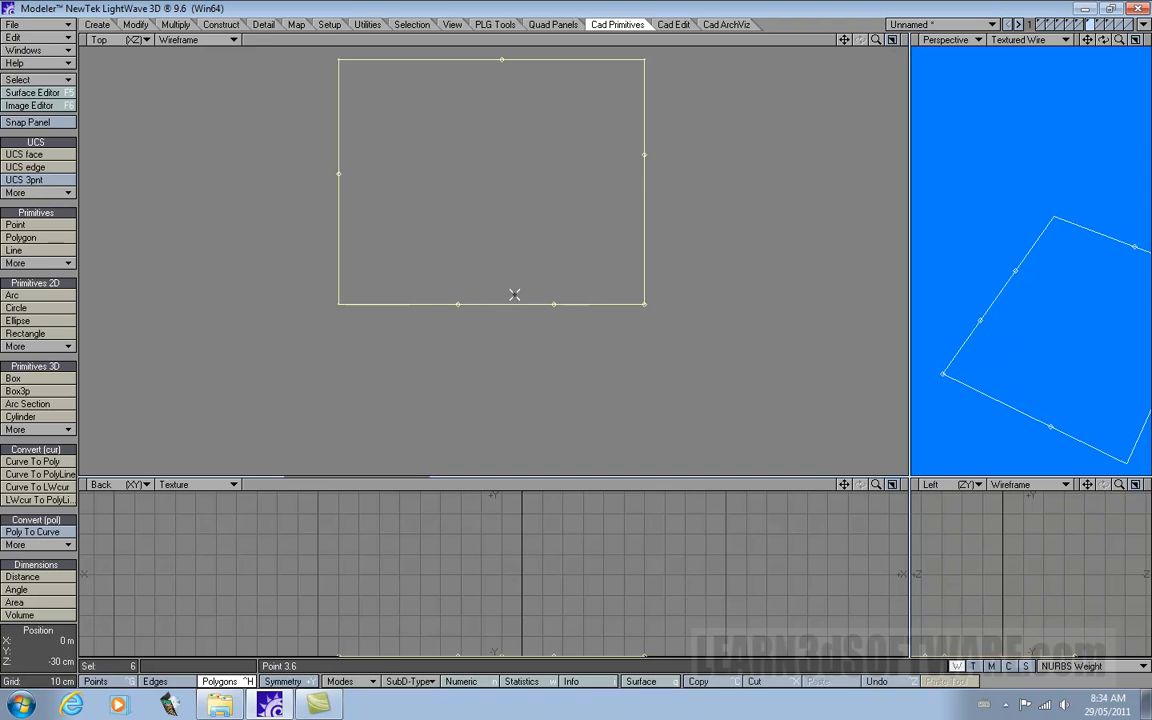
pyautogui.click(777, 42)
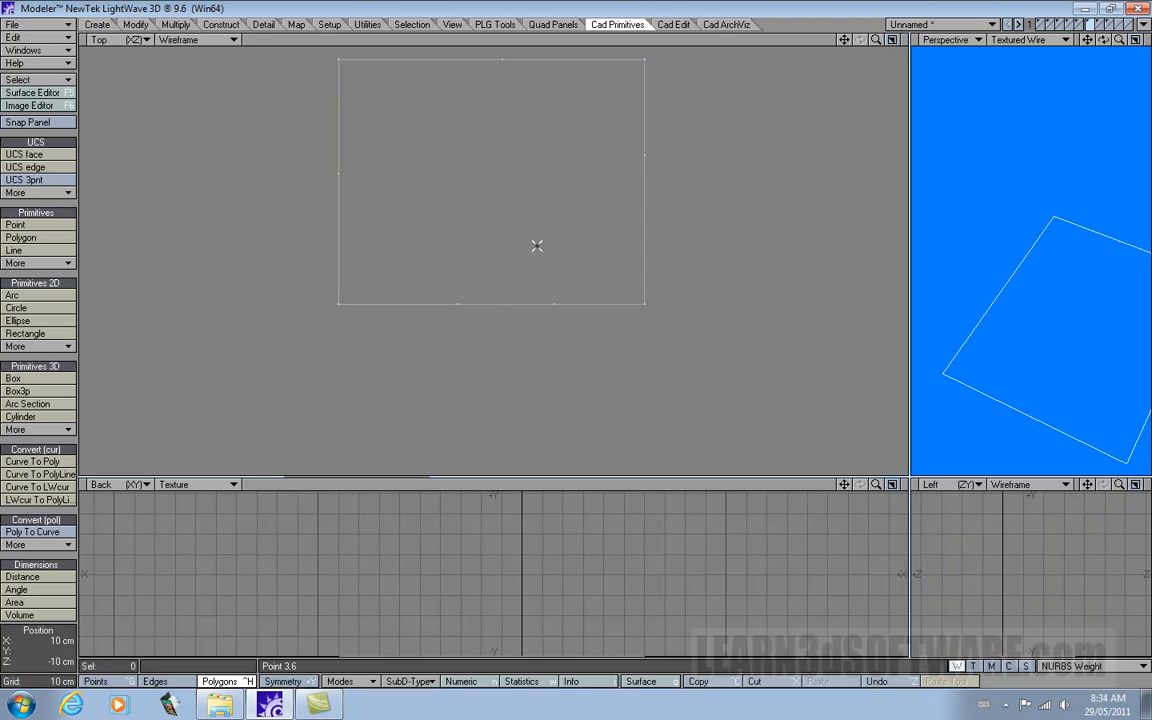
# - Move the middle segment of the rectangle's bottom edge straight down away from the outline, and undo the move
pyautogui.click(515, 300)
pyautogui.press('t')
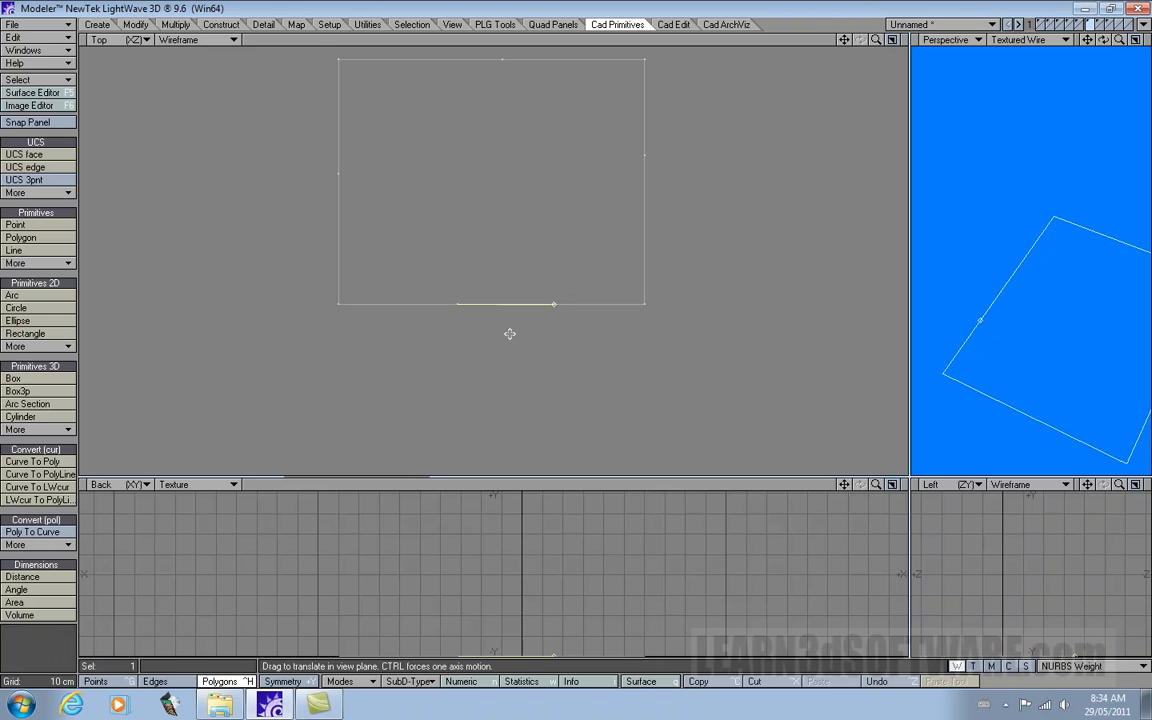
pyautogui.moveTo(510, 333); pyautogui.dragTo(510, 395)
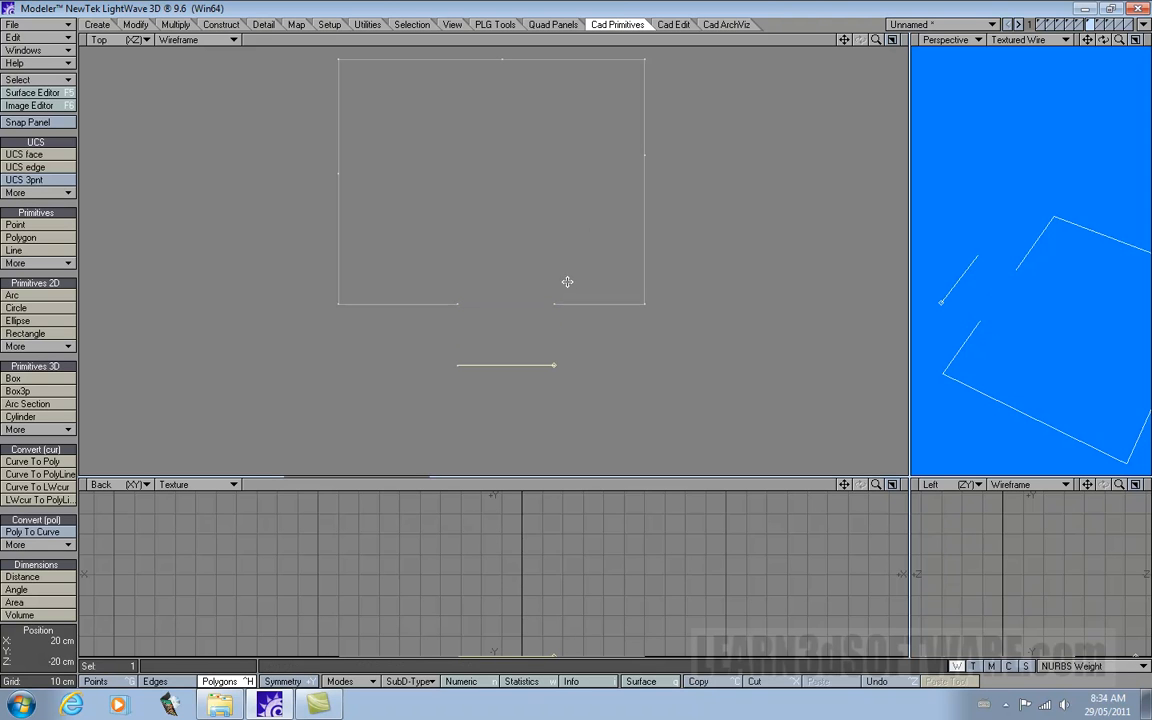
pyautogui.press('/')
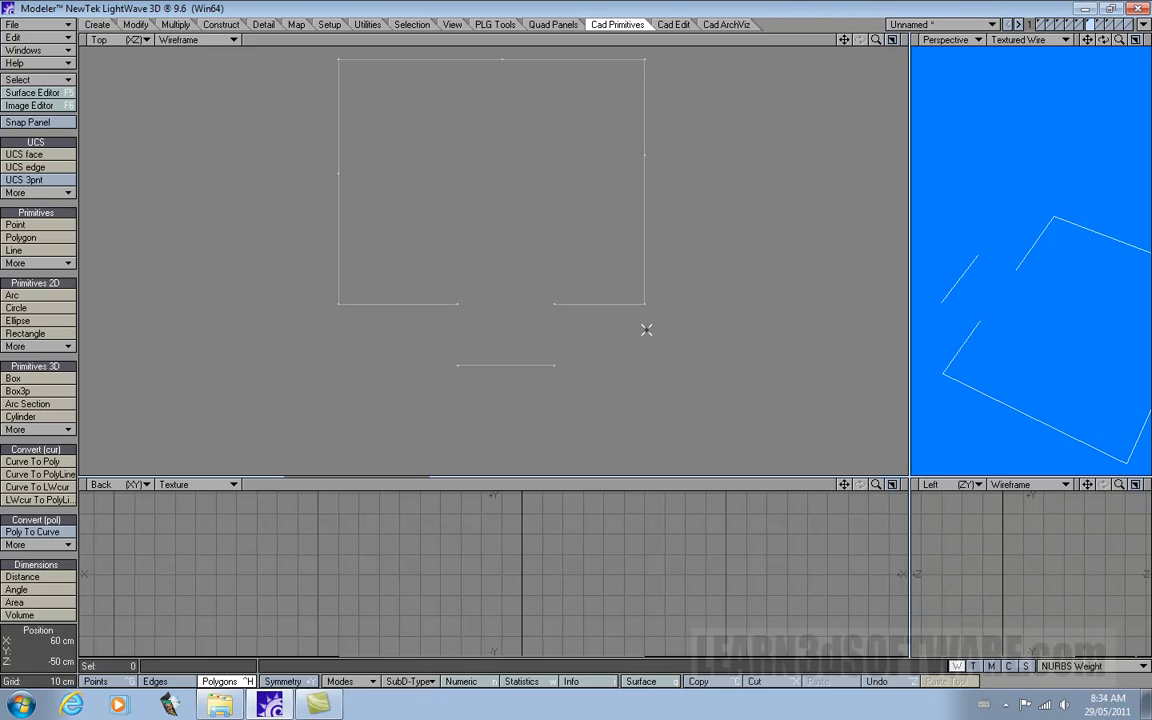
pyautogui.press('u')
pyautogui.press('/')
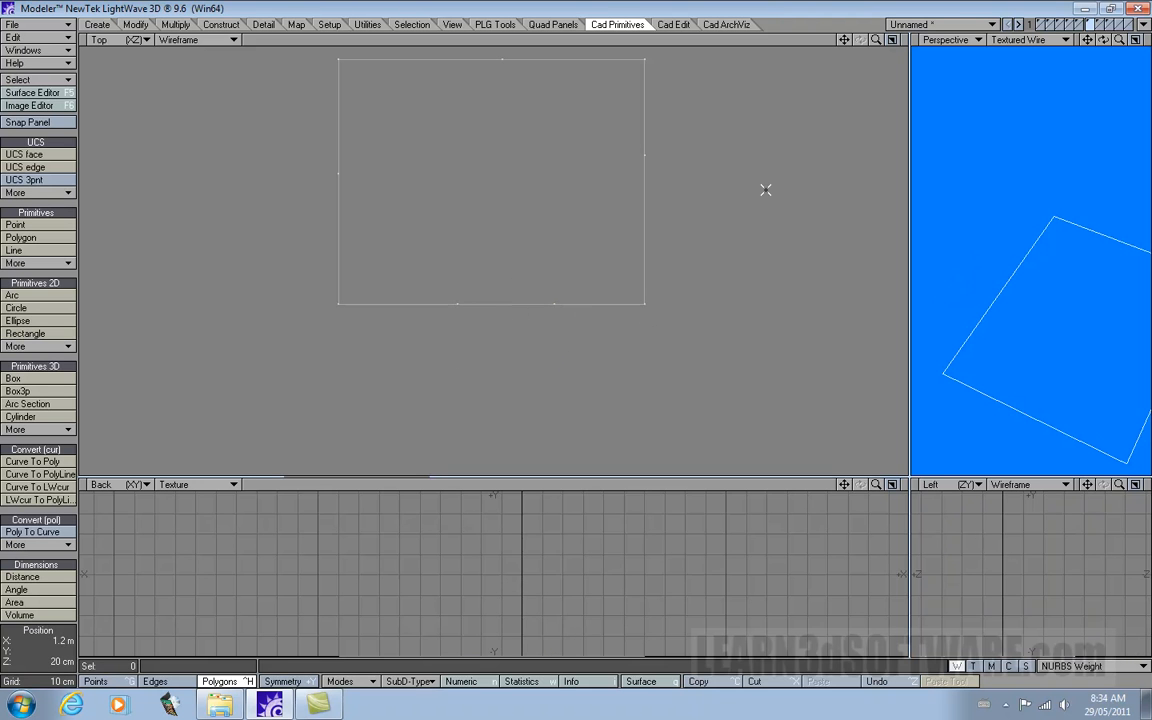
# - Place the Point tool's marker outside the rectangle and review its numeric settings for sketch color, point mode and position, closing them when done
pyautogui.moveTo(843, 39); pyautogui.dragTo(812, 100)
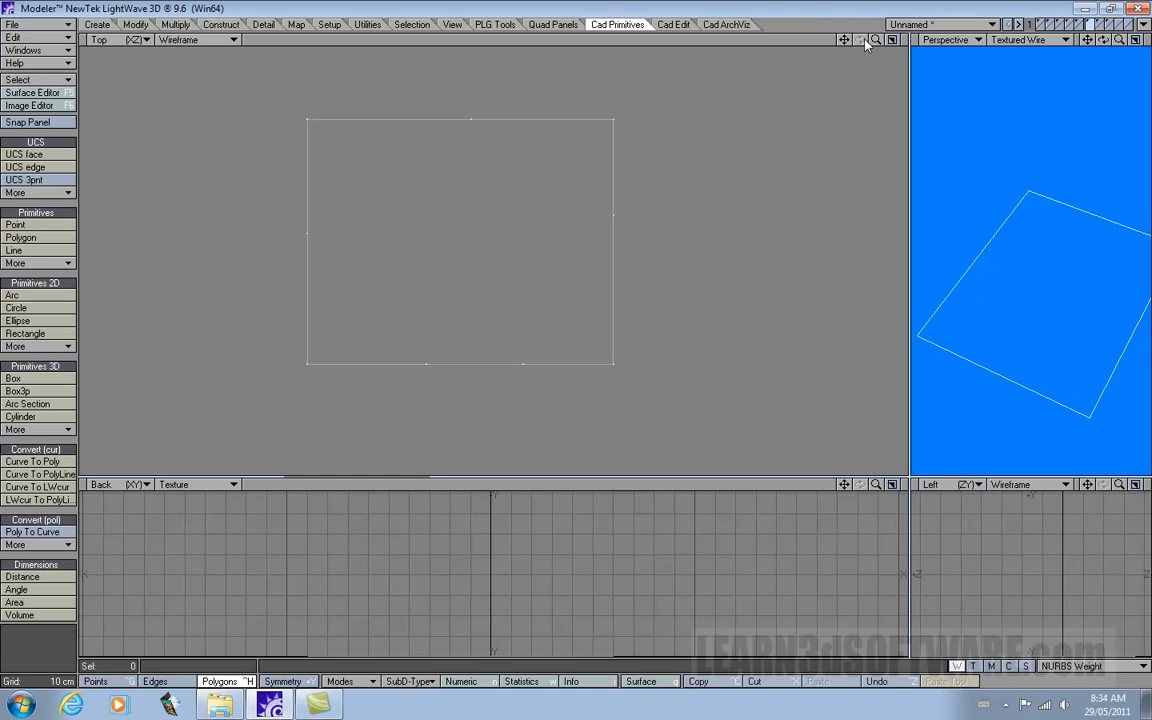
pyautogui.moveTo(876, 39); pyautogui.dragTo(783, 36)
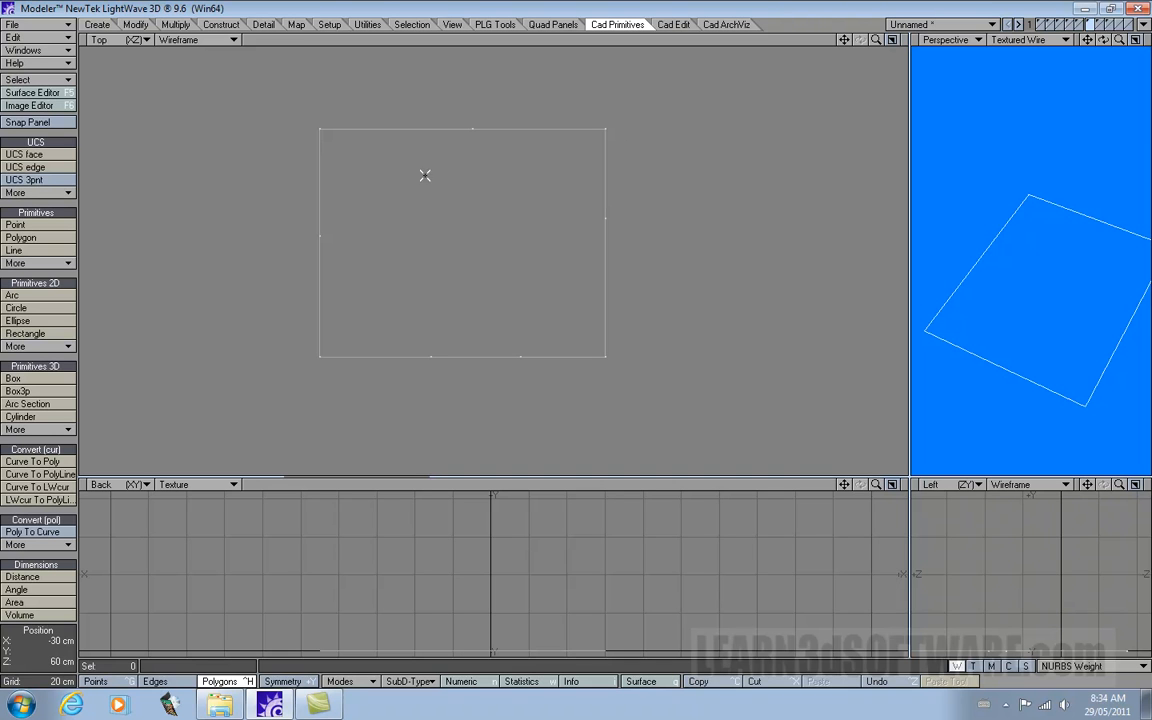
pyautogui.click(46, 225)
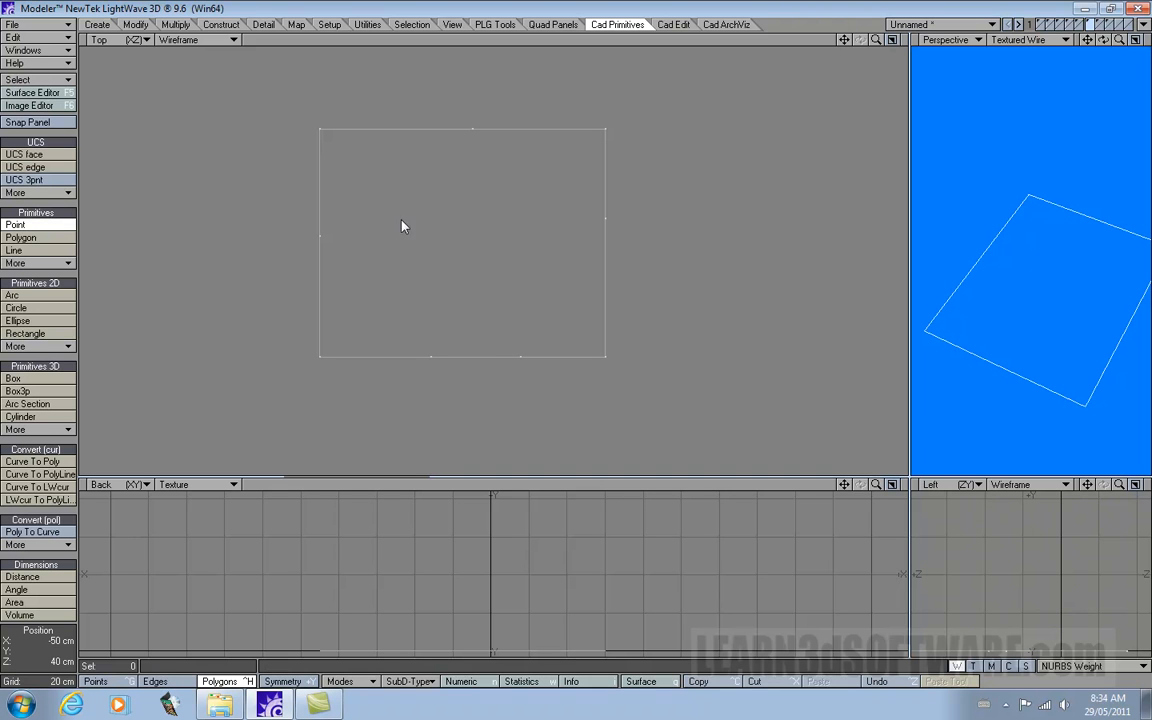
pyautogui.click(728, 187)
pyautogui.moveTo(733, 188)
pyautogui.mouseDown()
pyautogui.moveTo(736, 208)
pyautogui.moveTo(713, 209)
pyautogui.moveTo(712, 195)
pyautogui.mouseUp()
pyautogui.press('n')
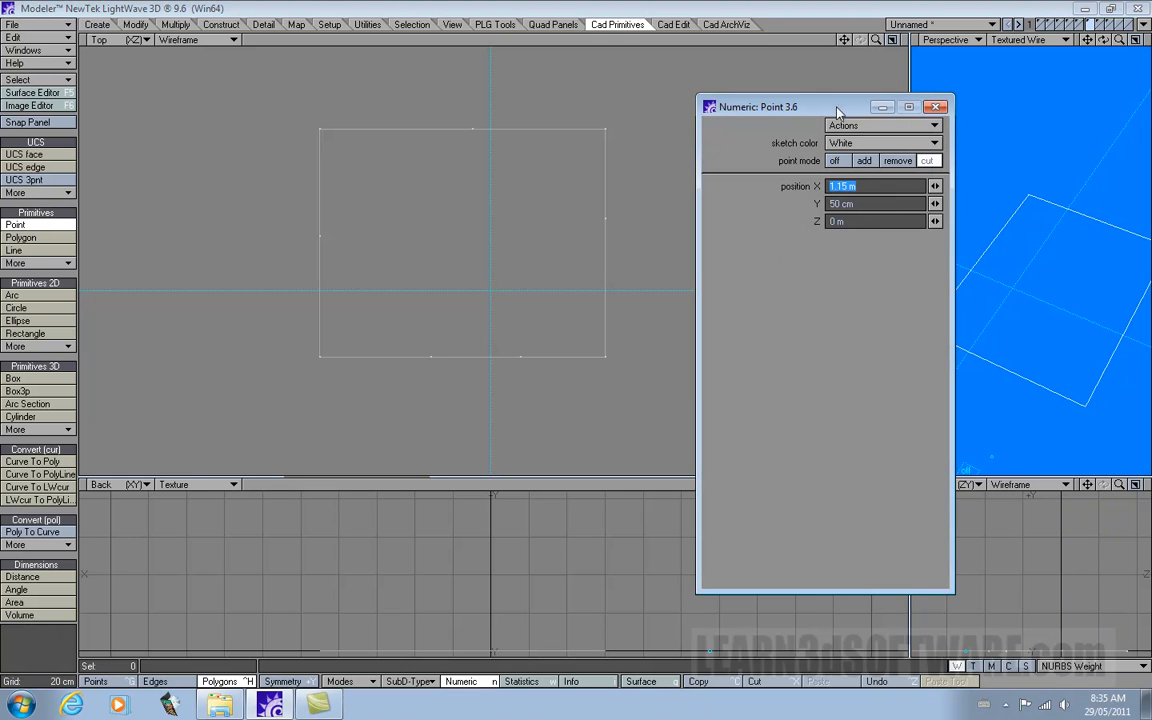
pyautogui.moveTo(836, 108); pyautogui.dragTo(564, 153)
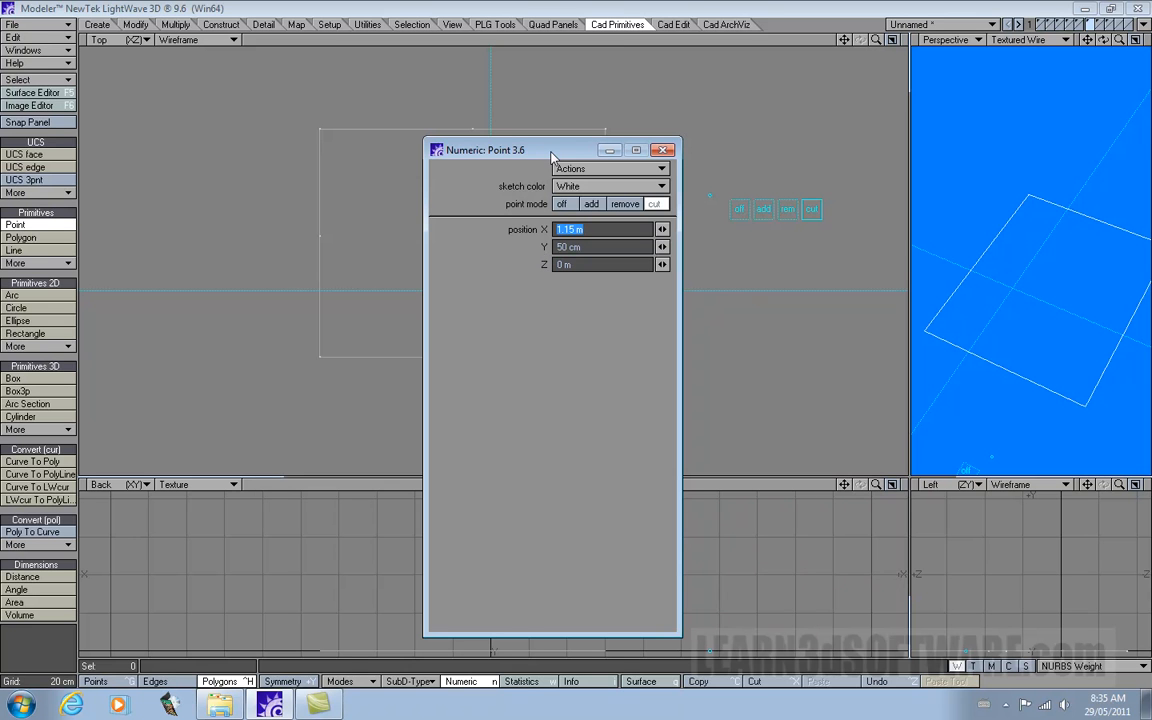
pyautogui.click(662, 150)
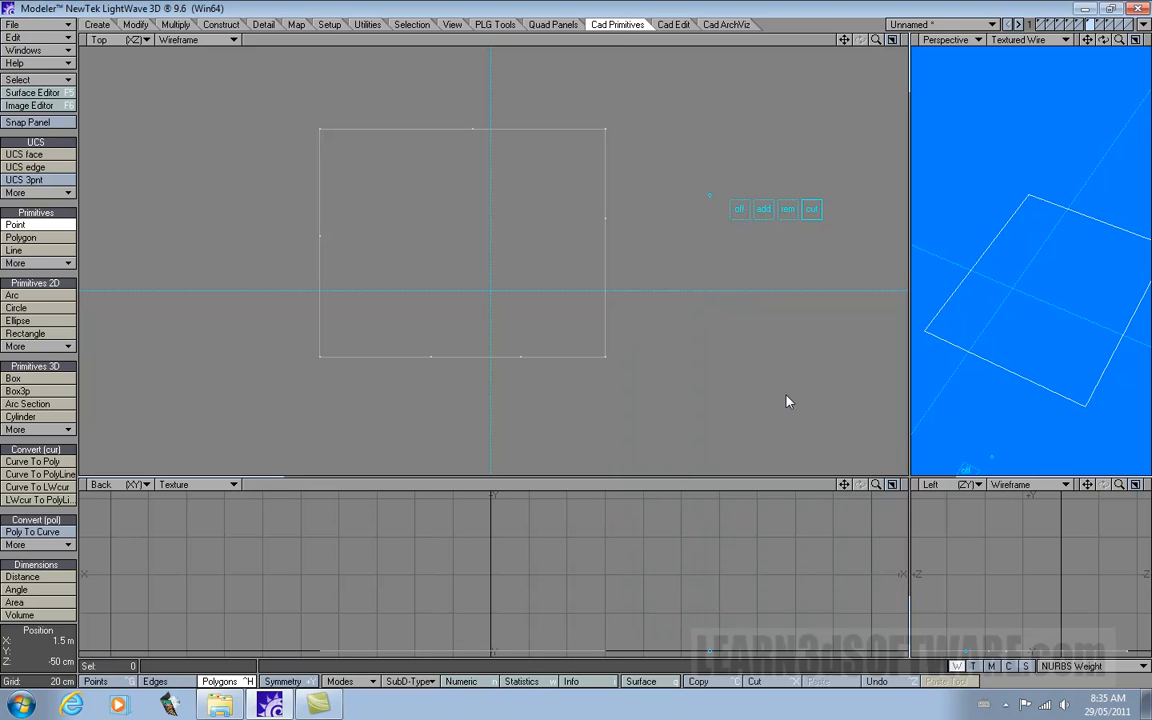
pyautogui.click(646, 398)
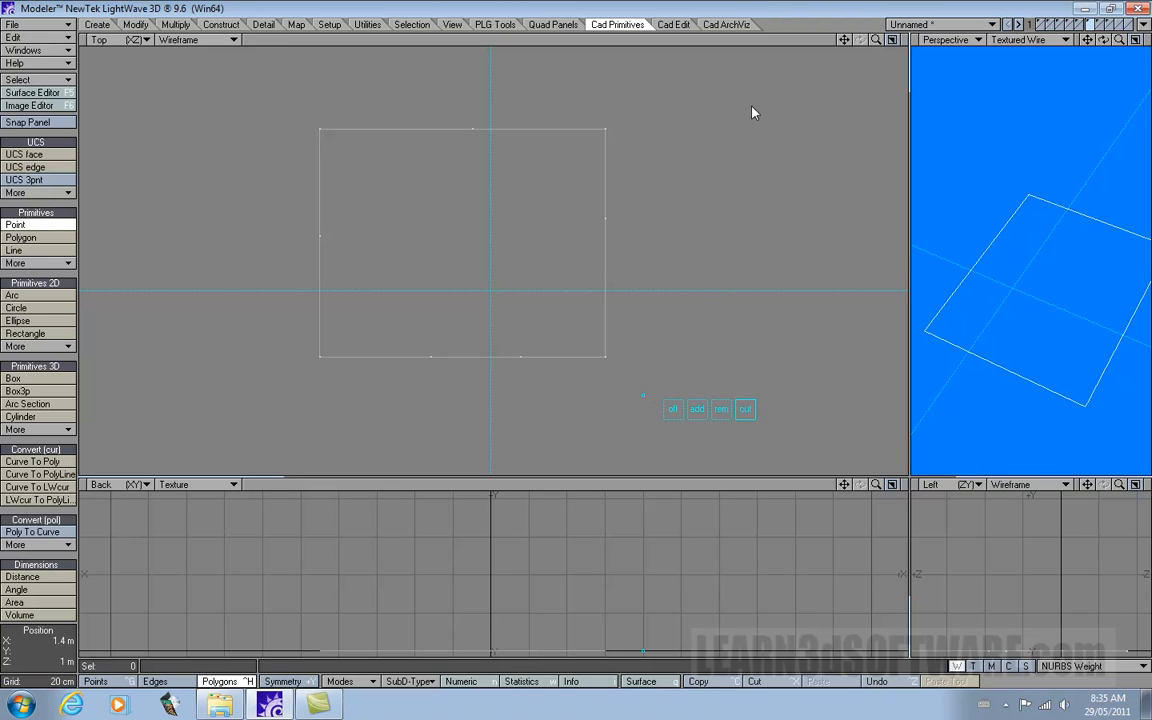